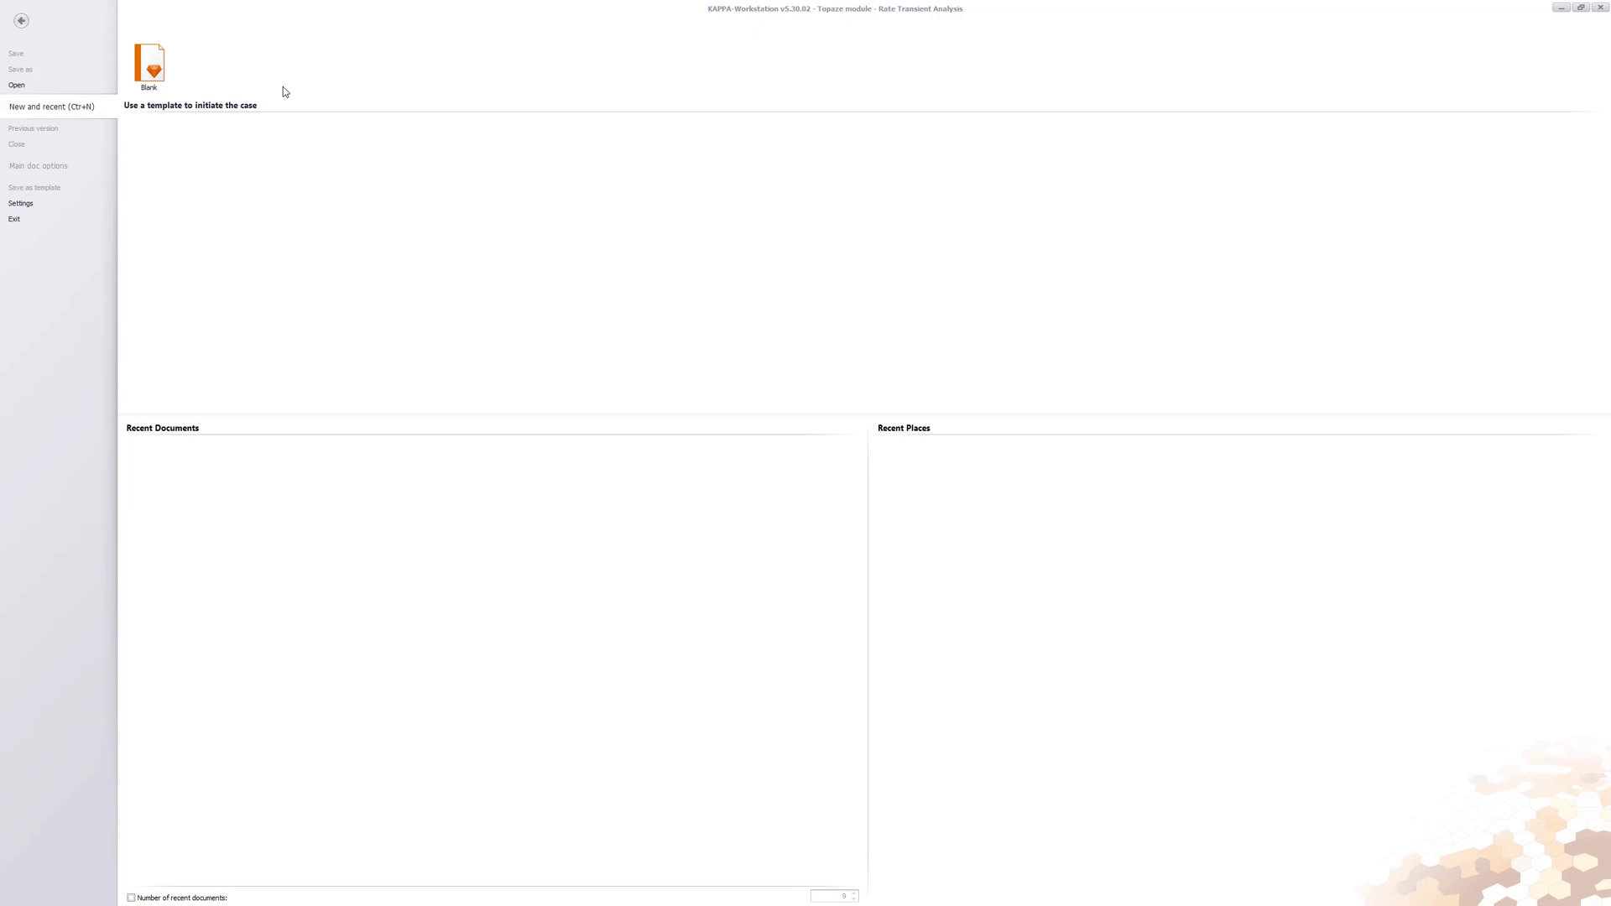
- Start a blank document and set its reference time to 14/07/2014
click(151, 67)
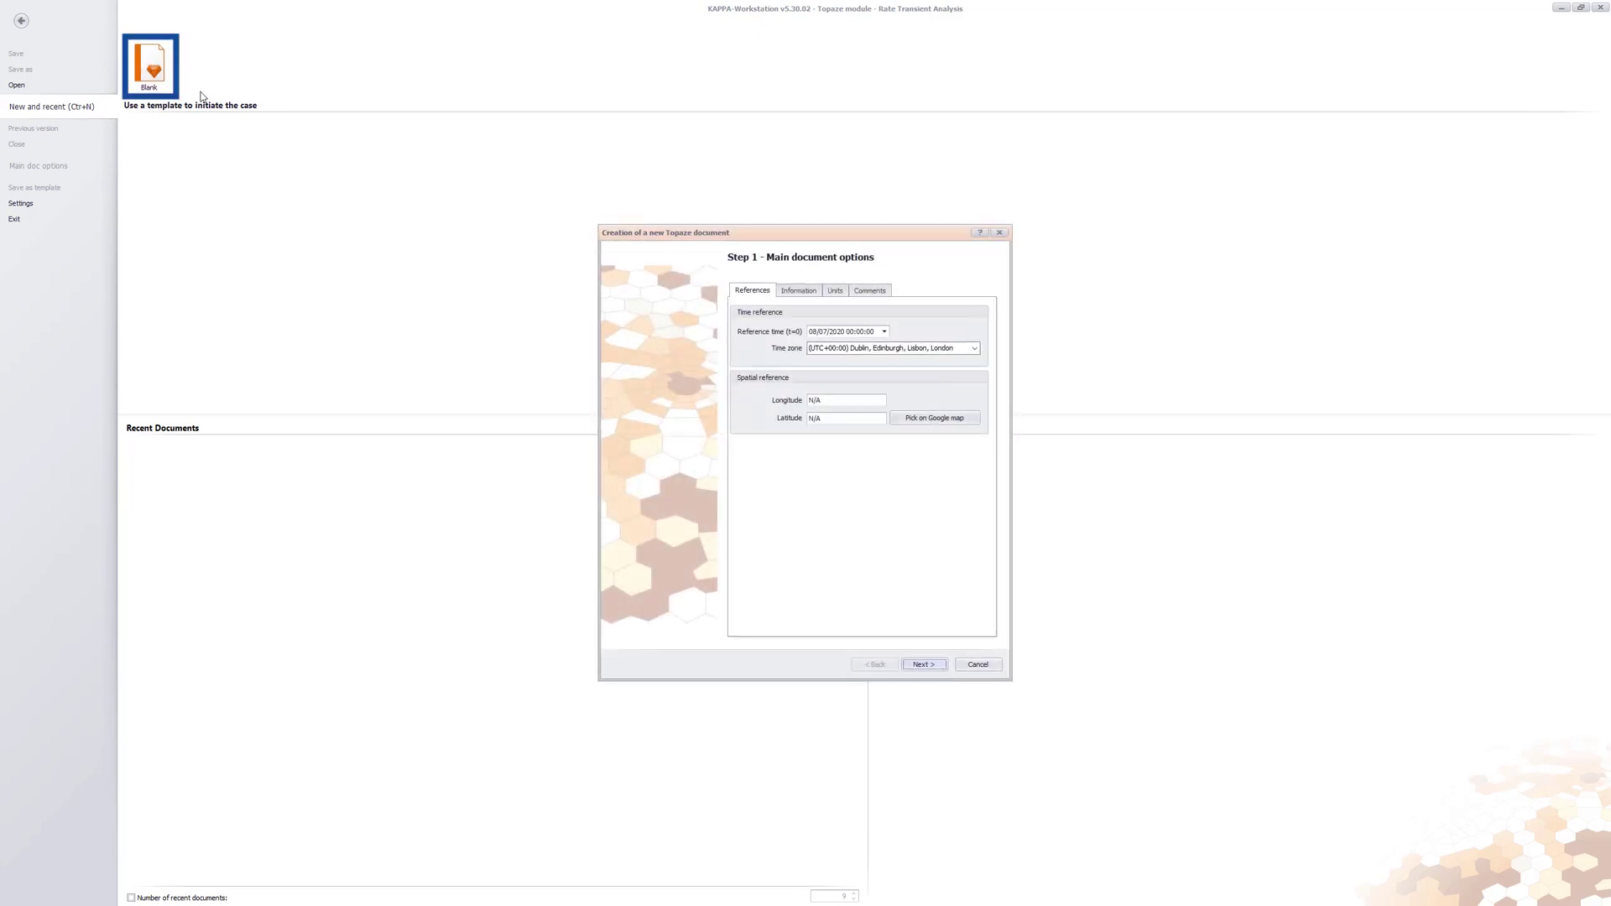
text(14072014)
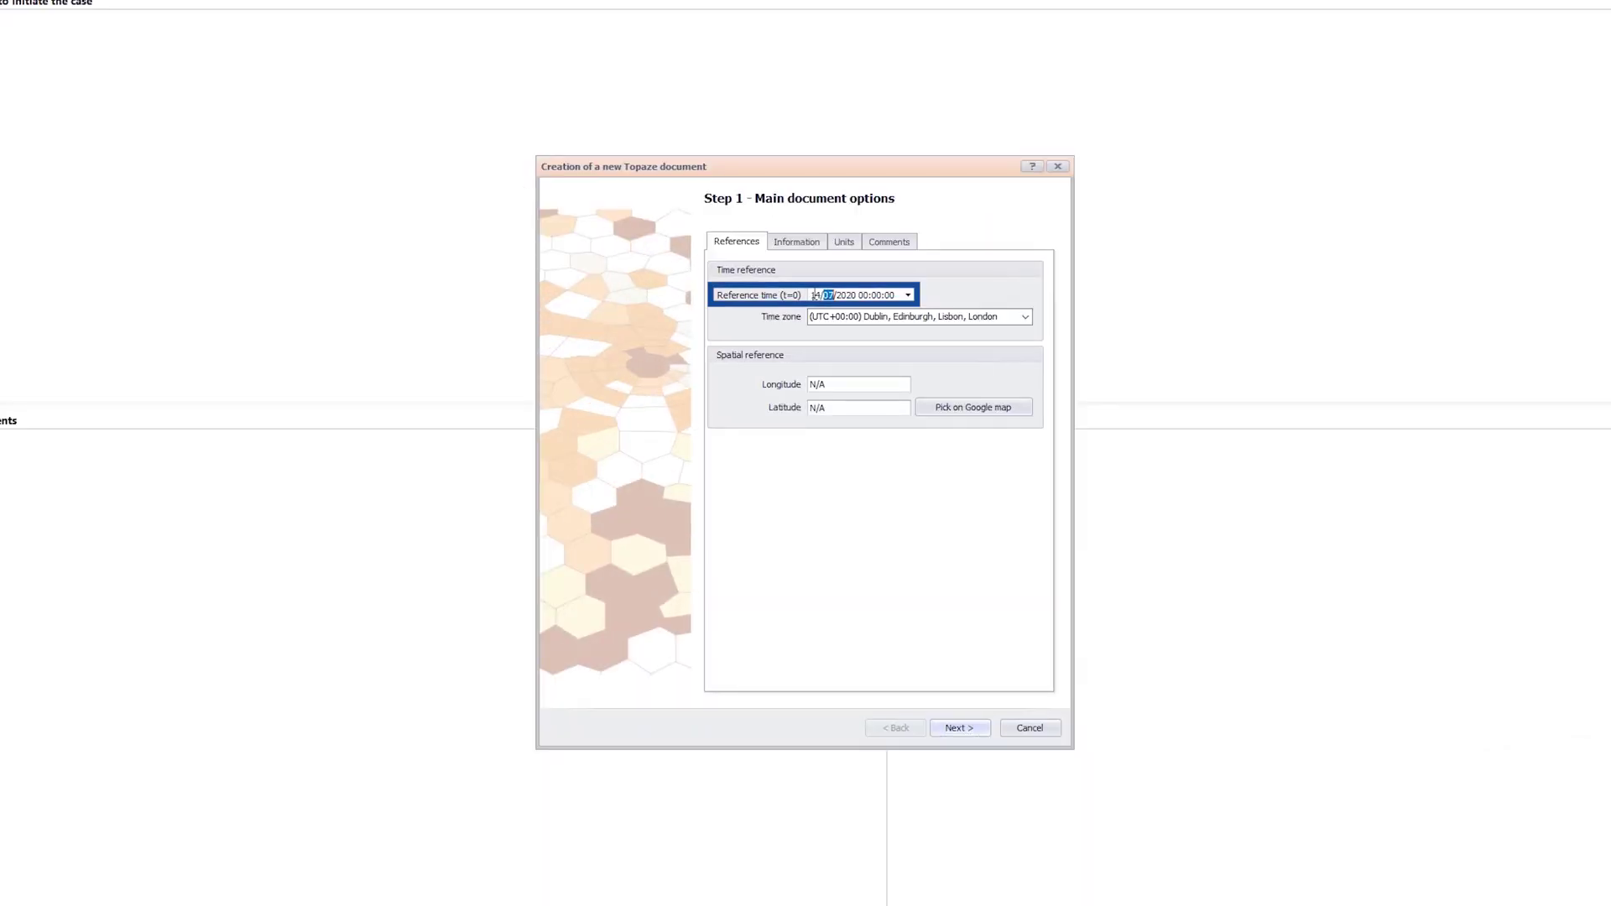
key(Tab)
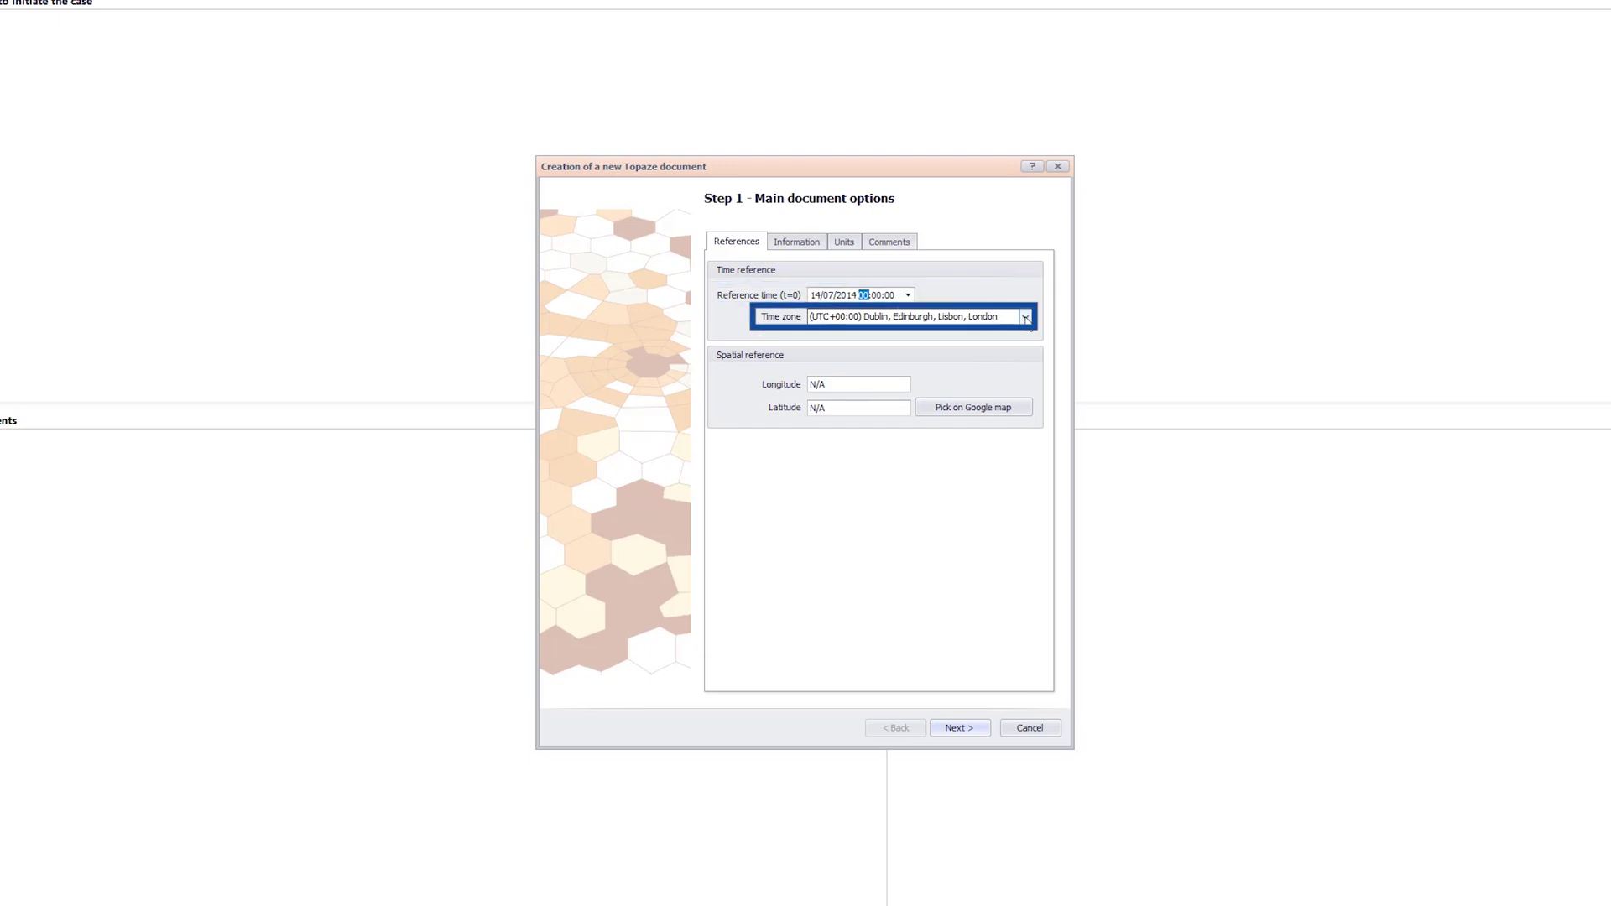
- Pick the time zone, review the Oil Field unit system, and move to First analysis
click(1025, 316)
drag(1028, 457, 1028, 368)
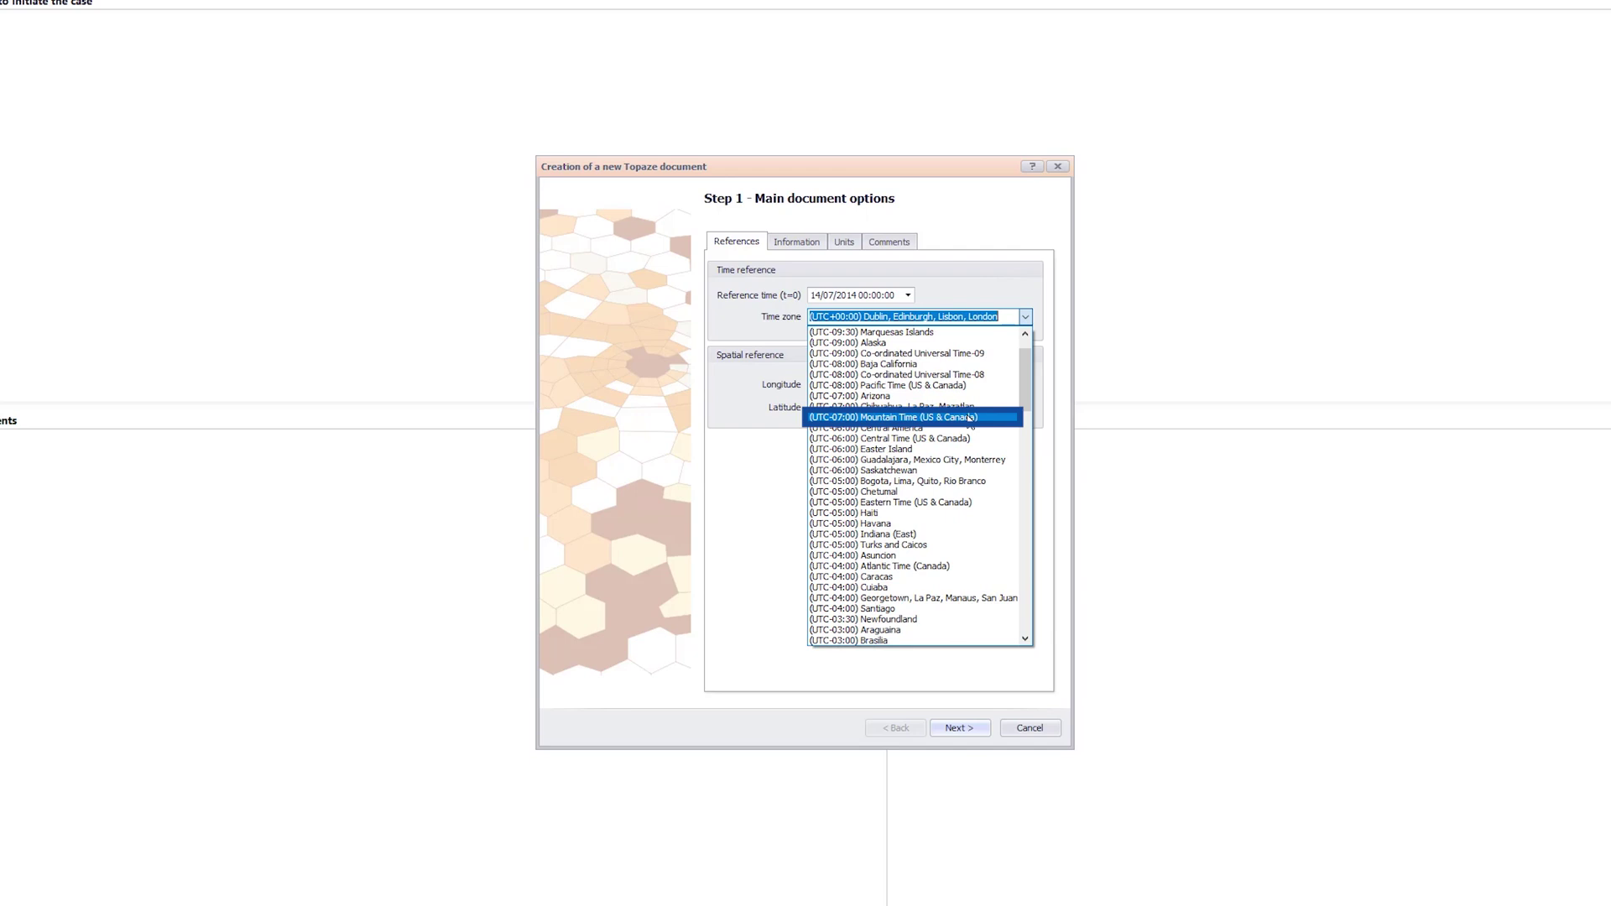
click(969, 417)
click(844, 241)
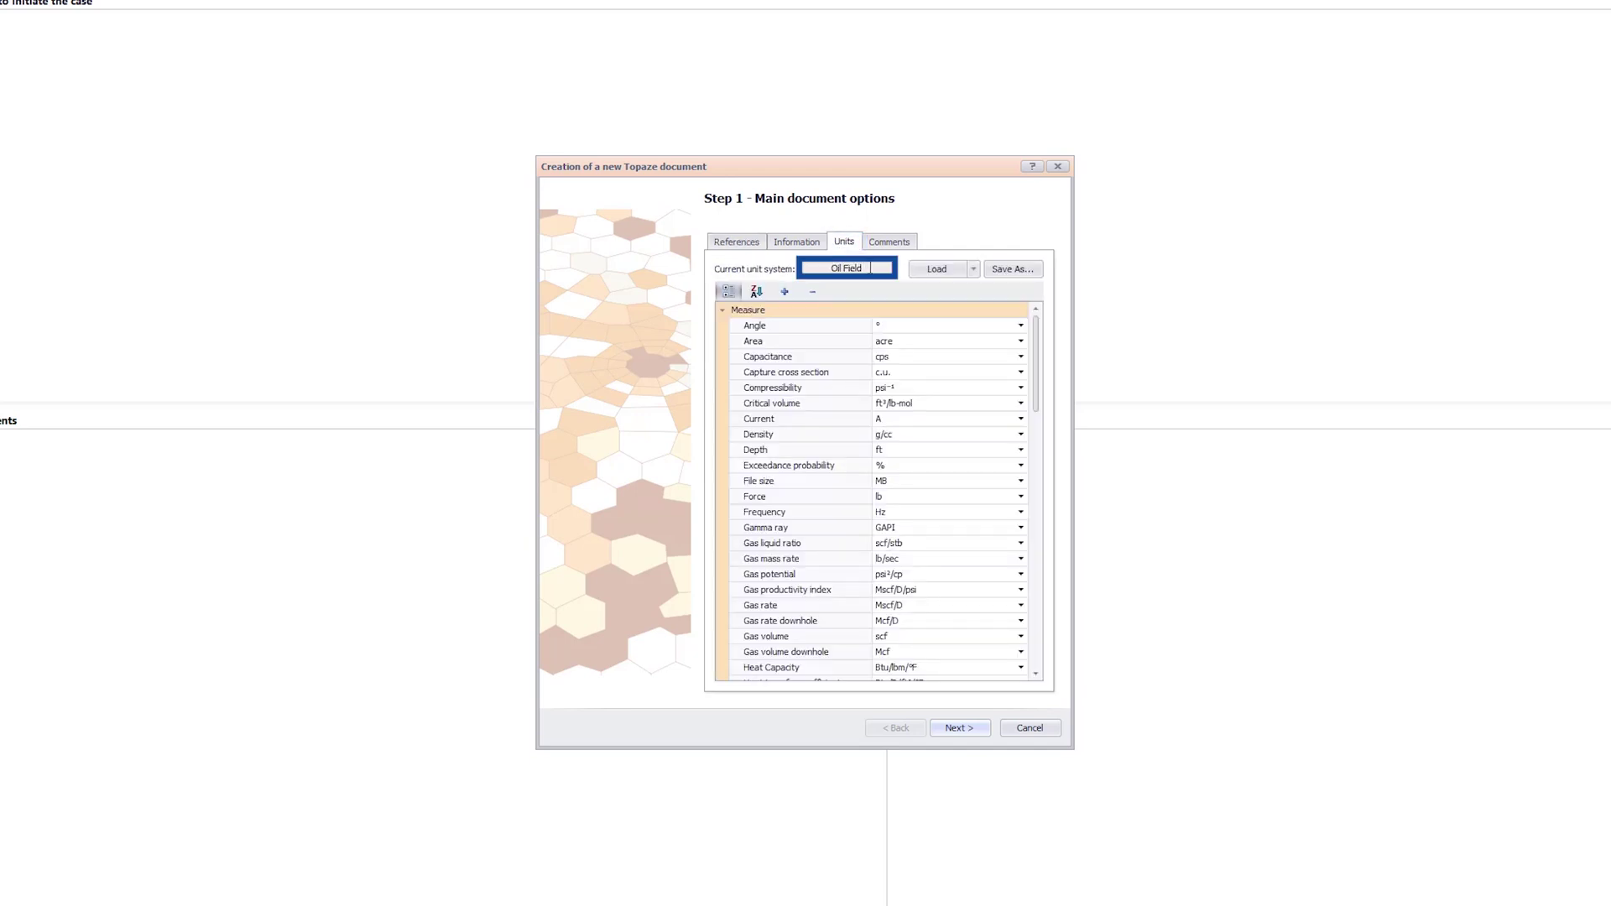
click(939, 730)
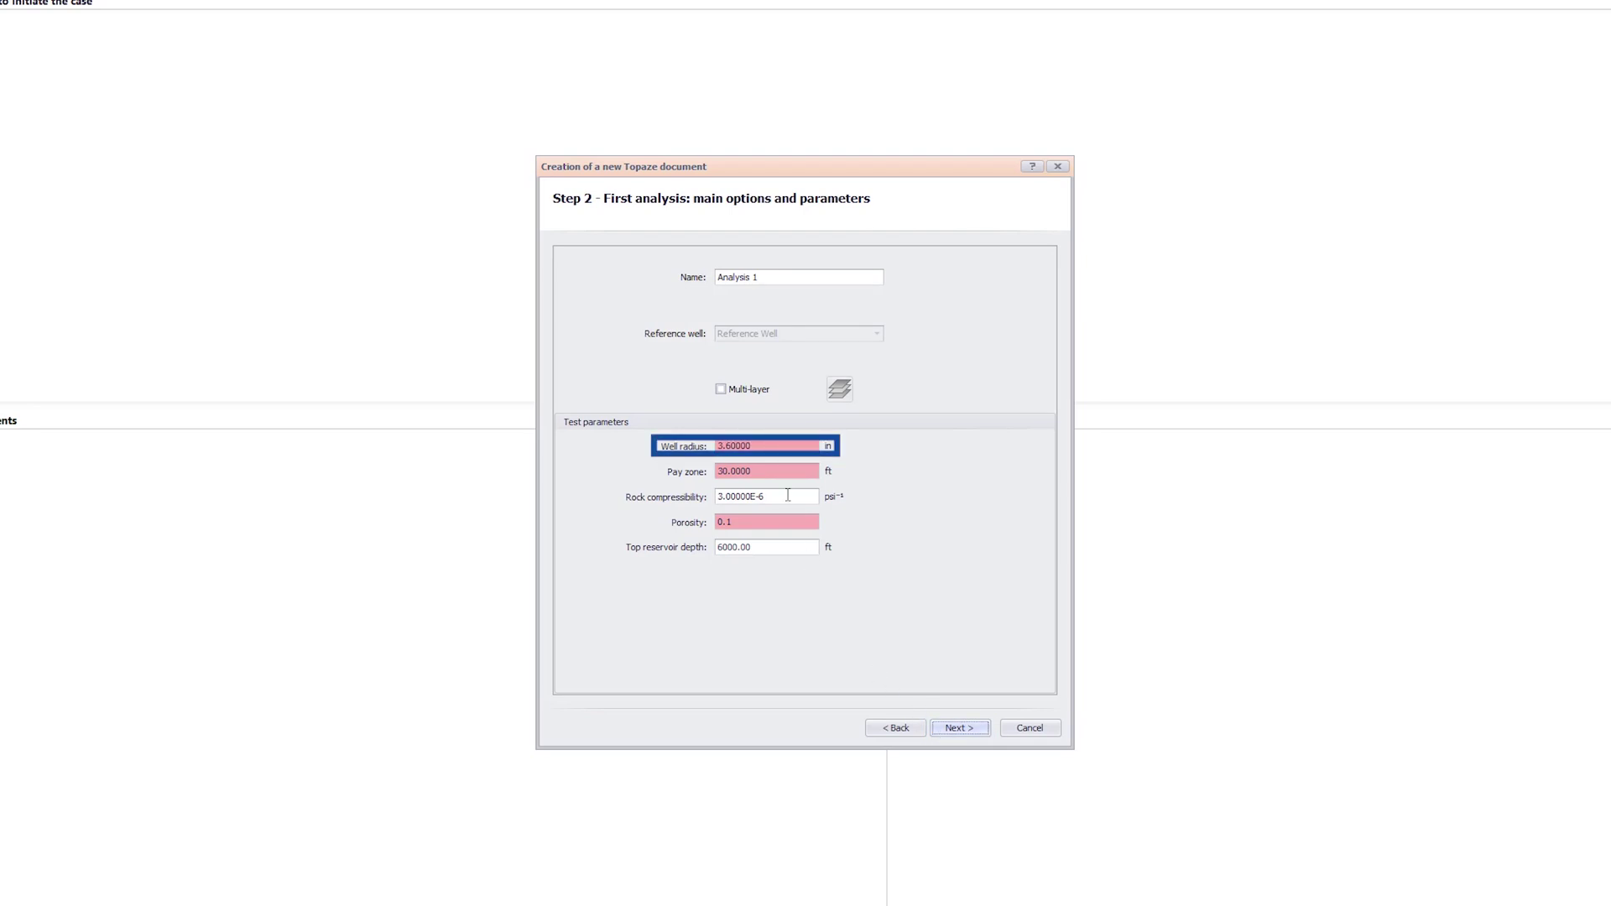
- Enter well radius 2.44 in, pay zone 200 ft and porosity 0.08, then proceed to PVT
click(760, 446)
double_click(760, 446)
text(2.44)
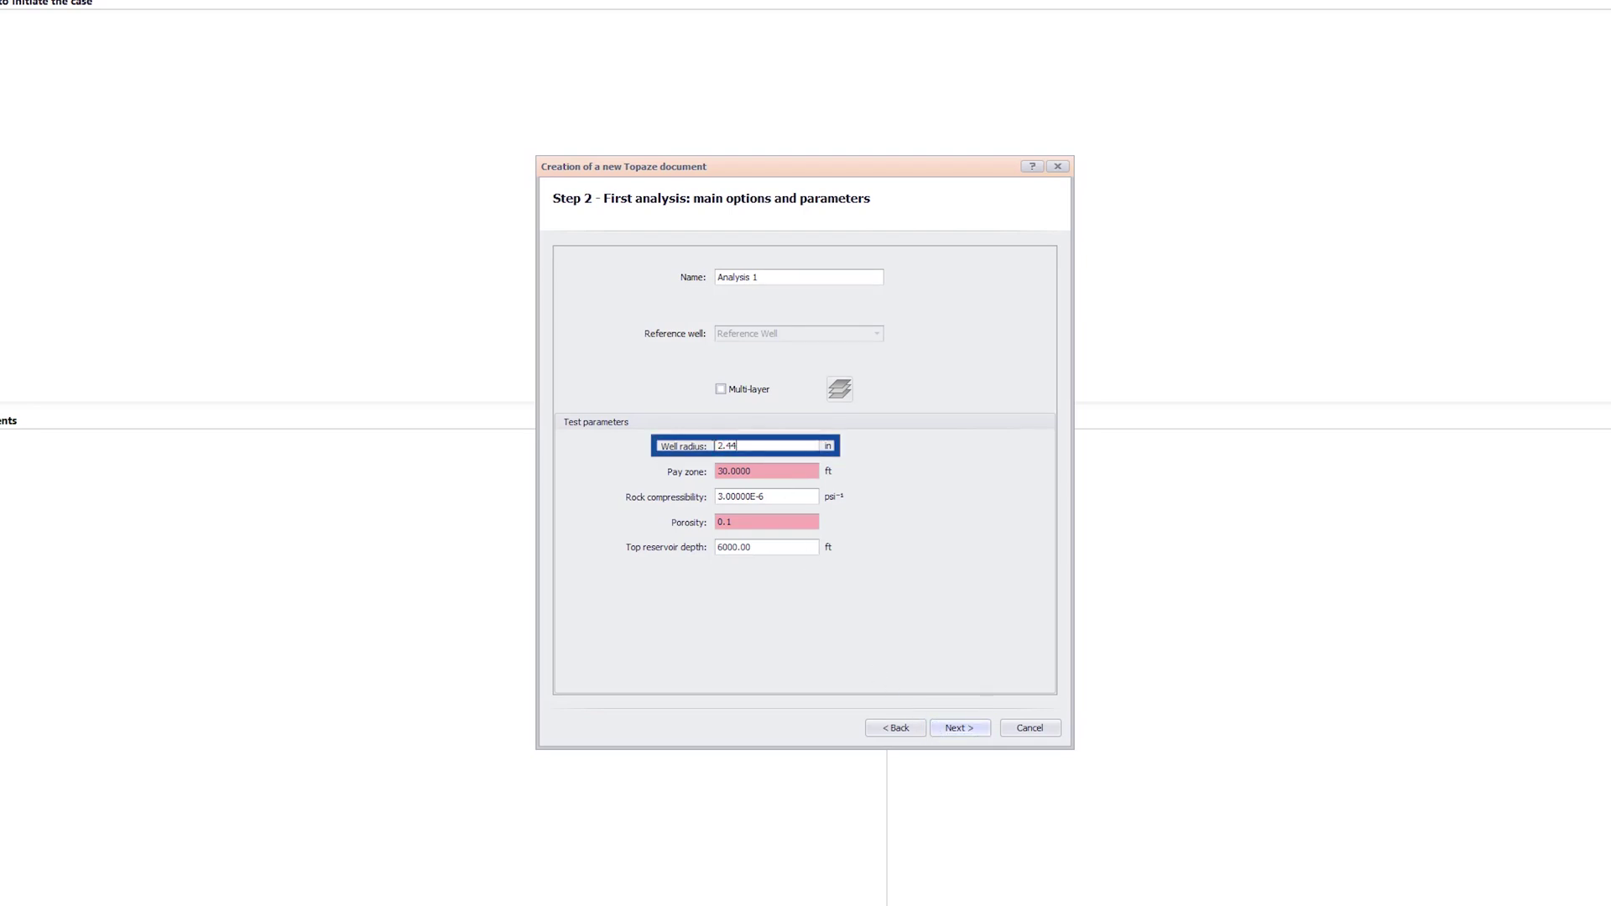
double_click(753, 471)
text(2)
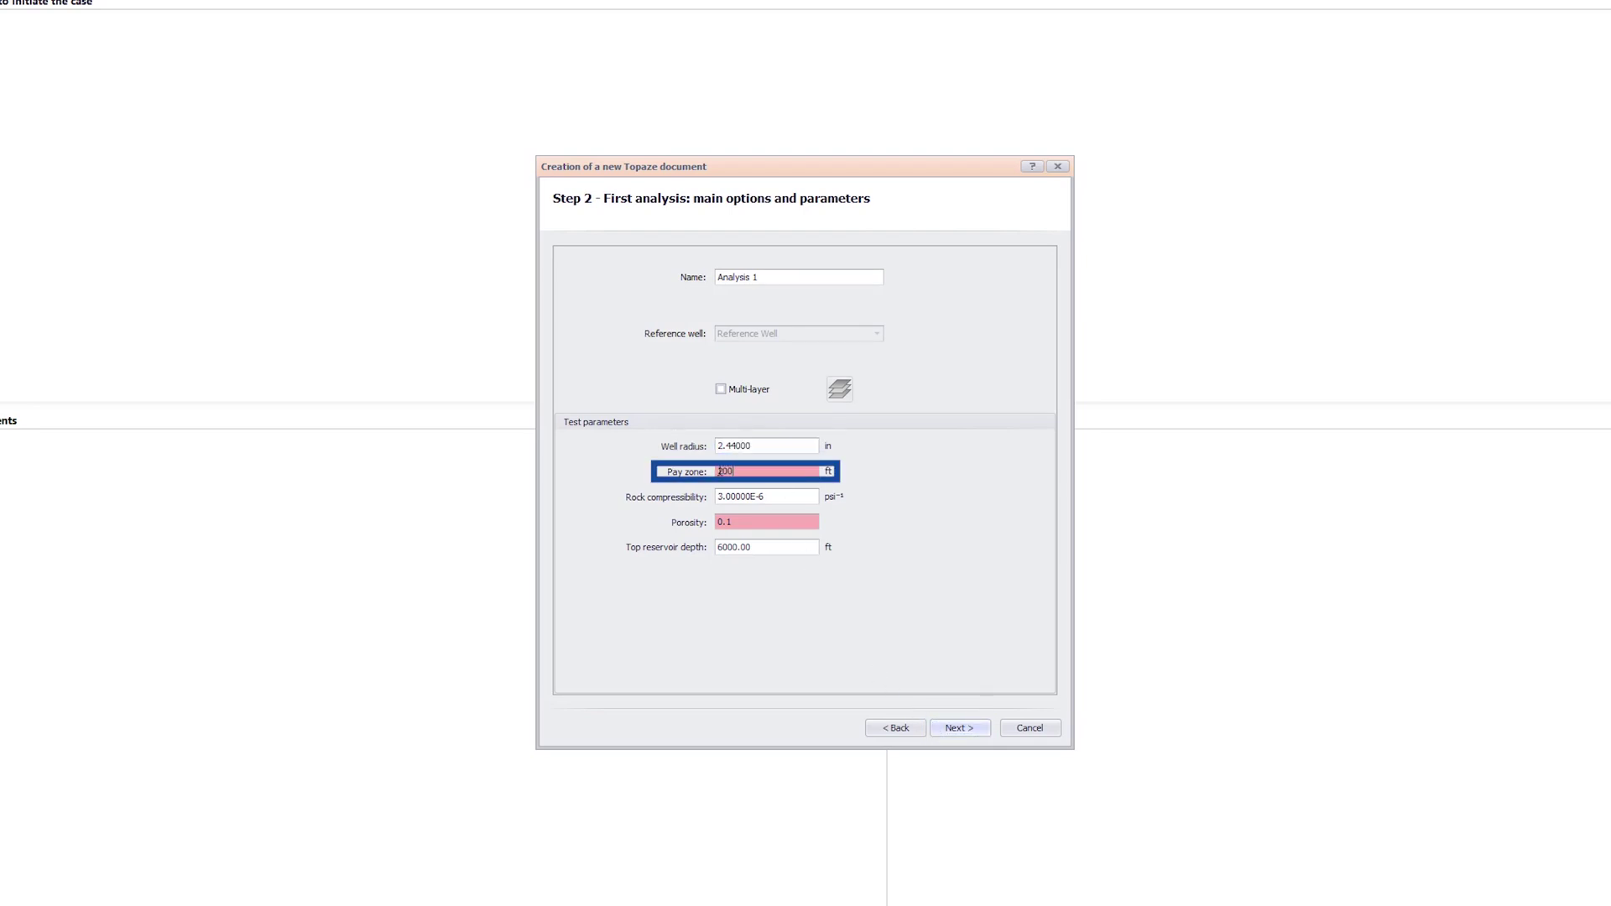
text(00)
key(Tab)
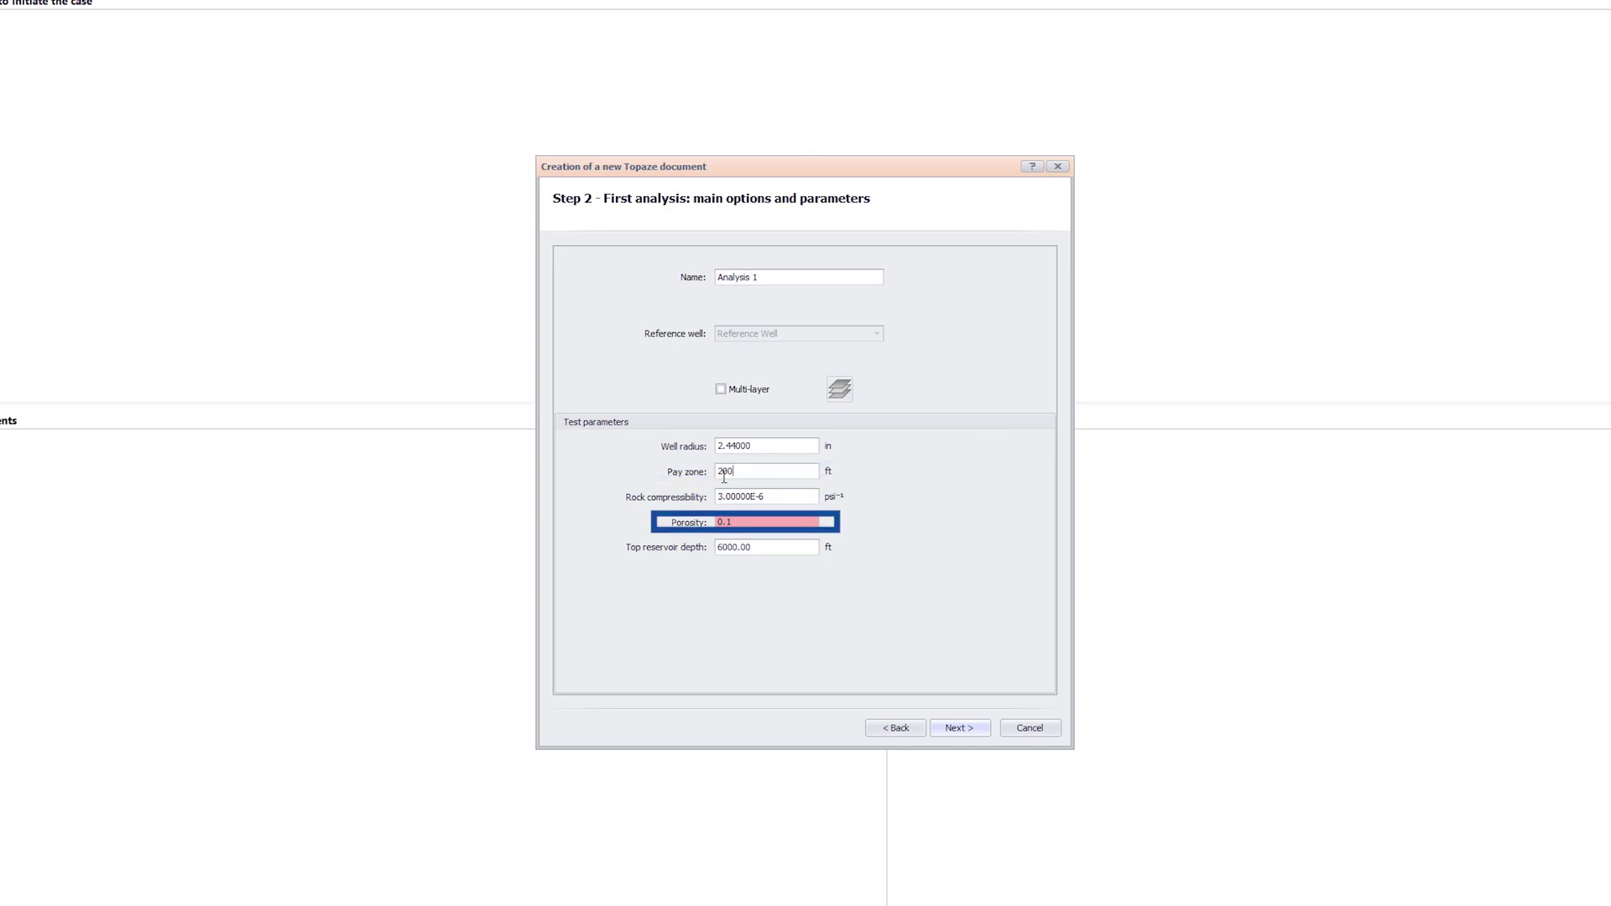
text(0.08)
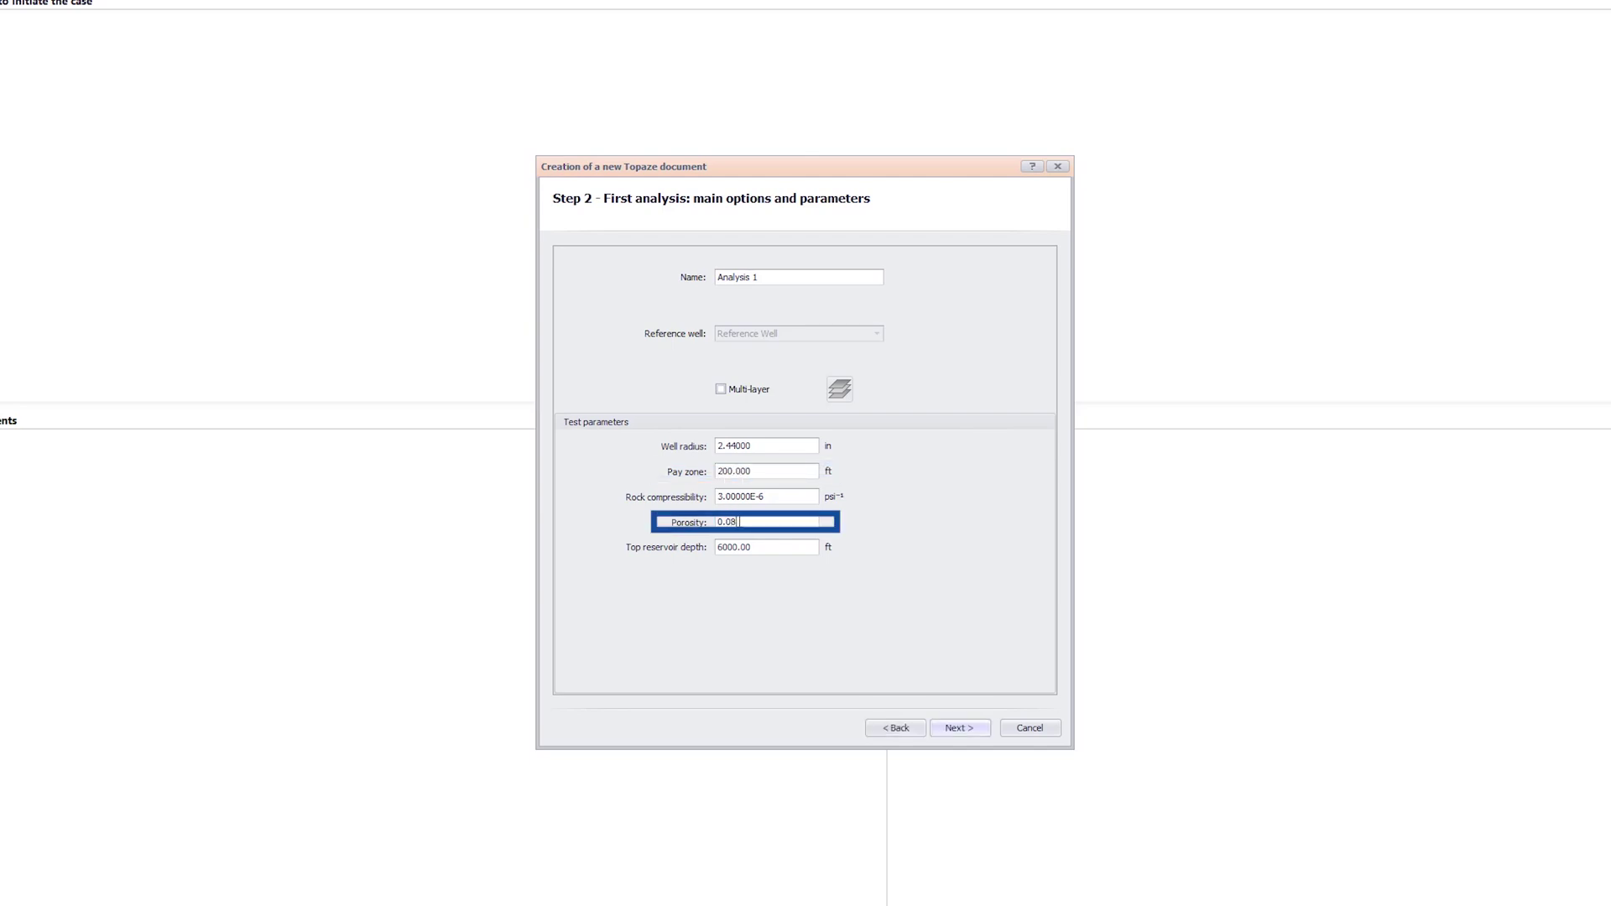
click(955, 731)
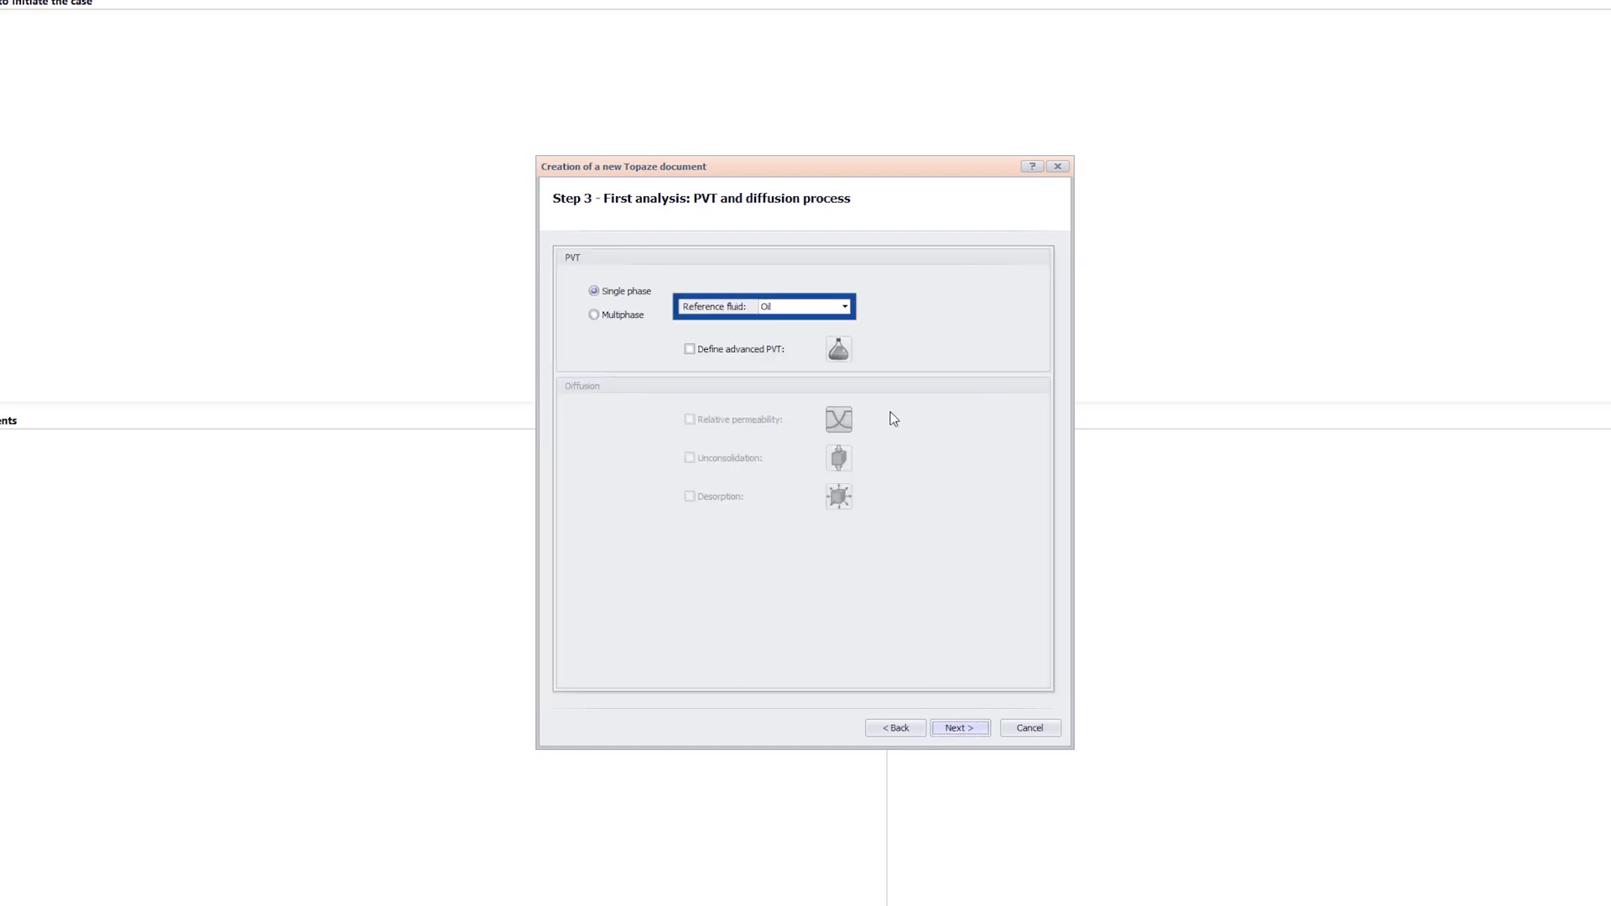
- Switch to the advanced PVT definition as saturated oil with water included
click(616, 314)
click(838, 350)
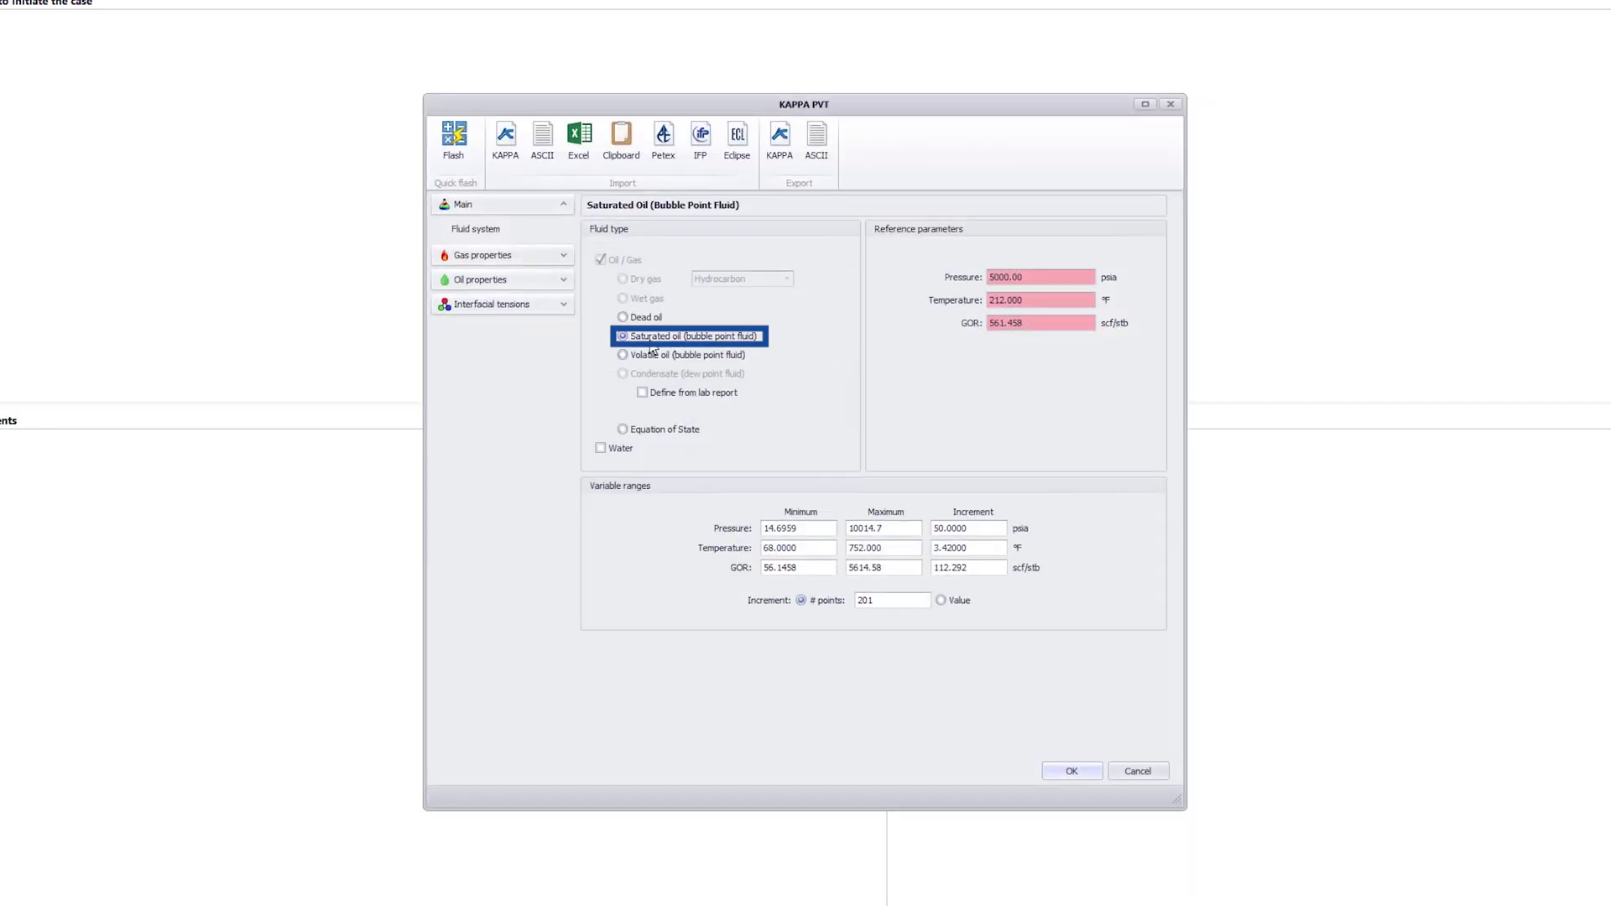
click(601, 448)
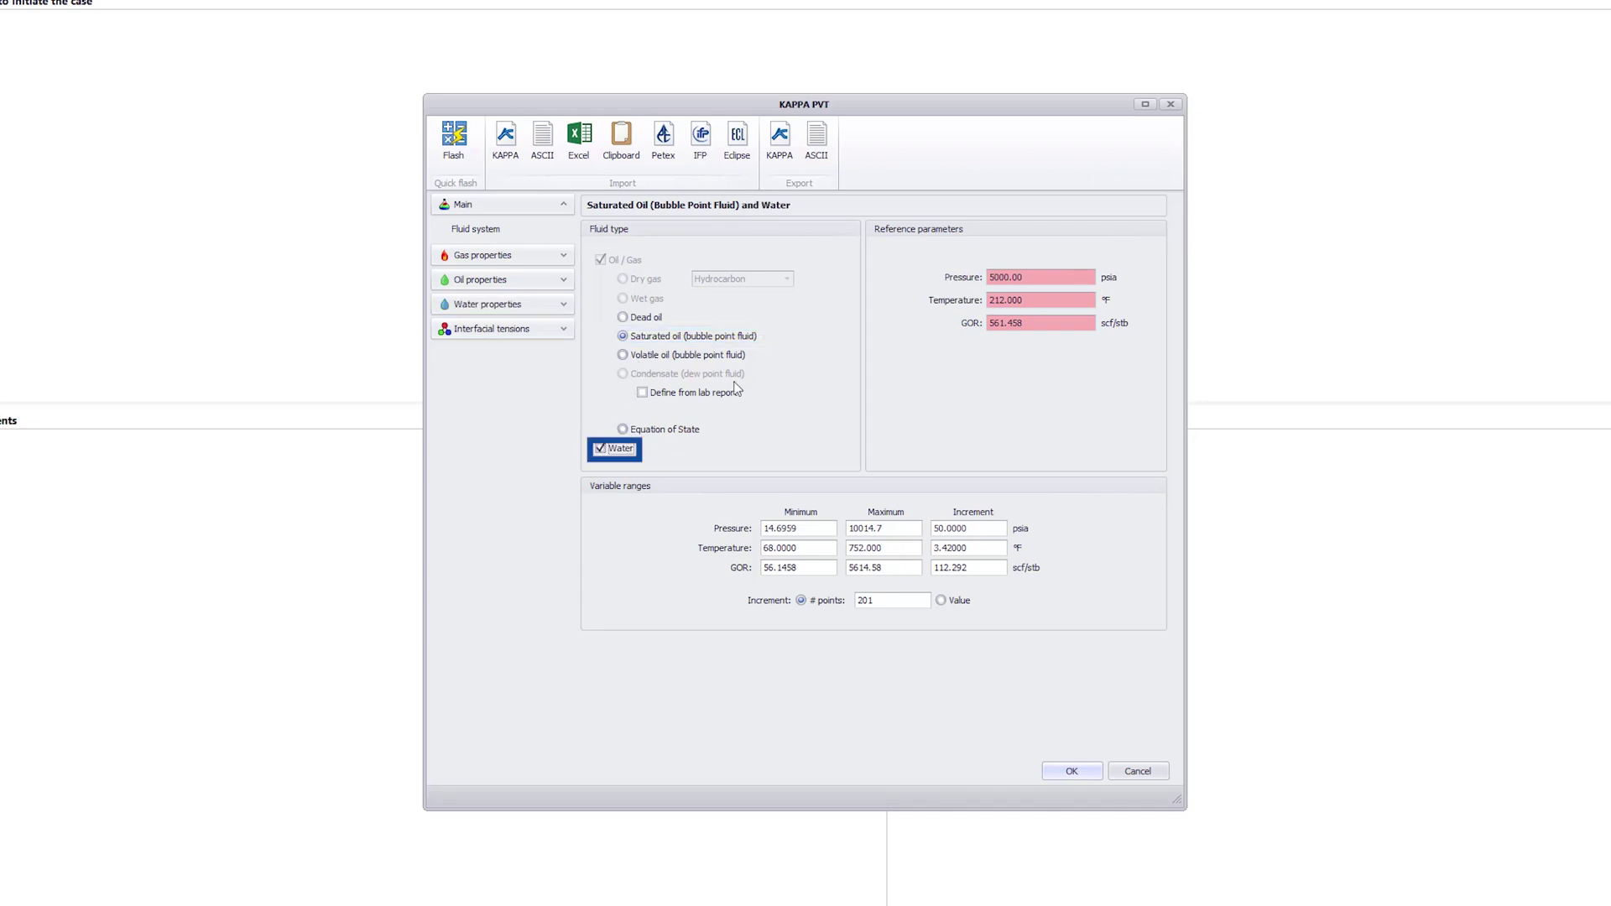
- Enter reference pressure 8700 psia, temperature 200 °F and GOR 2208 scf/stb
click(993, 279)
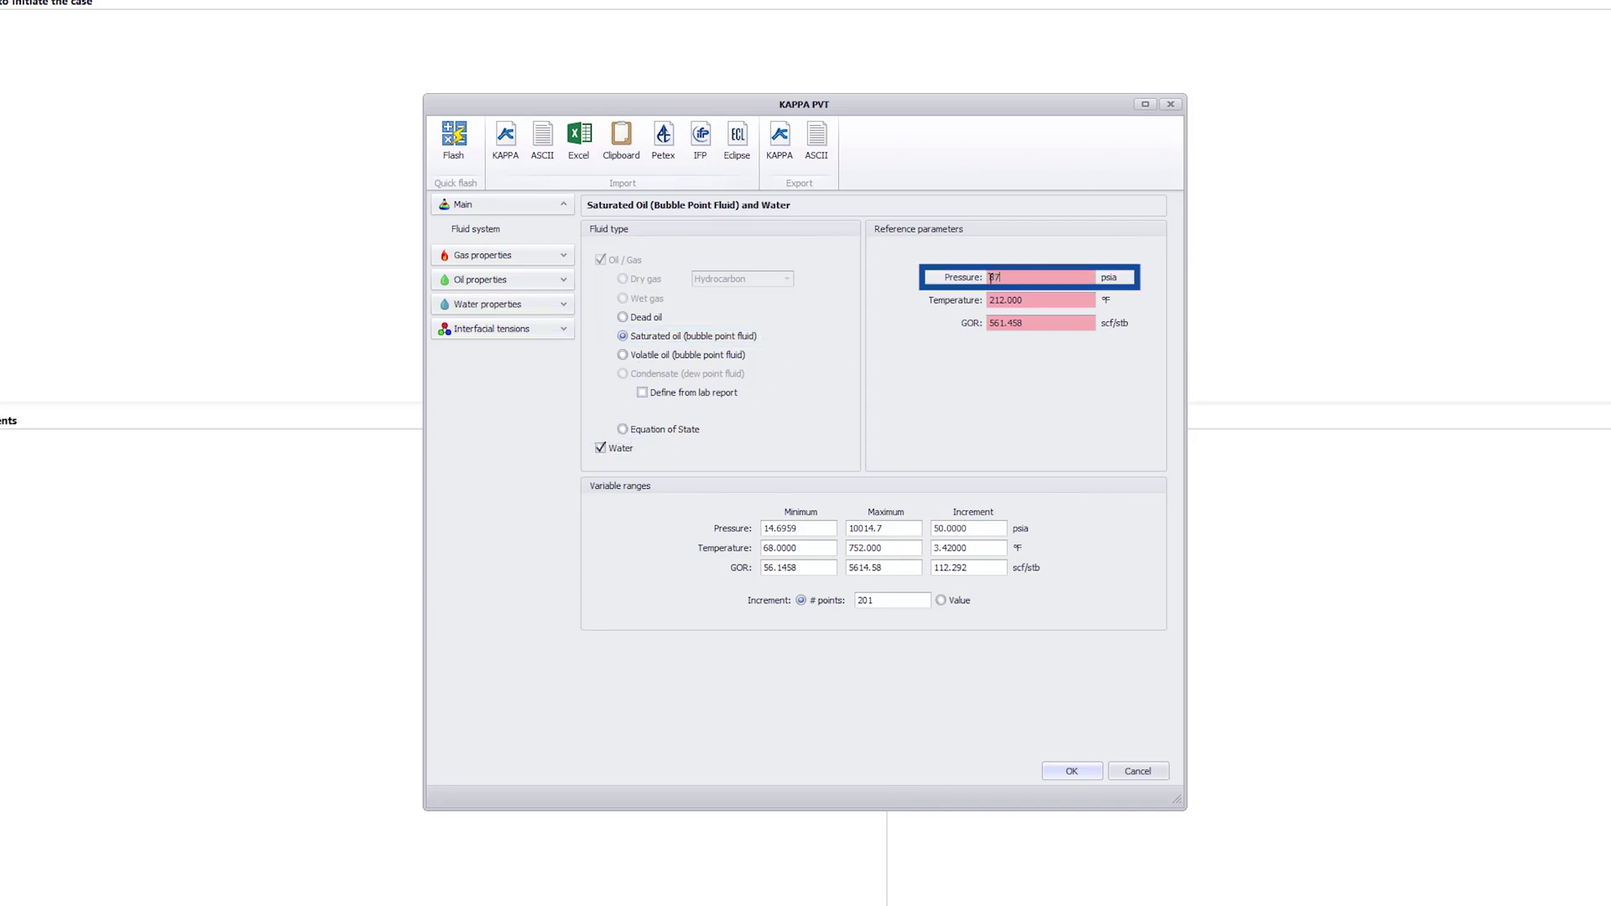
text(8700)
click(982, 300)
text(200)
click(1044, 325)
text(2208)
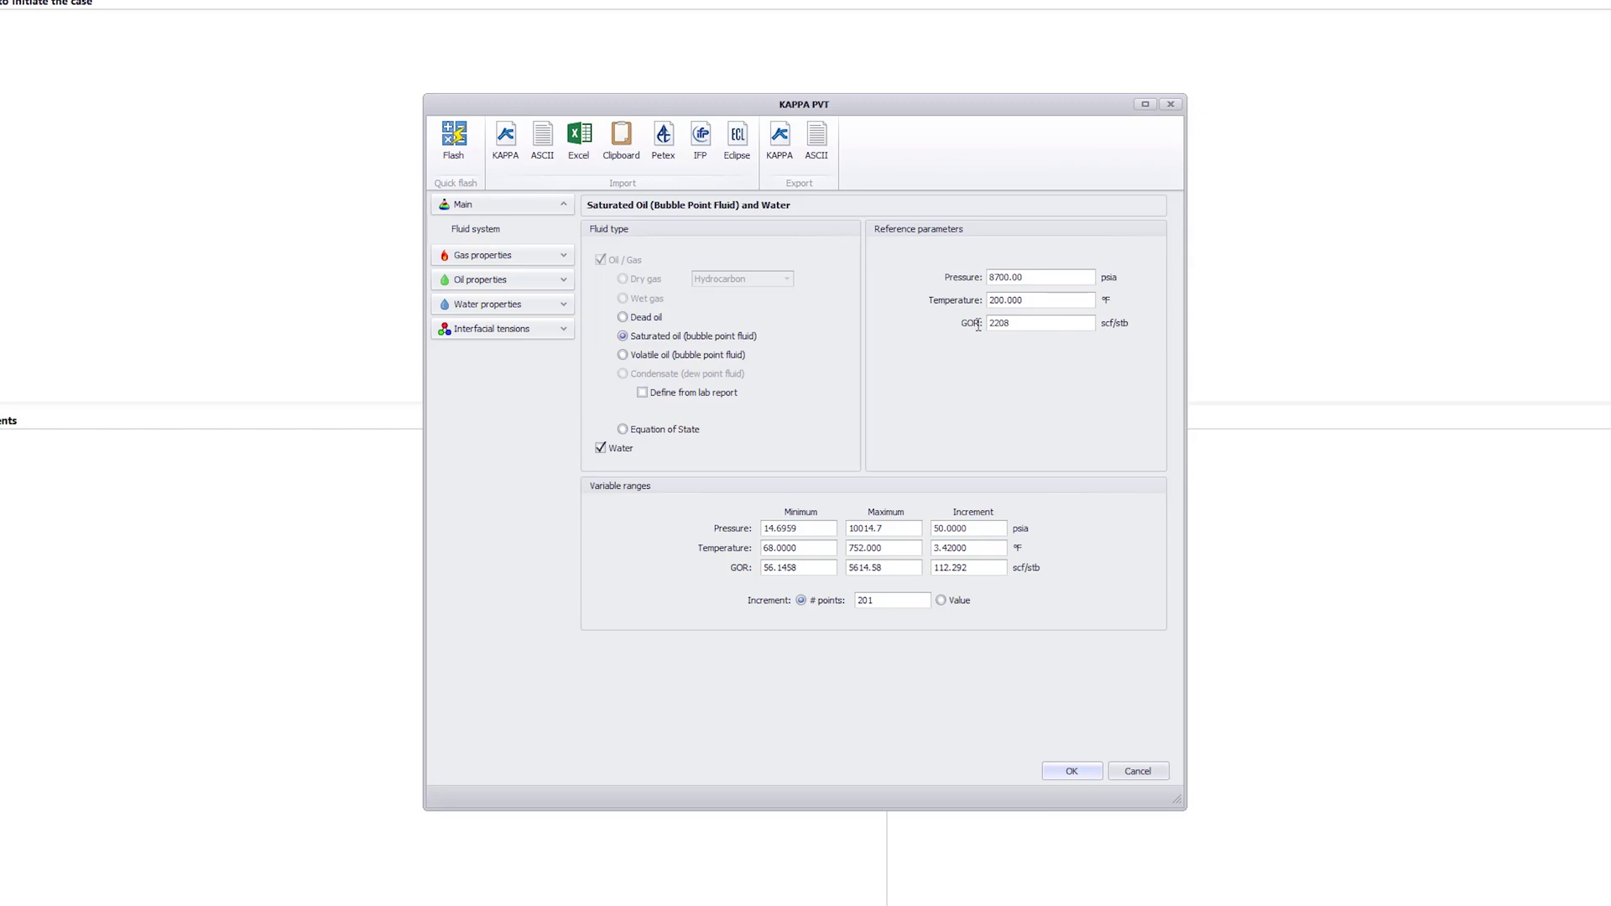
click(558, 255)
click(490, 280)
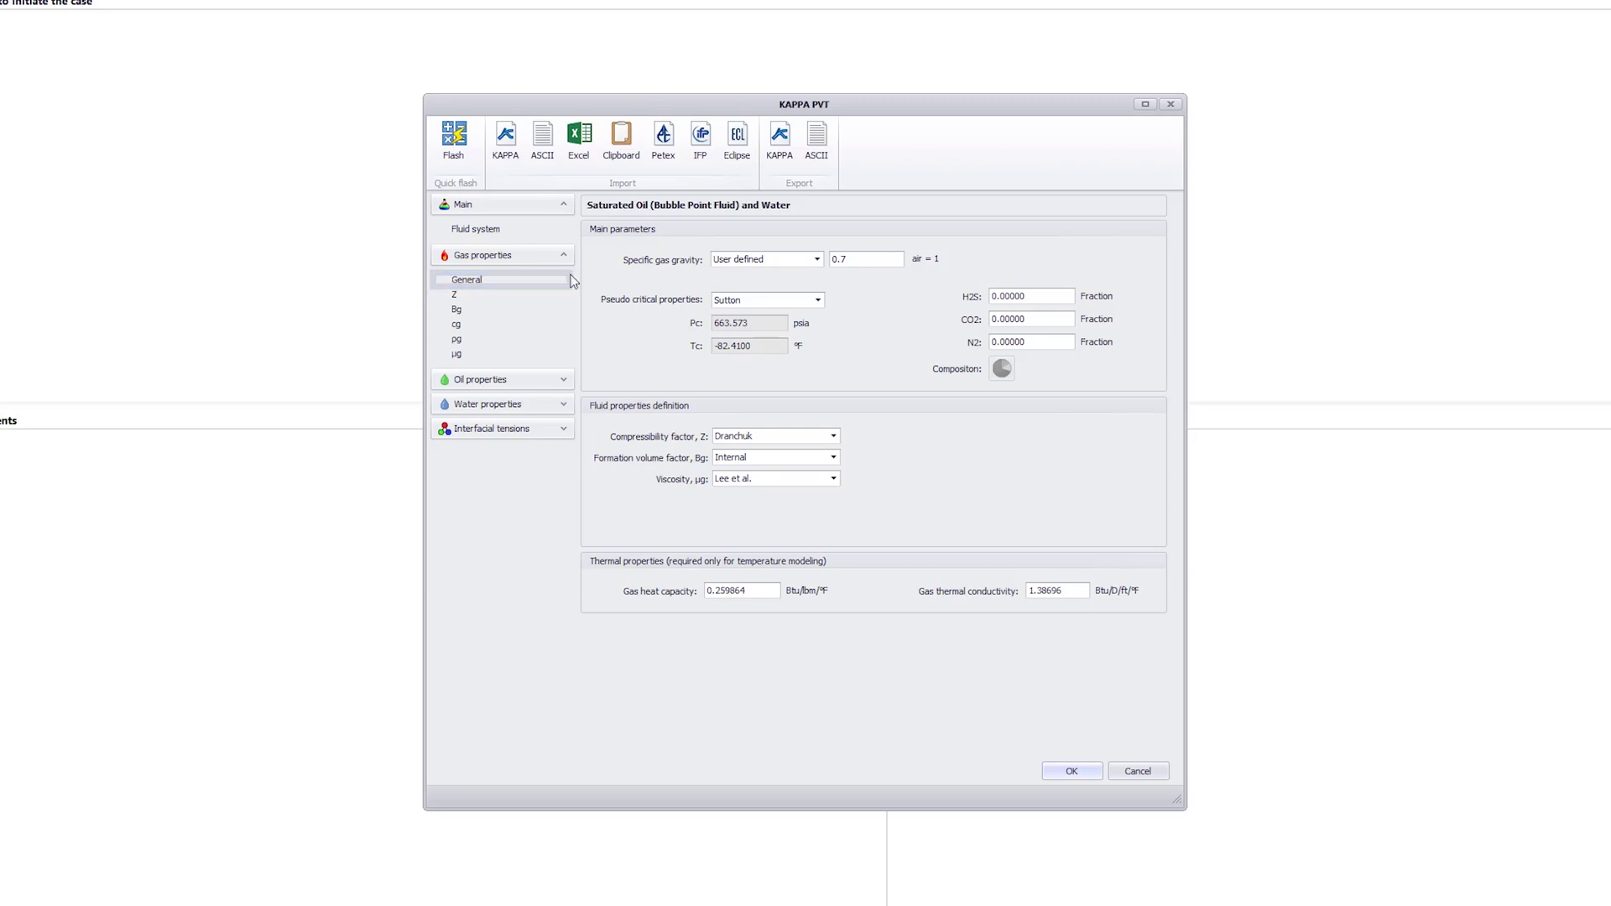
- Change the specific gas gravity to 0.9
click(847, 259)
key(BackSpace)
text(9)
key(Return)
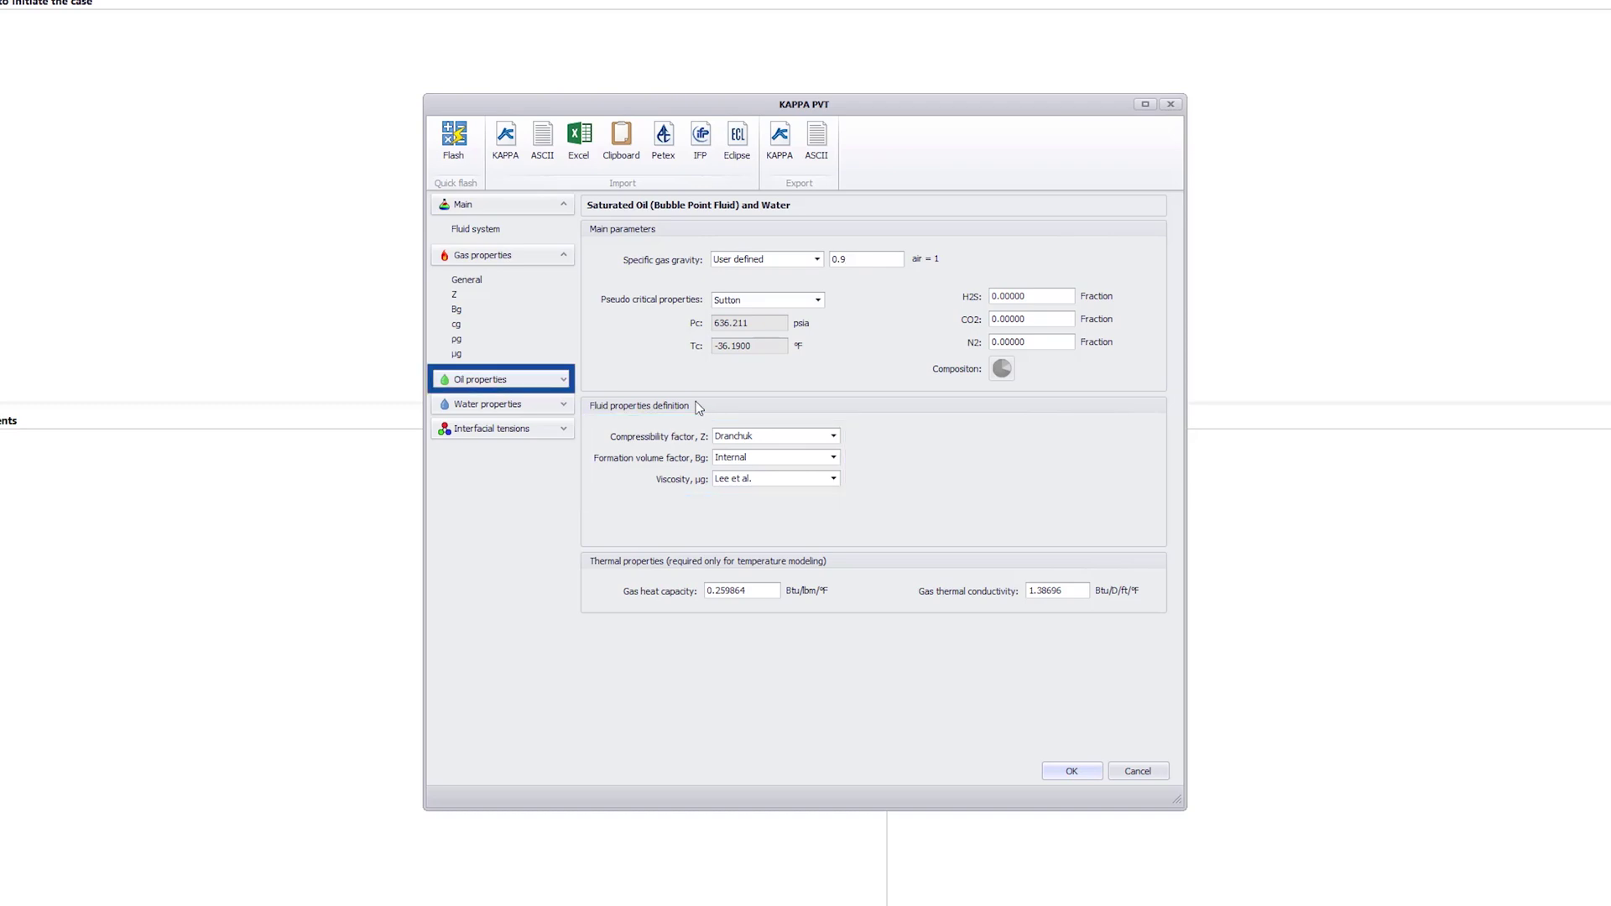
- Set the oil gravity to 42 °API under Oil properties > General
click(559, 379)
click(472, 406)
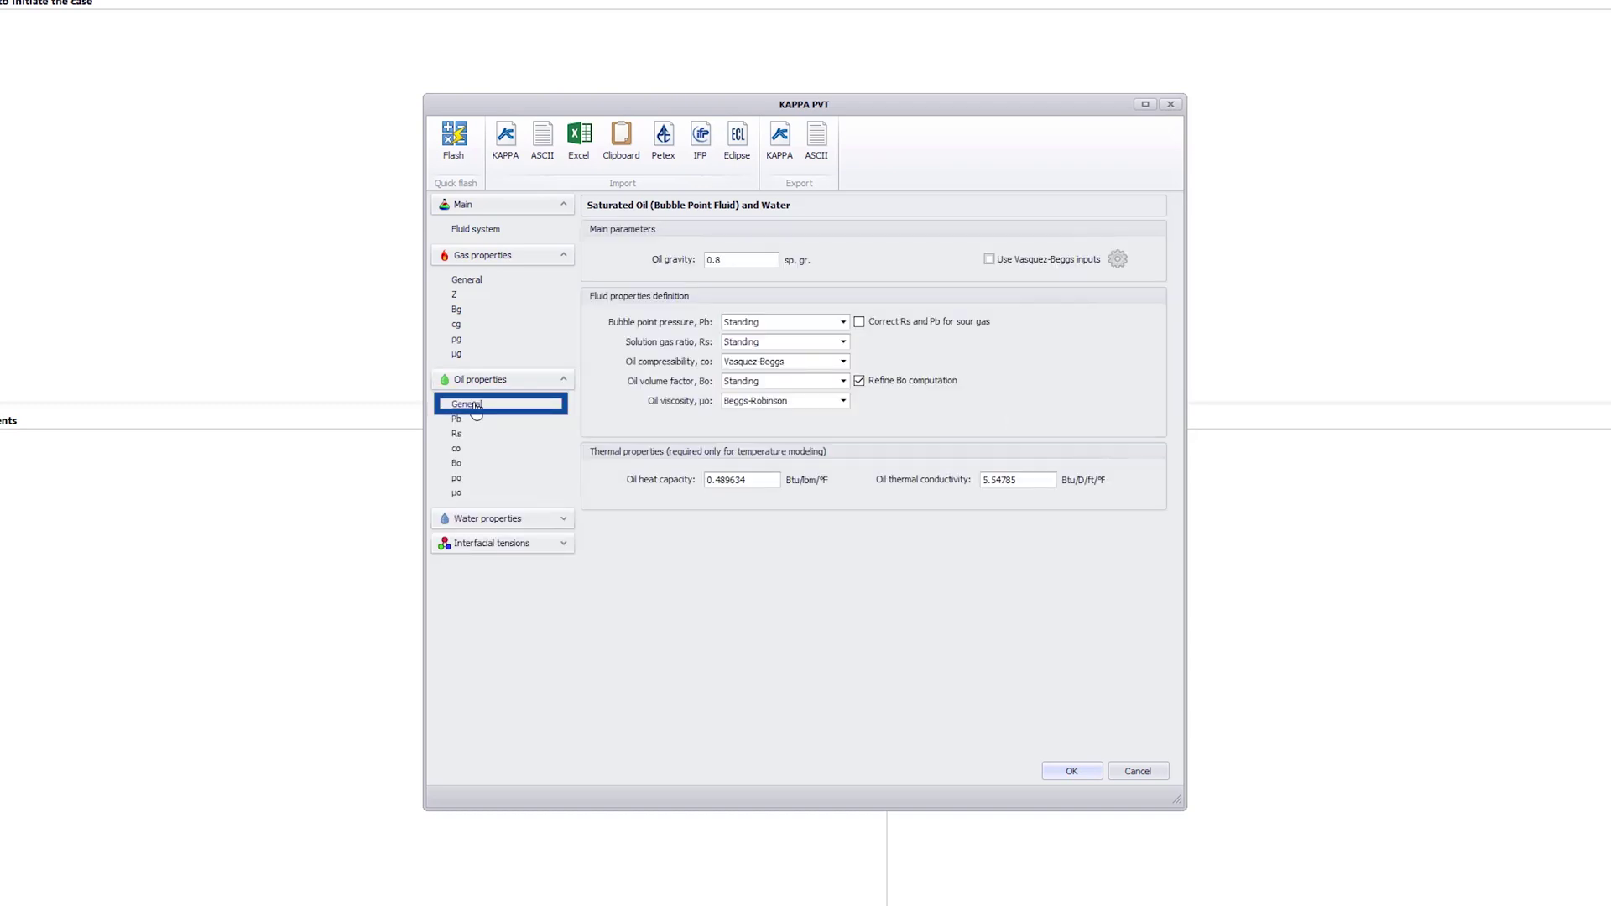
click(797, 260)
click(783, 282)
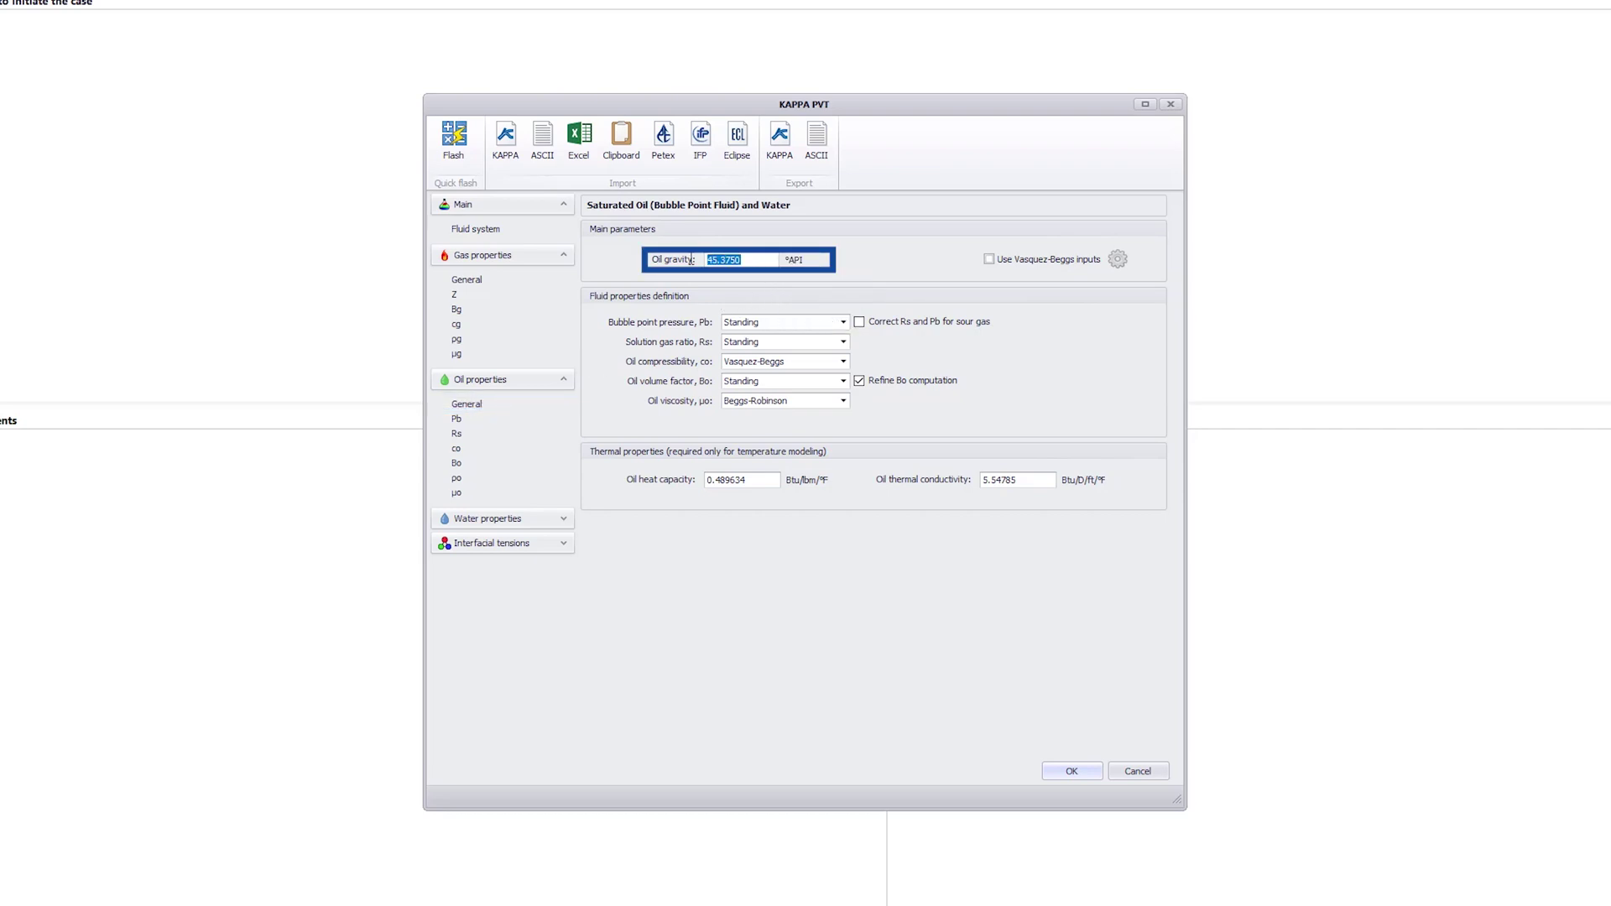
text(42)
key(Return)
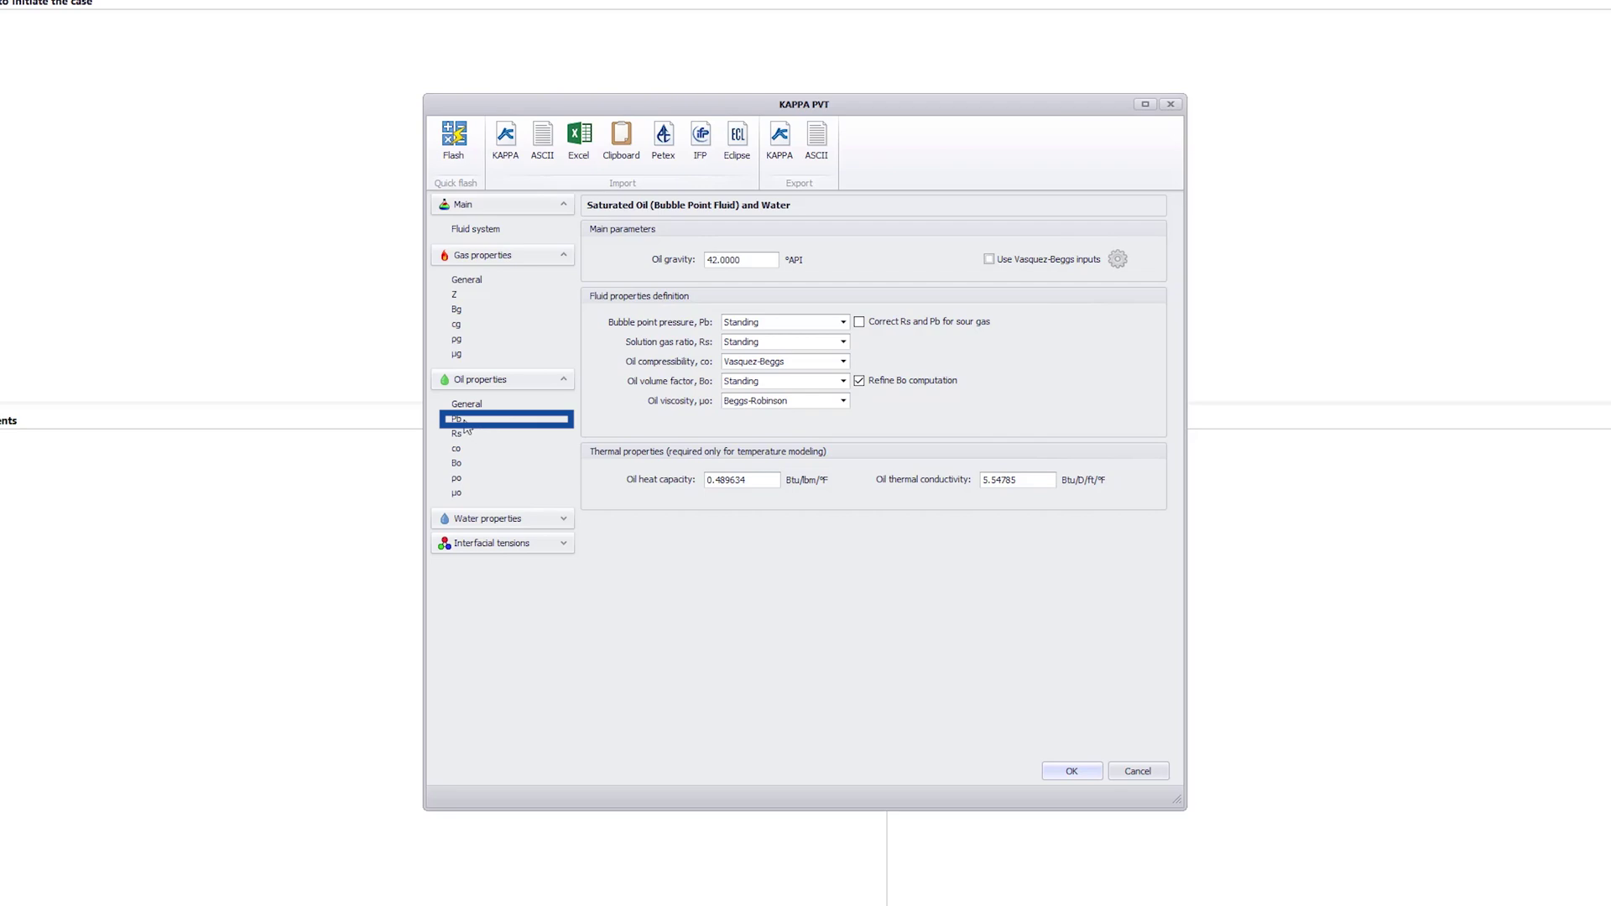
- Compute Pb with the Lasater-Standing correlation, yielding 4011.56 psia
click(464, 422)
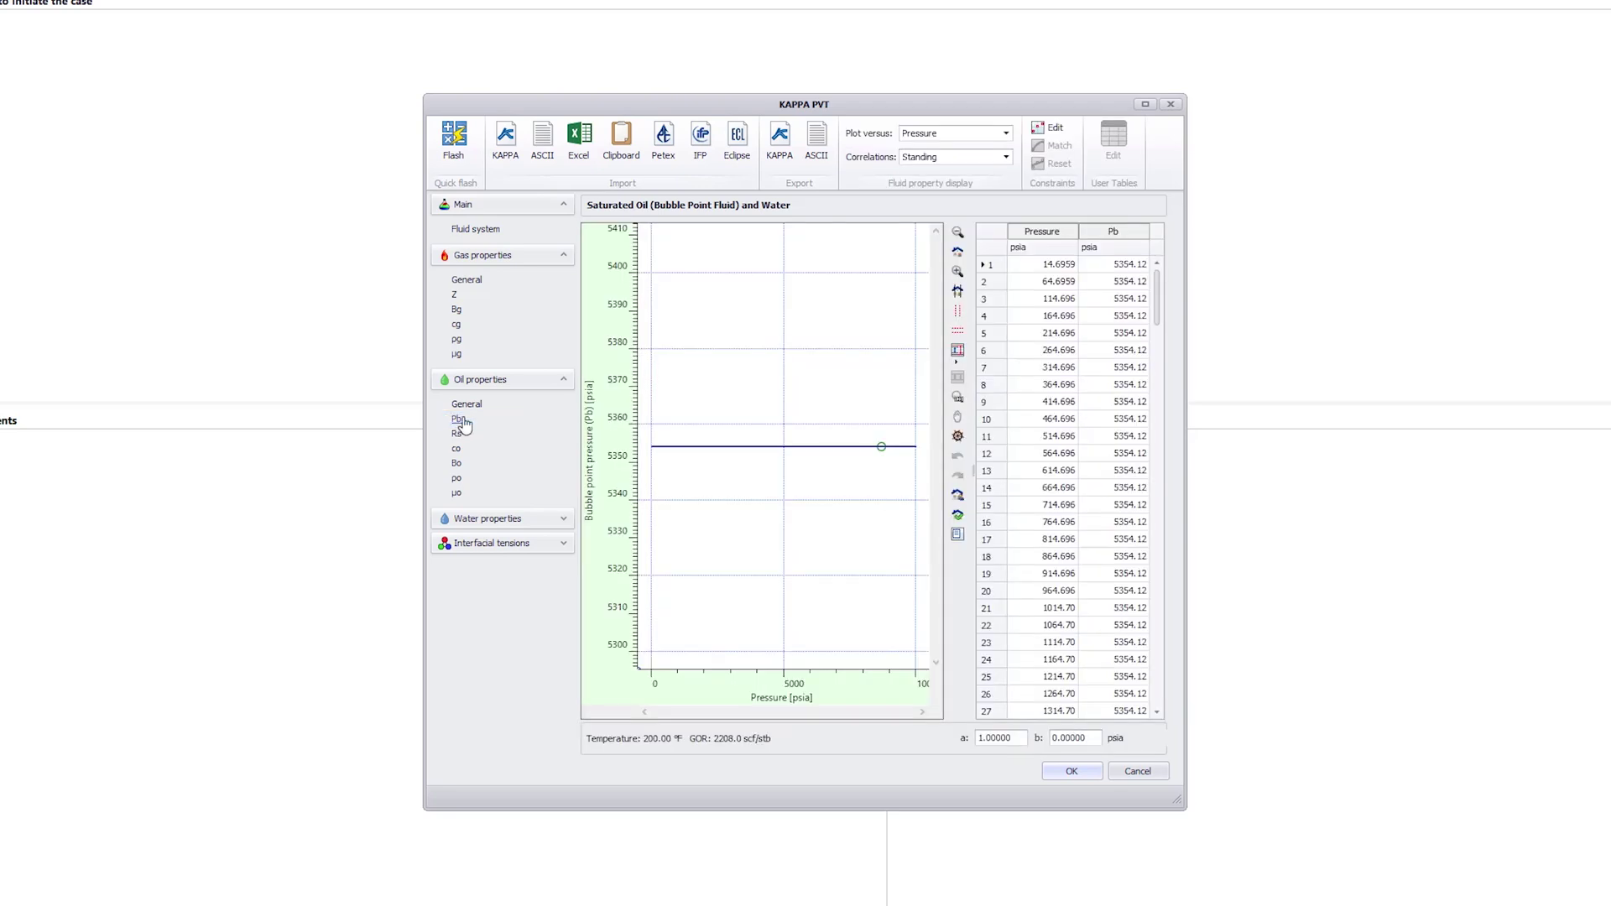
click(1004, 159)
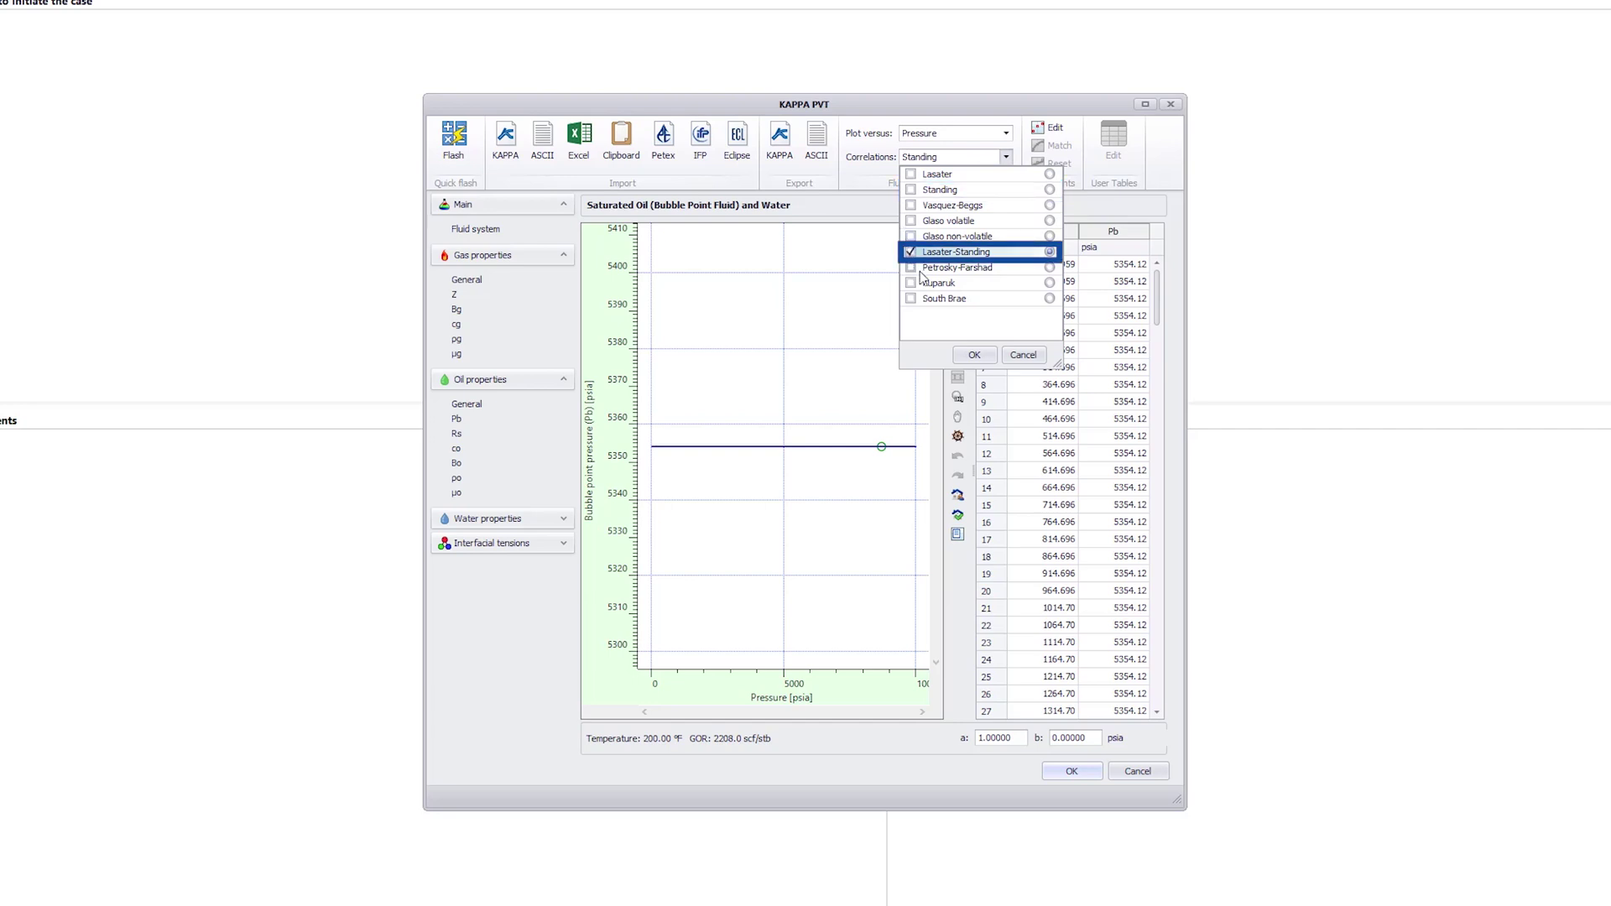
click(974, 355)
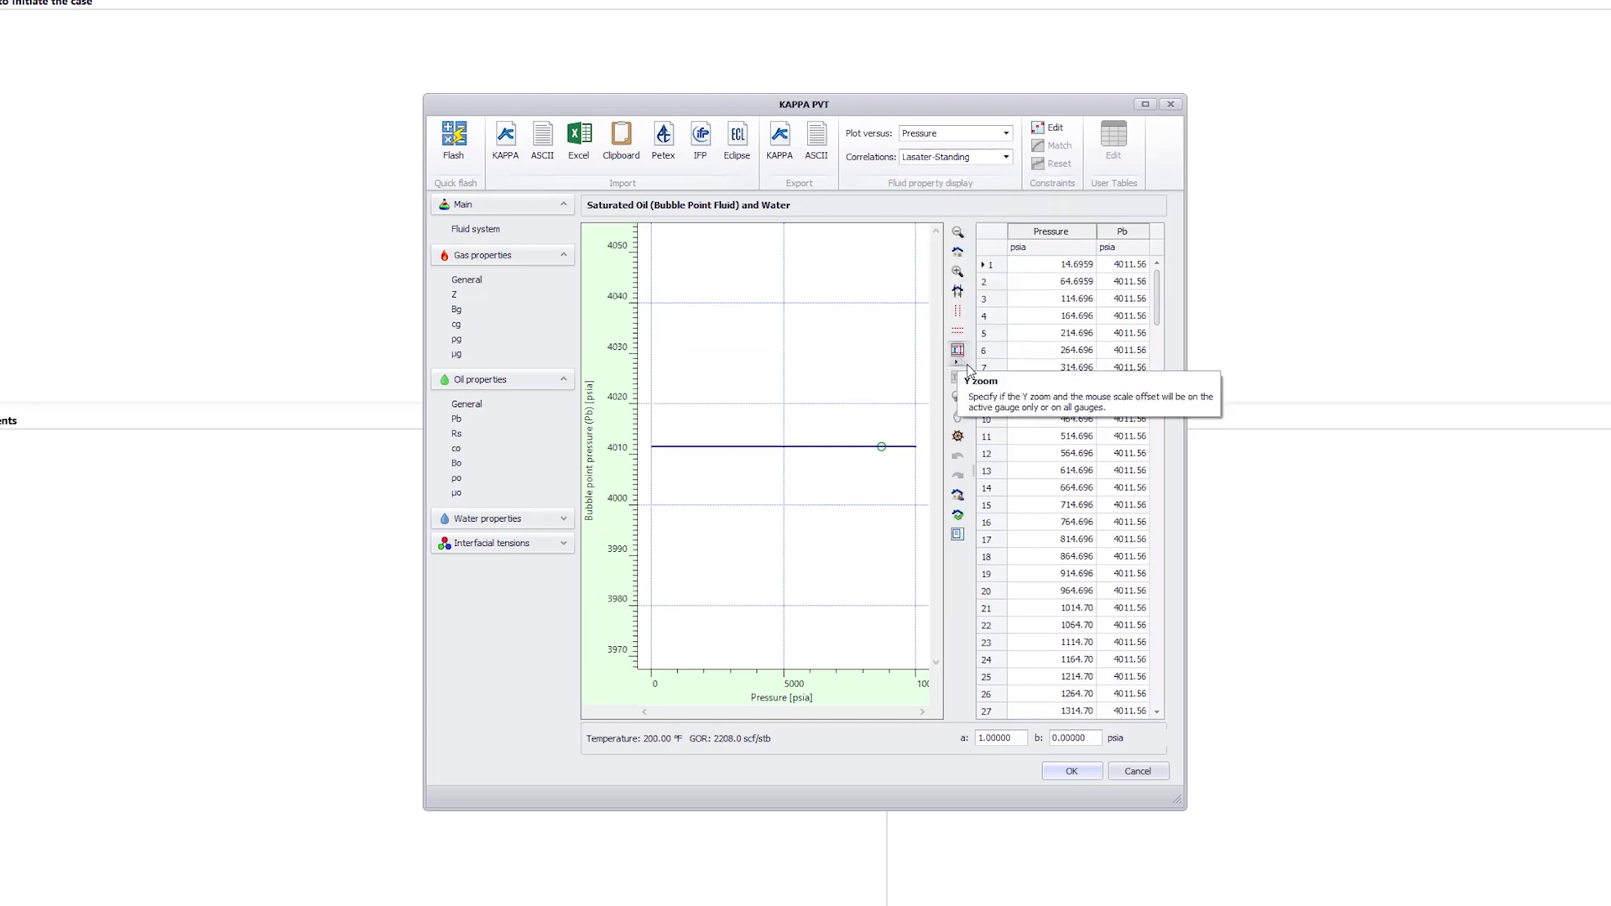
click(1116, 265)
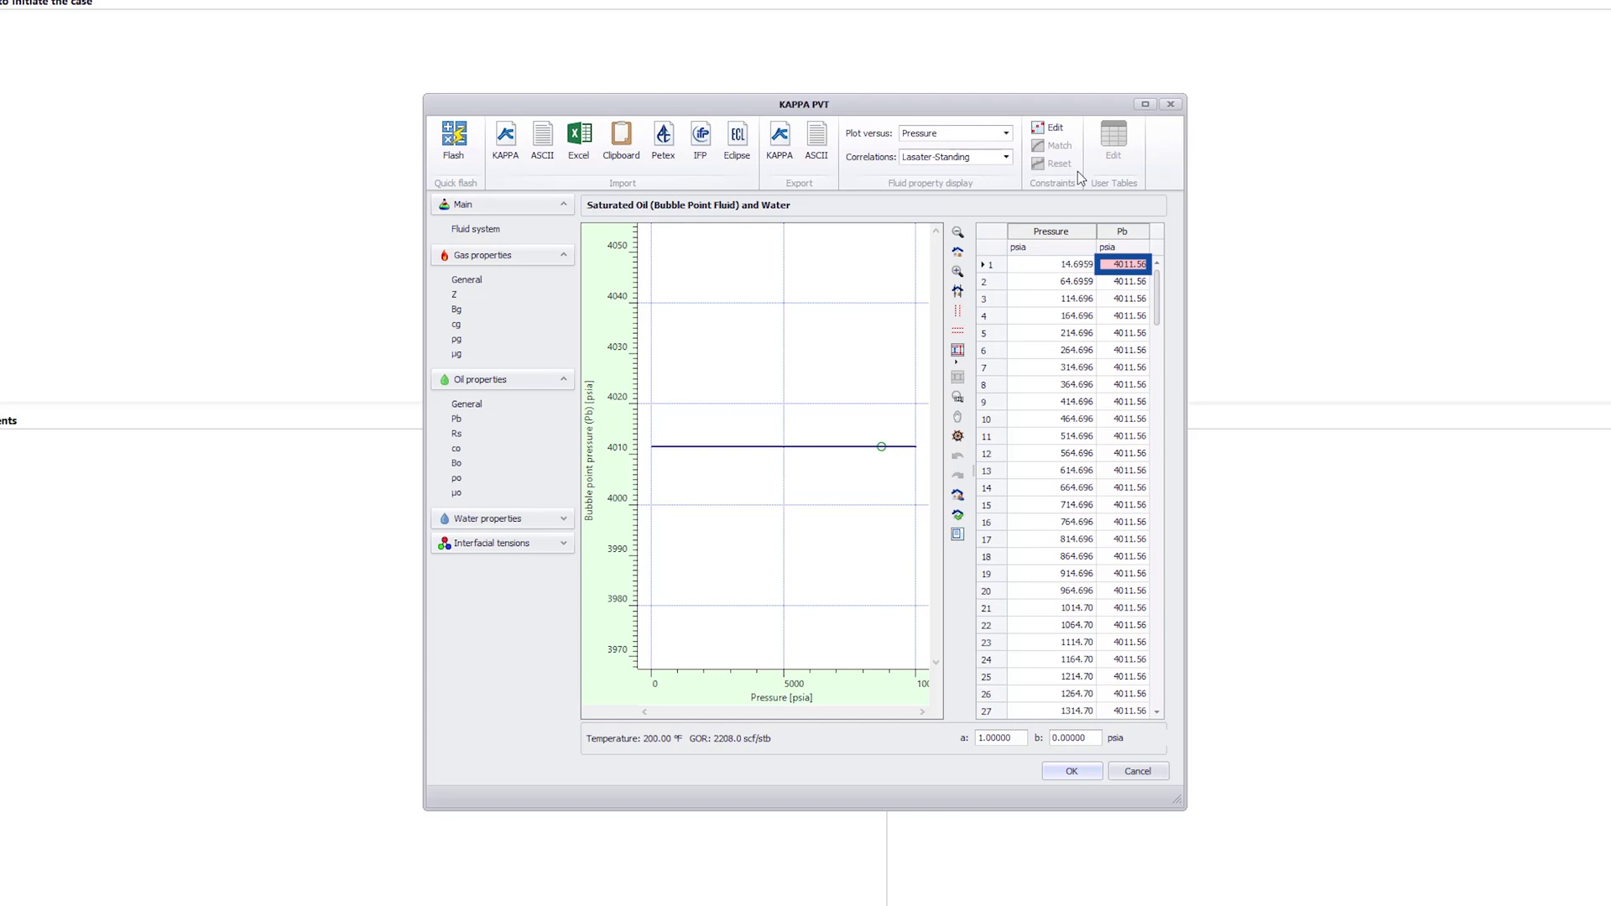
- Add a bubble-point constraint of Pb 4000 psia at 9000 psia and 200 °F
click(1050, 128)
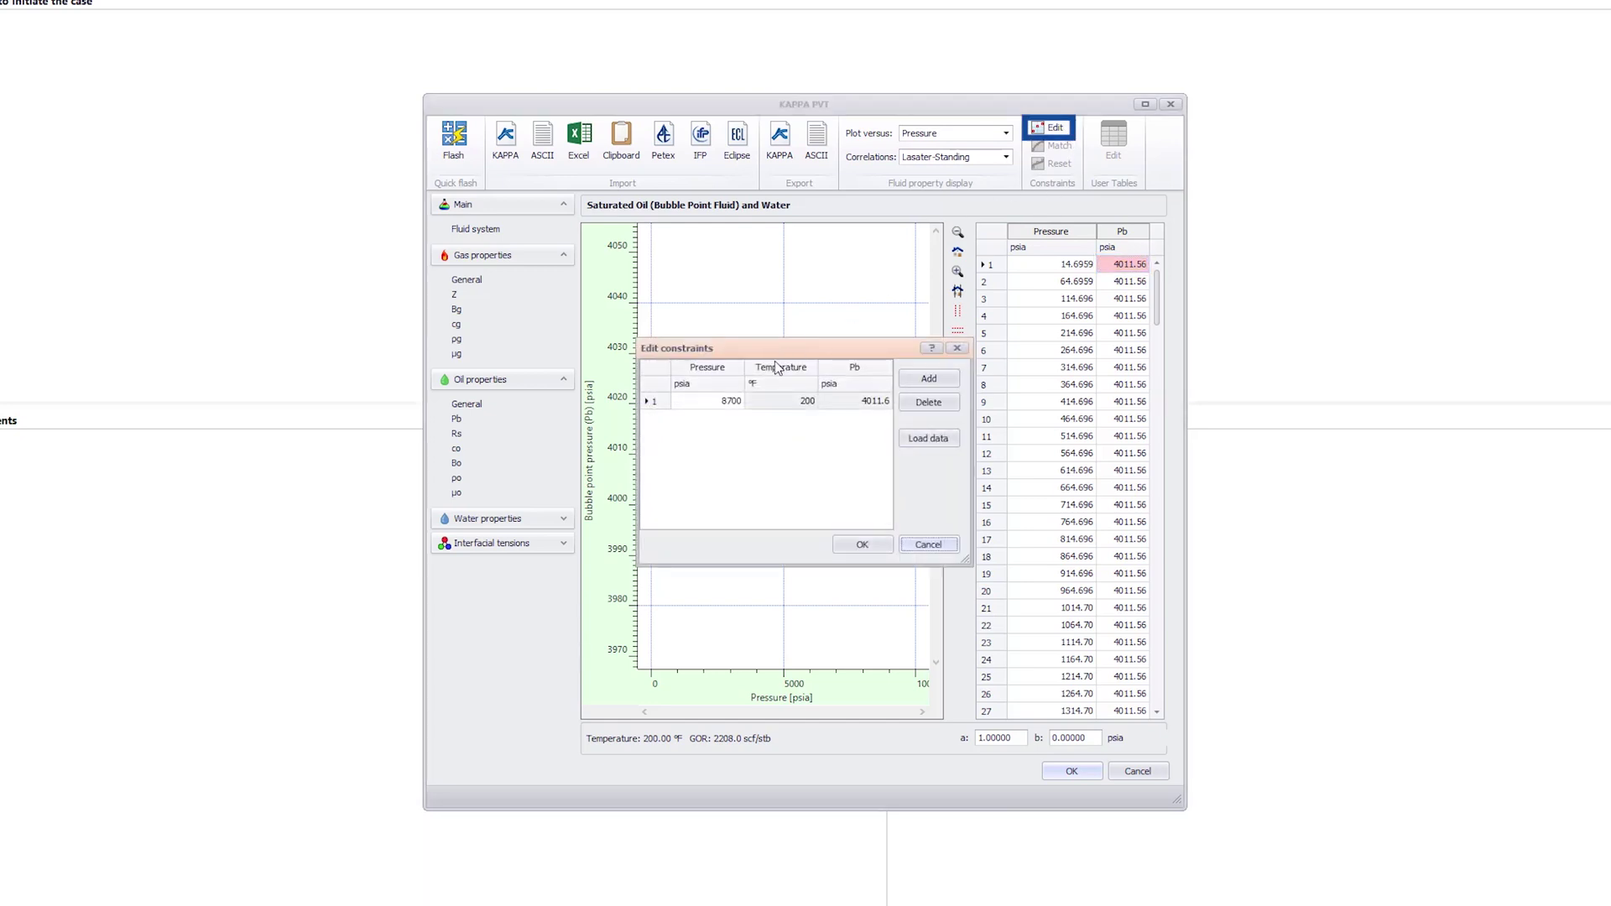
click(730, 401)
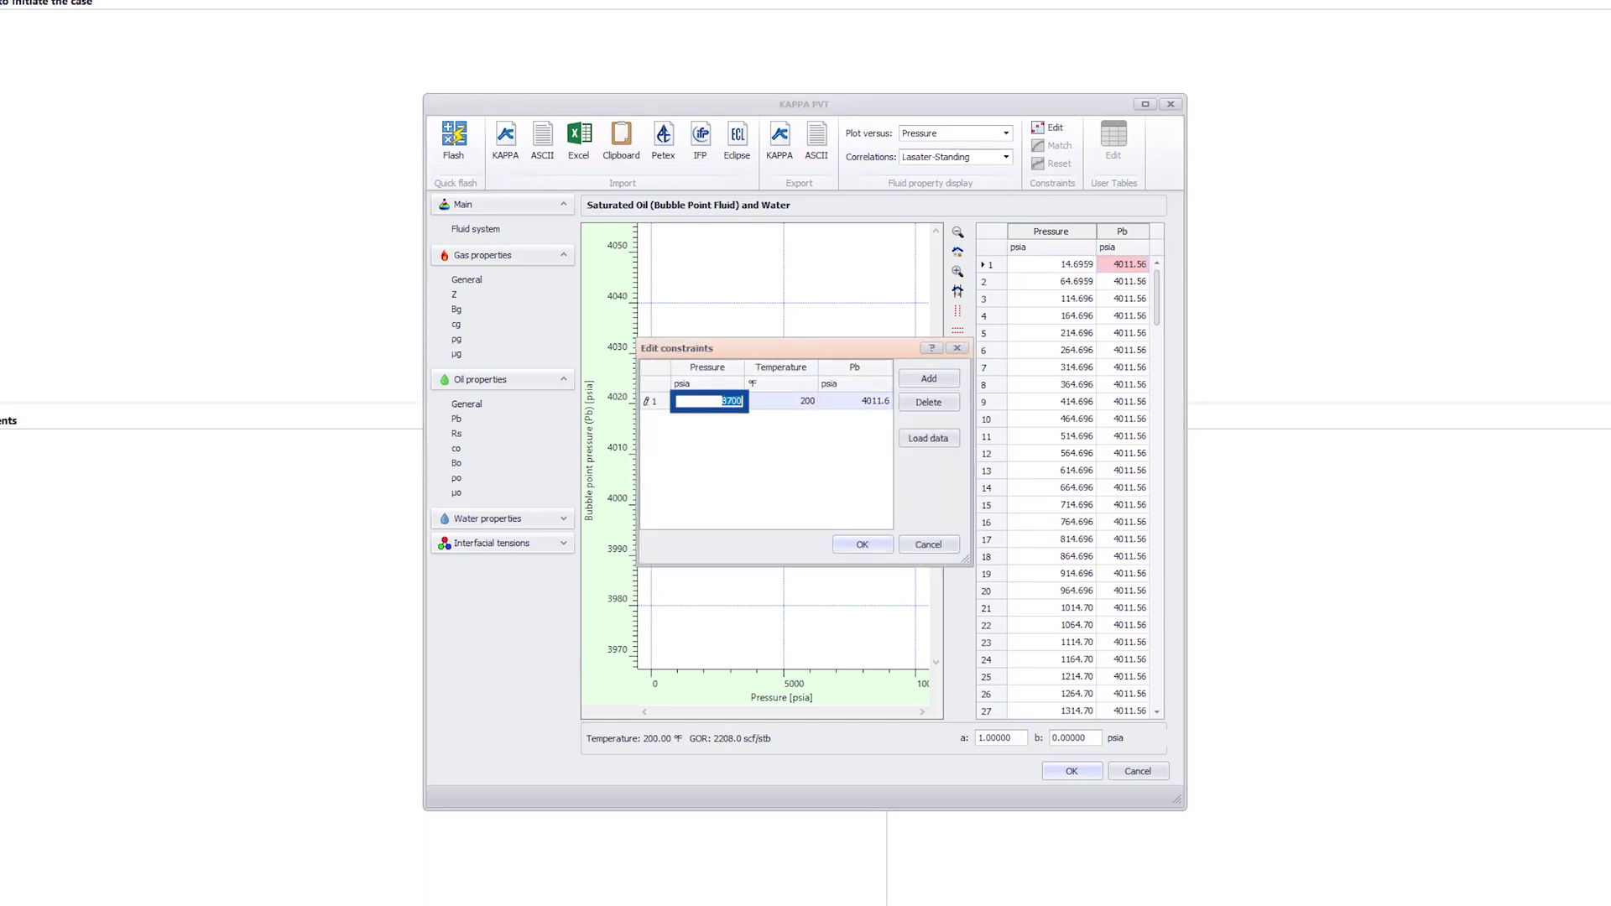
text(9000)
key(Tab)
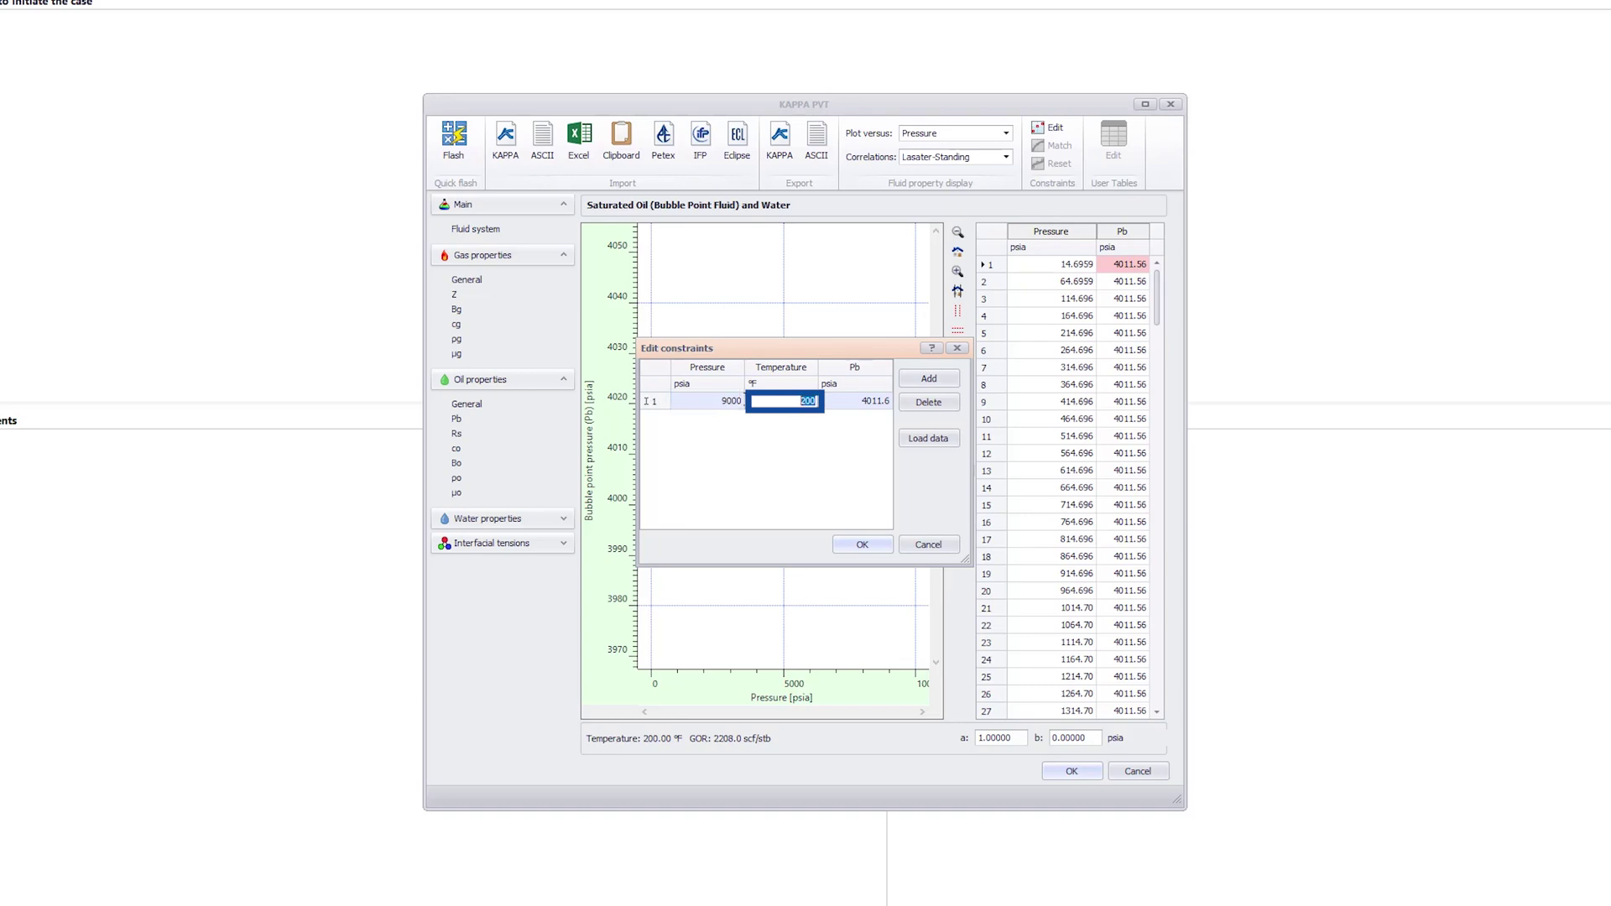
key(Tab)
text(4000)
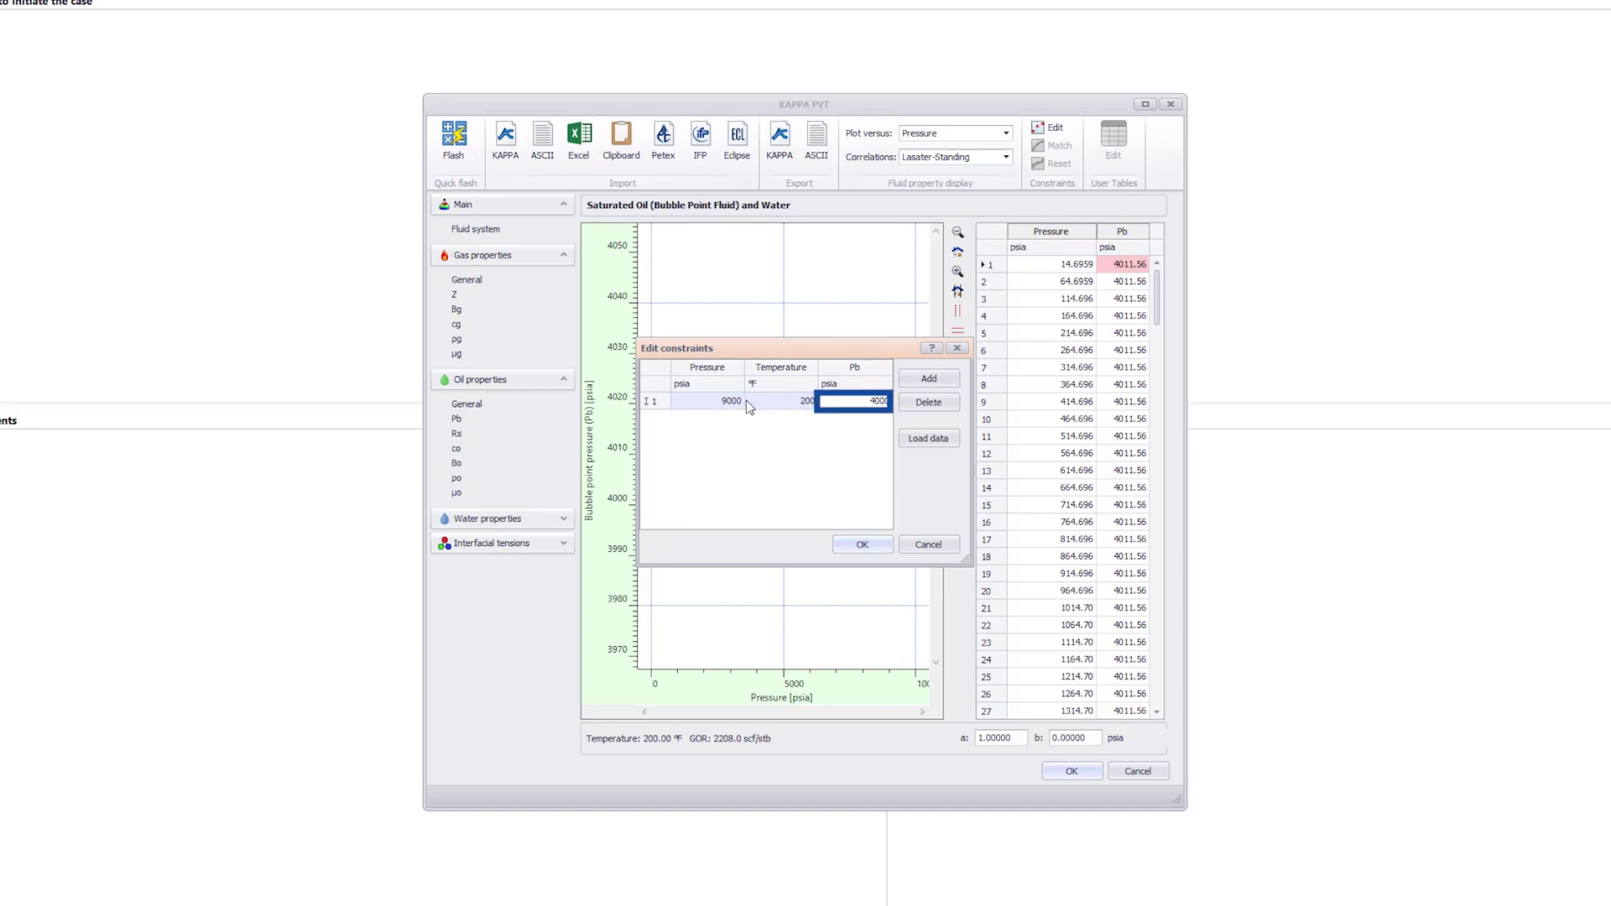
click(841, 546)
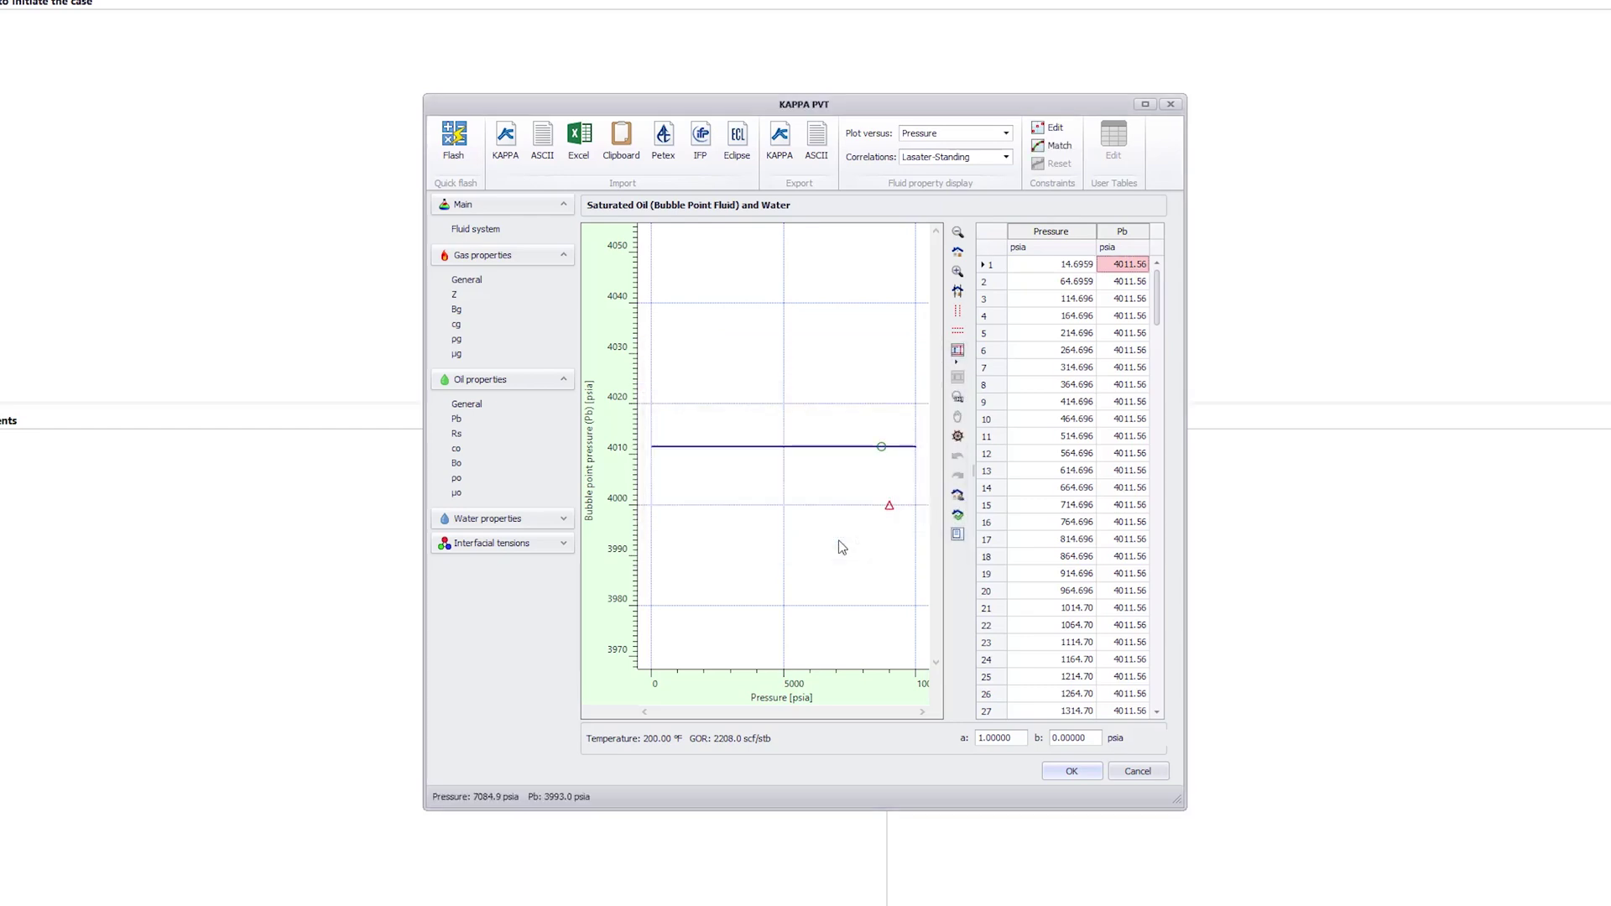
- Match the PVT and accept the 2208.8 scf/stb GOR, giving Pb 4012.32 psia
click(1060, 151)
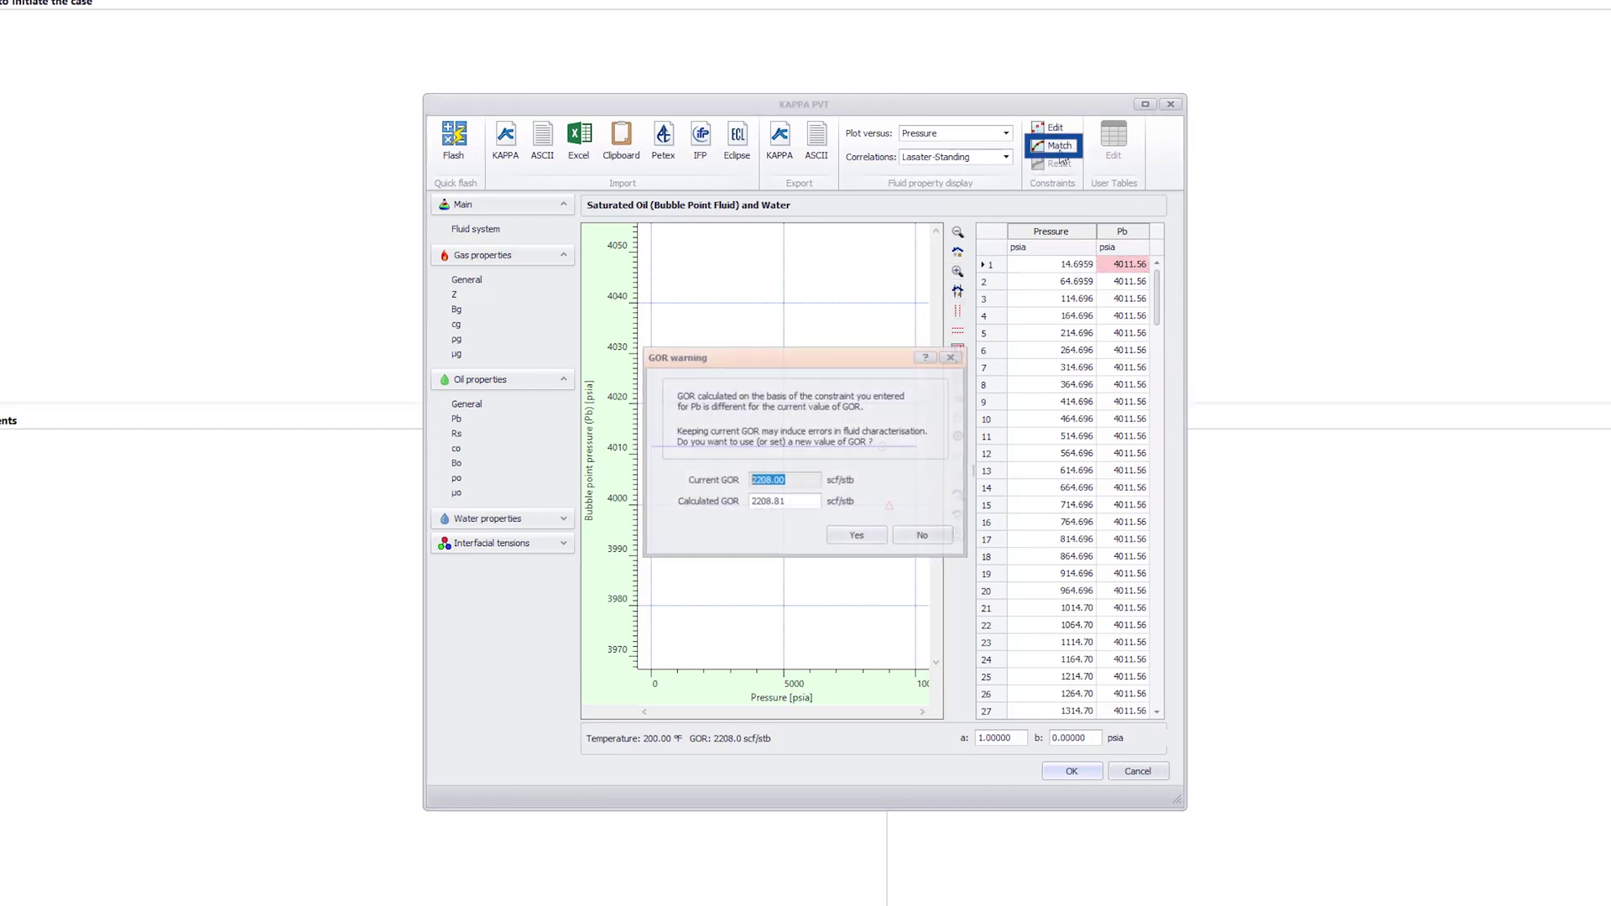
click(804, 482)
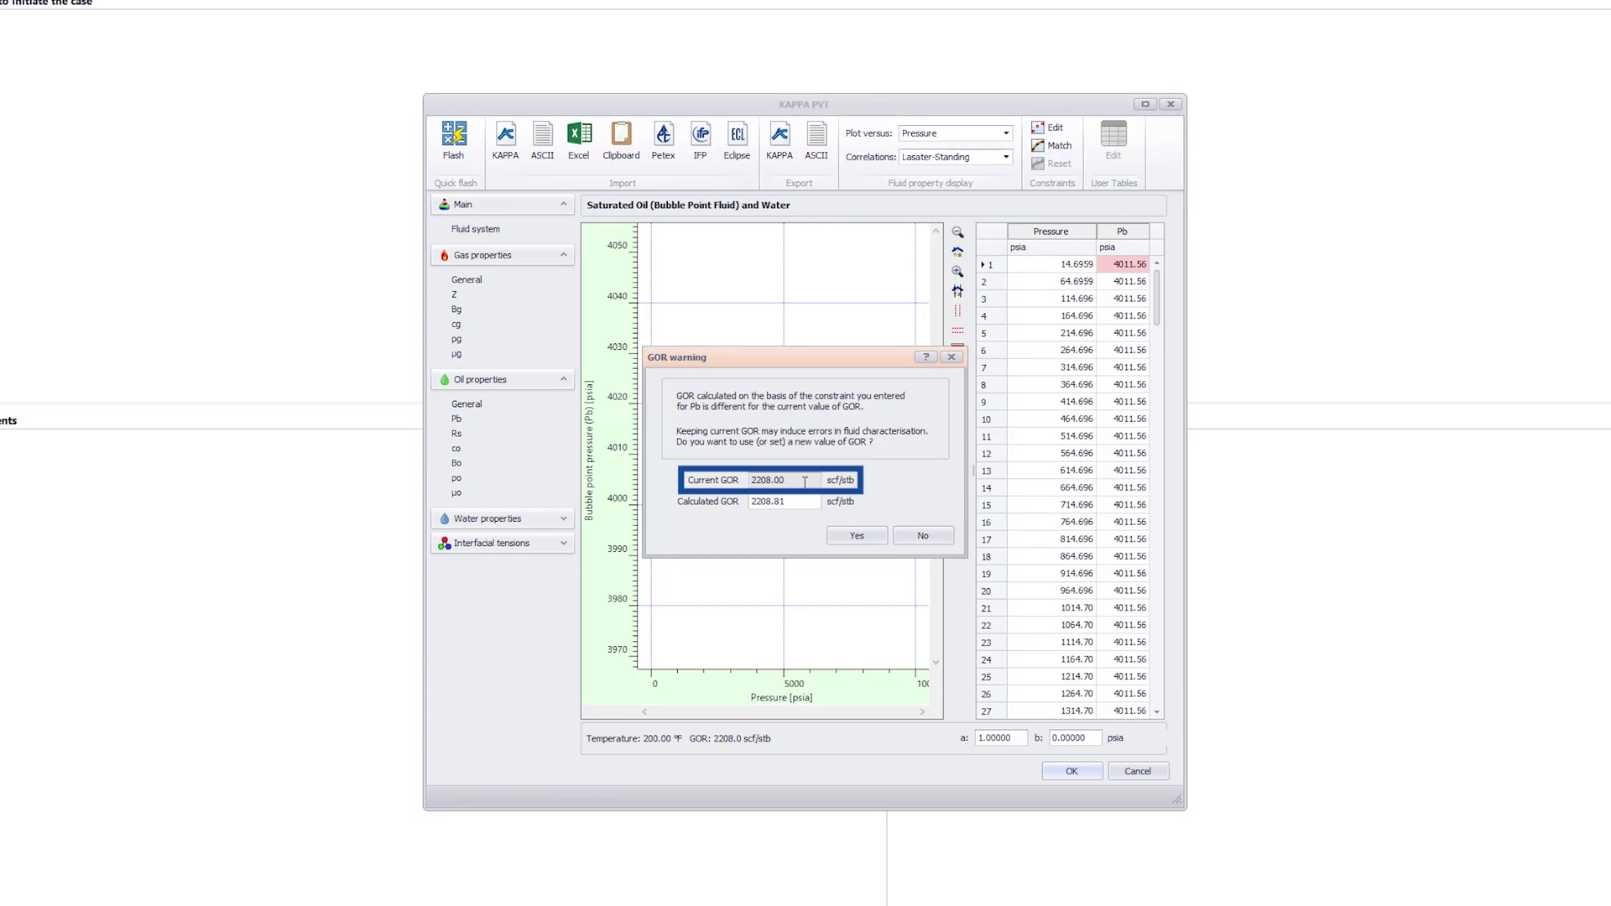
click(864, 537)
click(1120, 265)
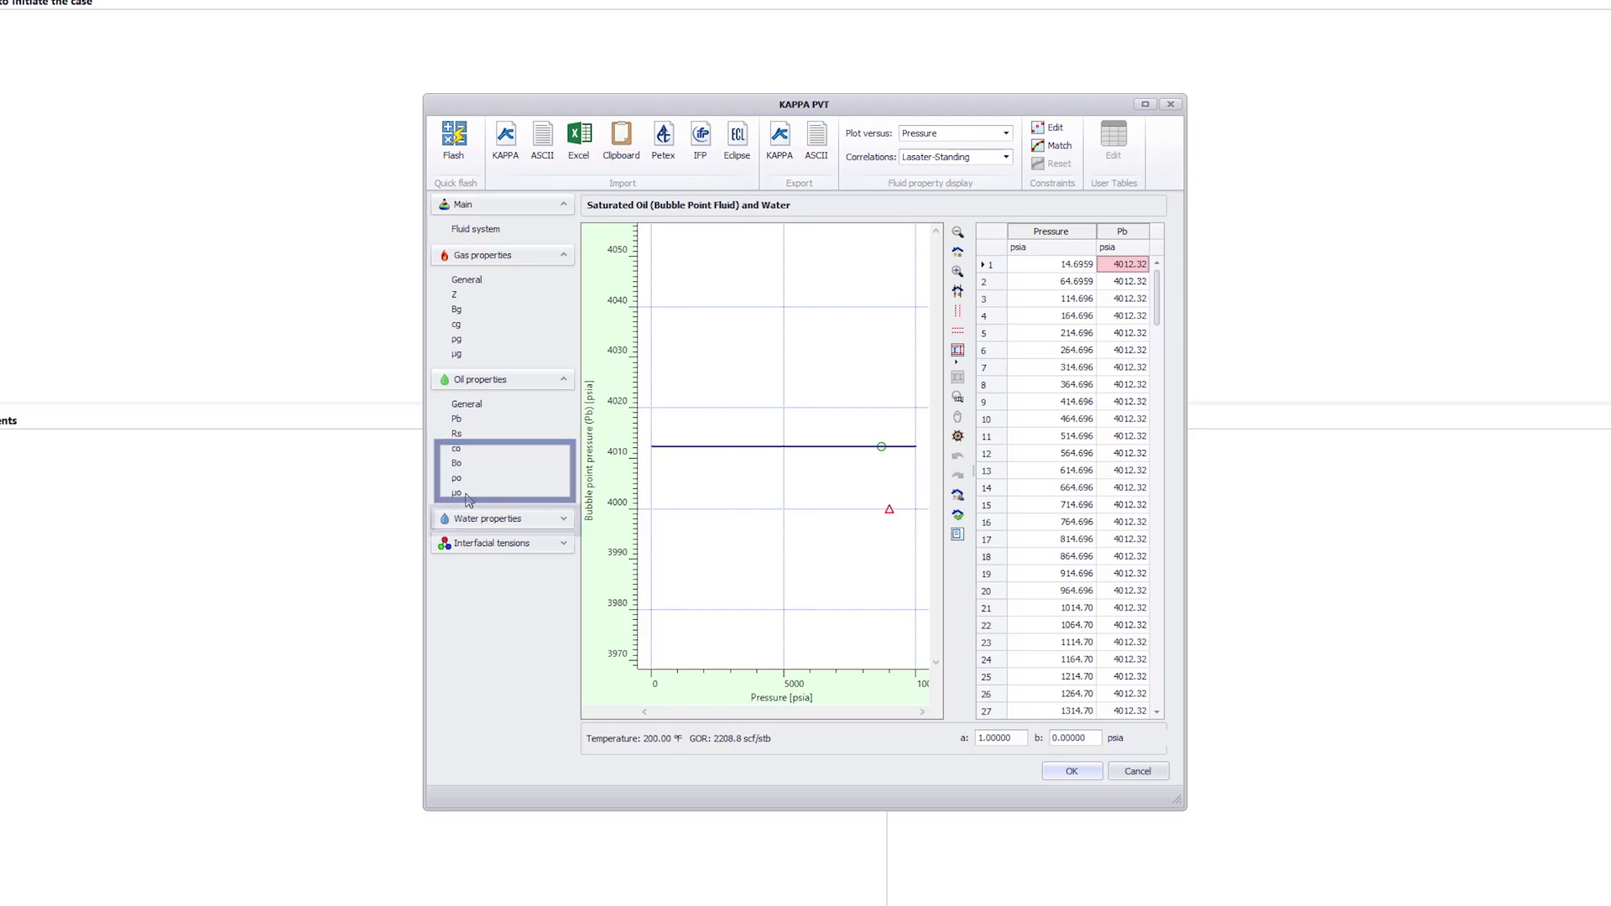
- Compute water properties from a NaCl salinity of 21000 ppm
click(564, 521)
click(468, 545)
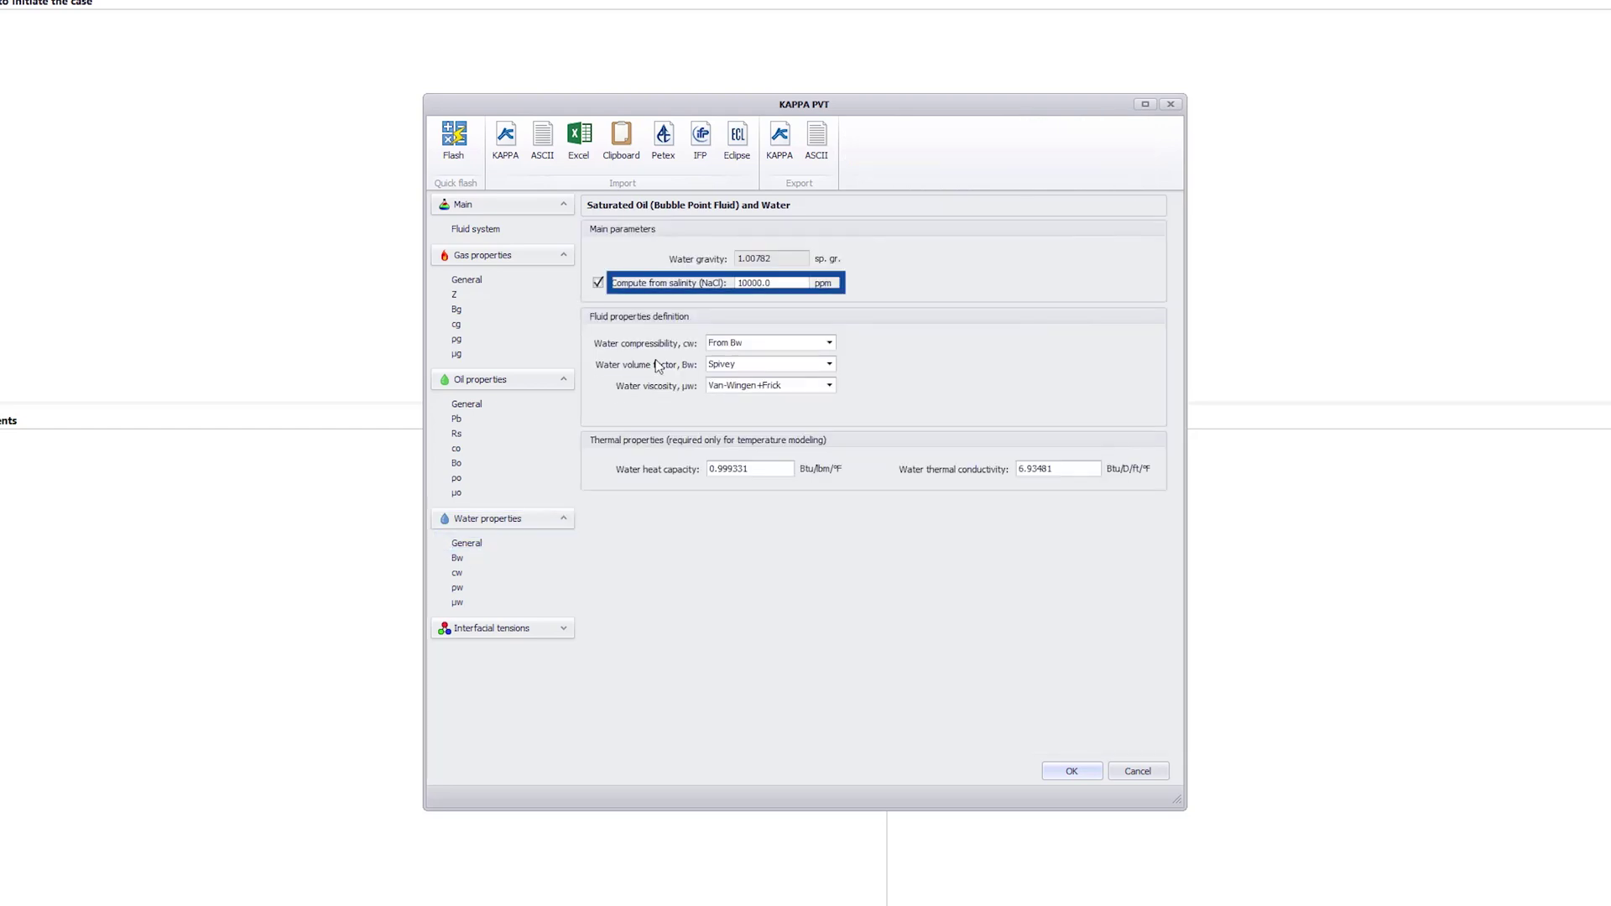
drag(776, 284, 737, 286)
text(21000)
key(Tab)
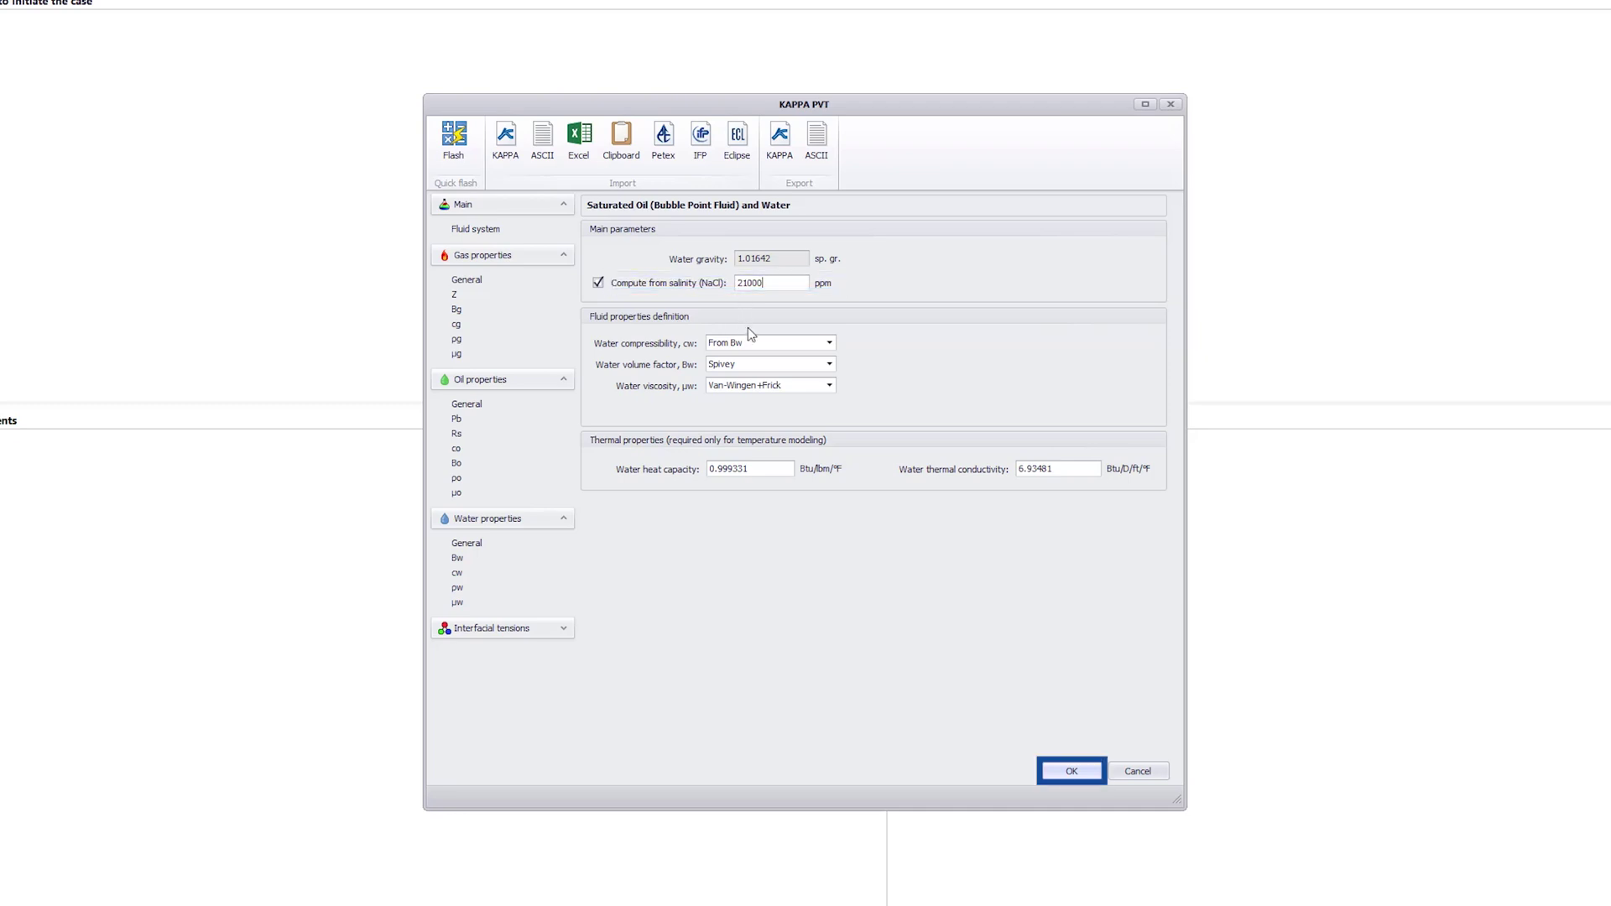
- Close the PVT dialog and set water-oil relperms: Swr 0.05, Sorw 0.04, Krow 2.54, Krwo 3.25
click(1071, 772)
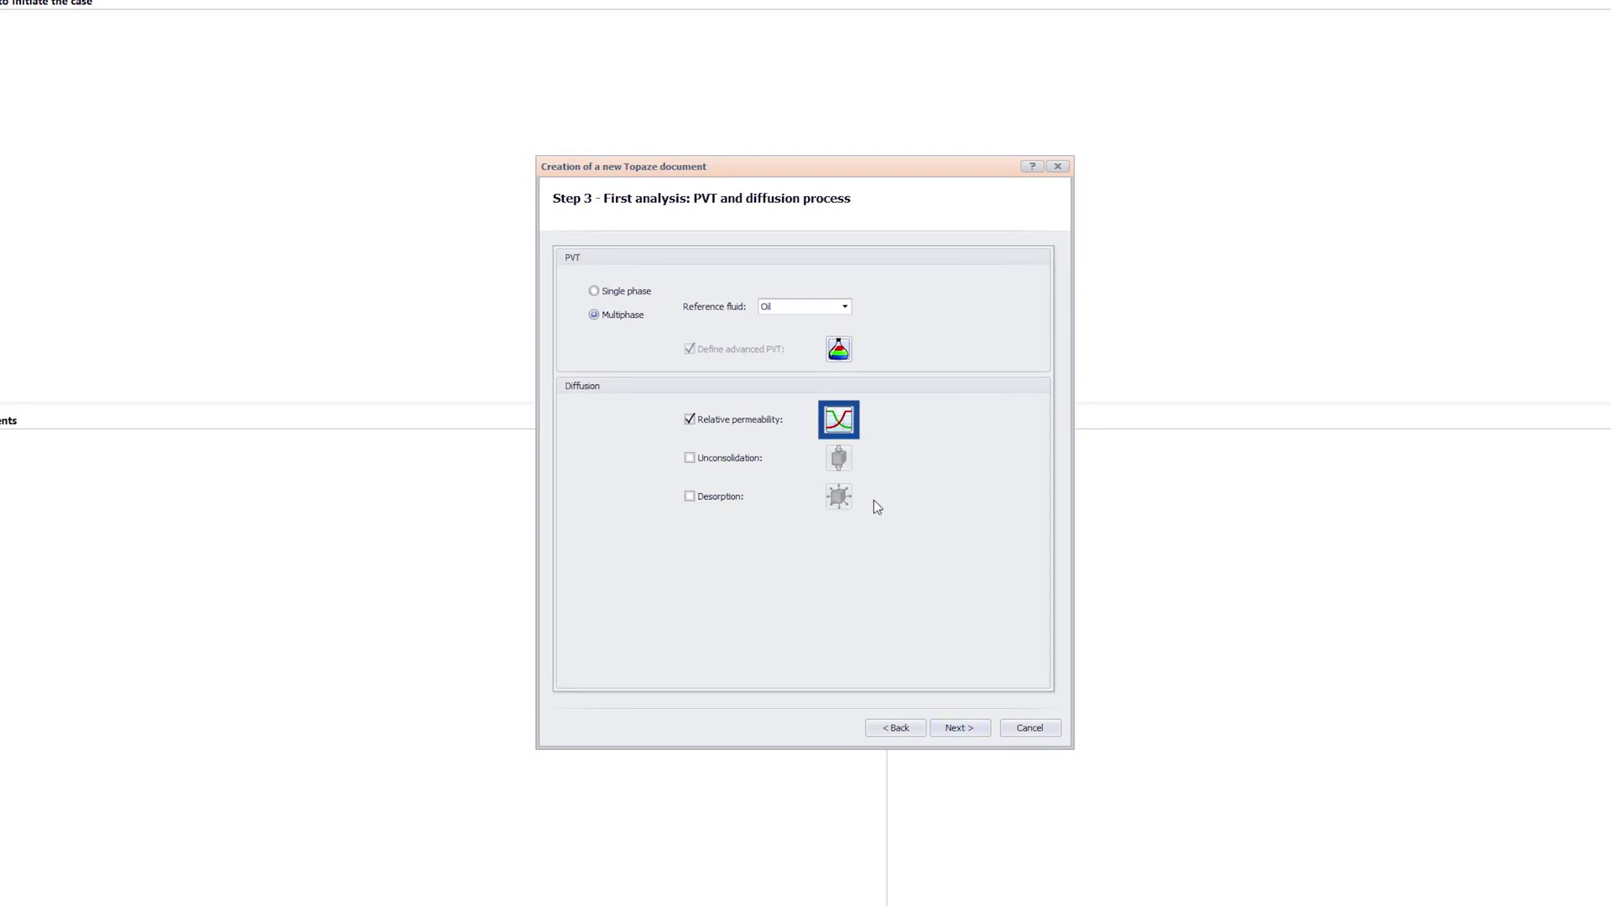
click(837, 422)
click(545, 250)
key(BackSpace)
text(05)
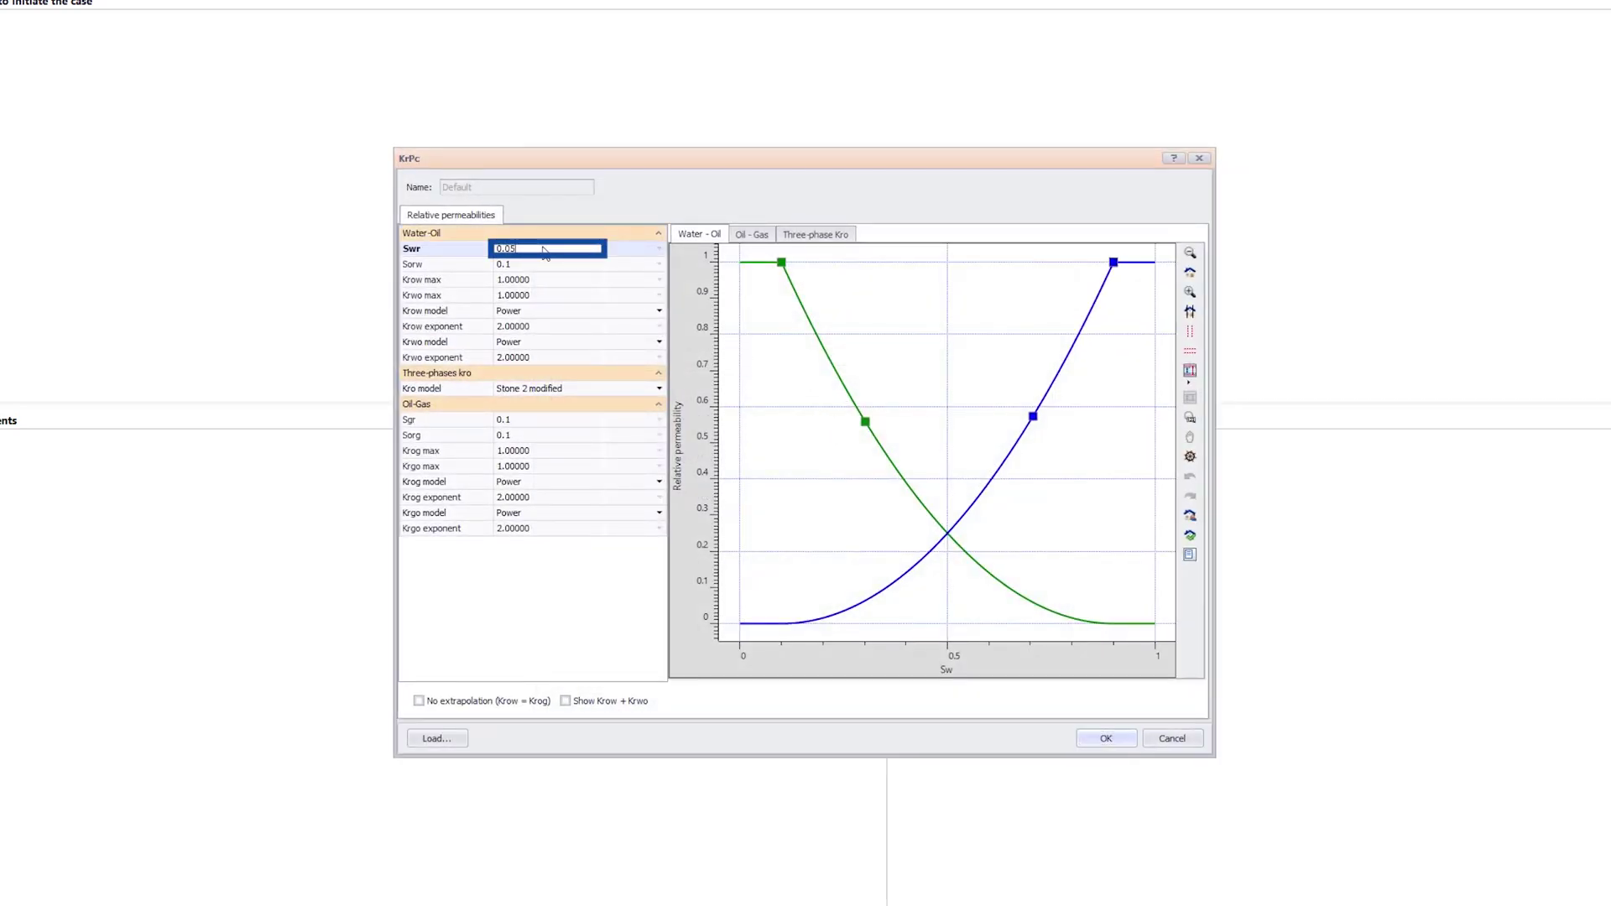
key(Tab)
text(0.0)
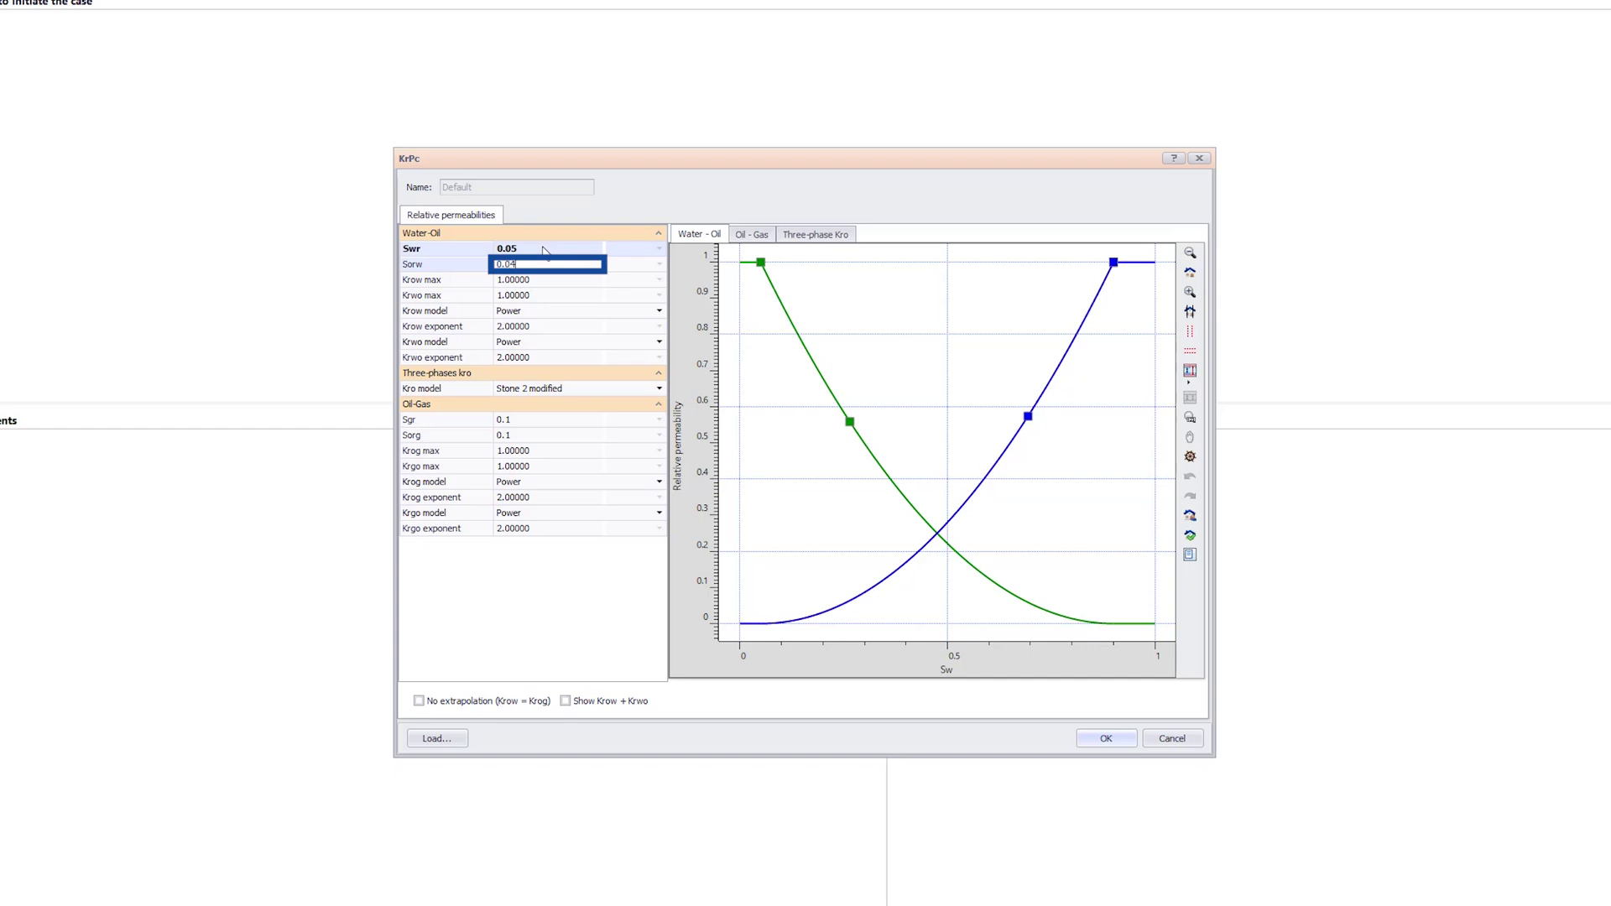
click(530, 327)
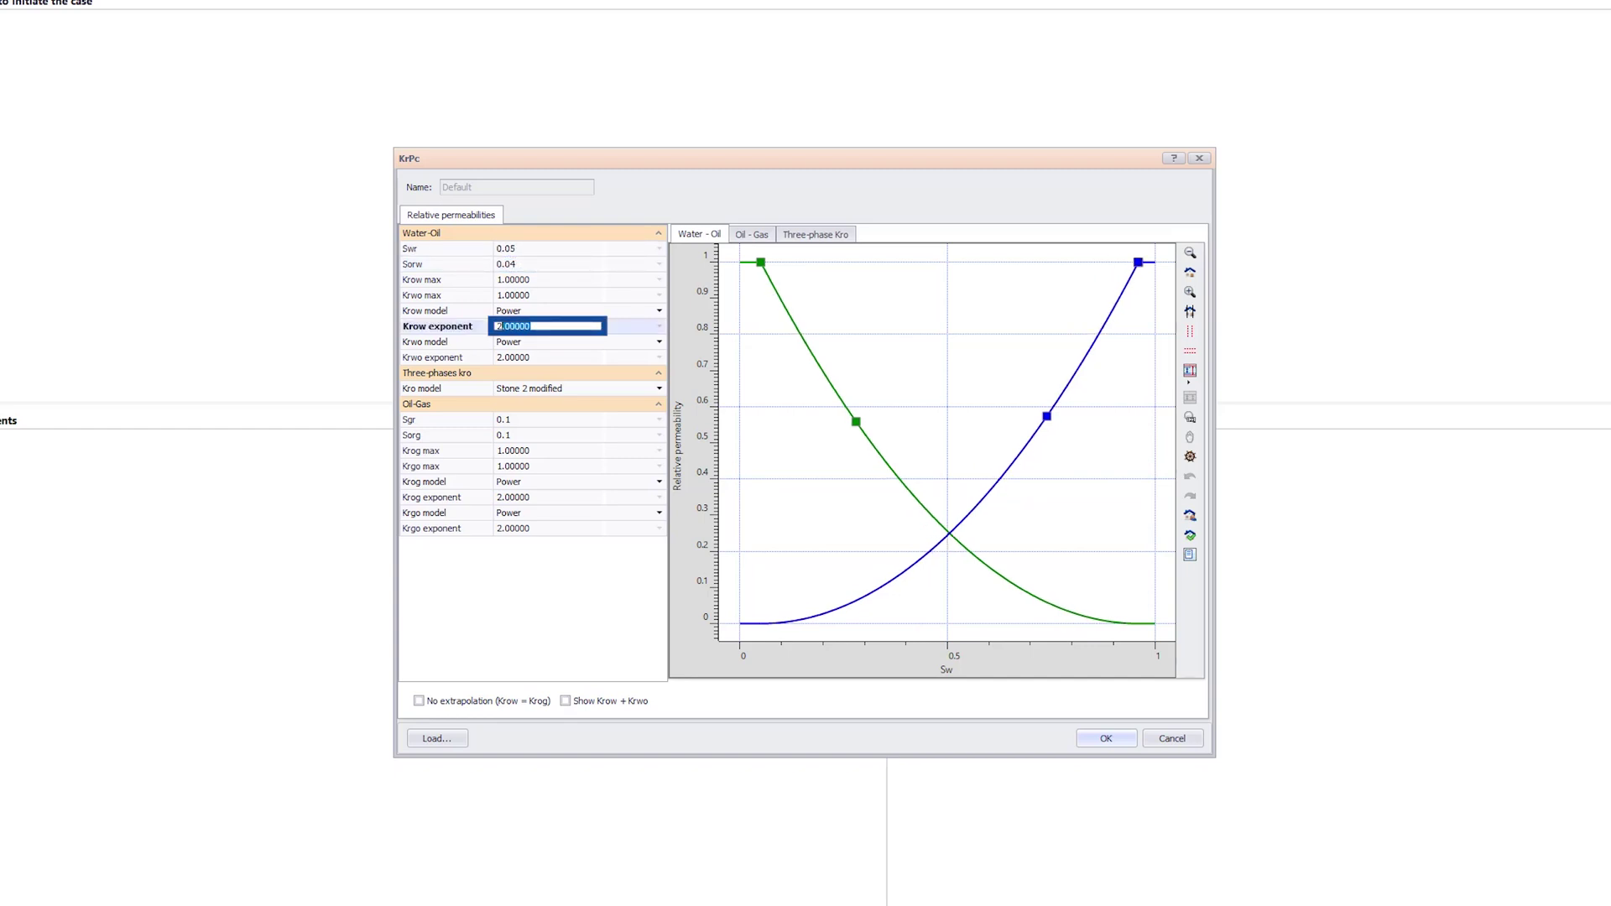
text(2.54)
click(496, 359)
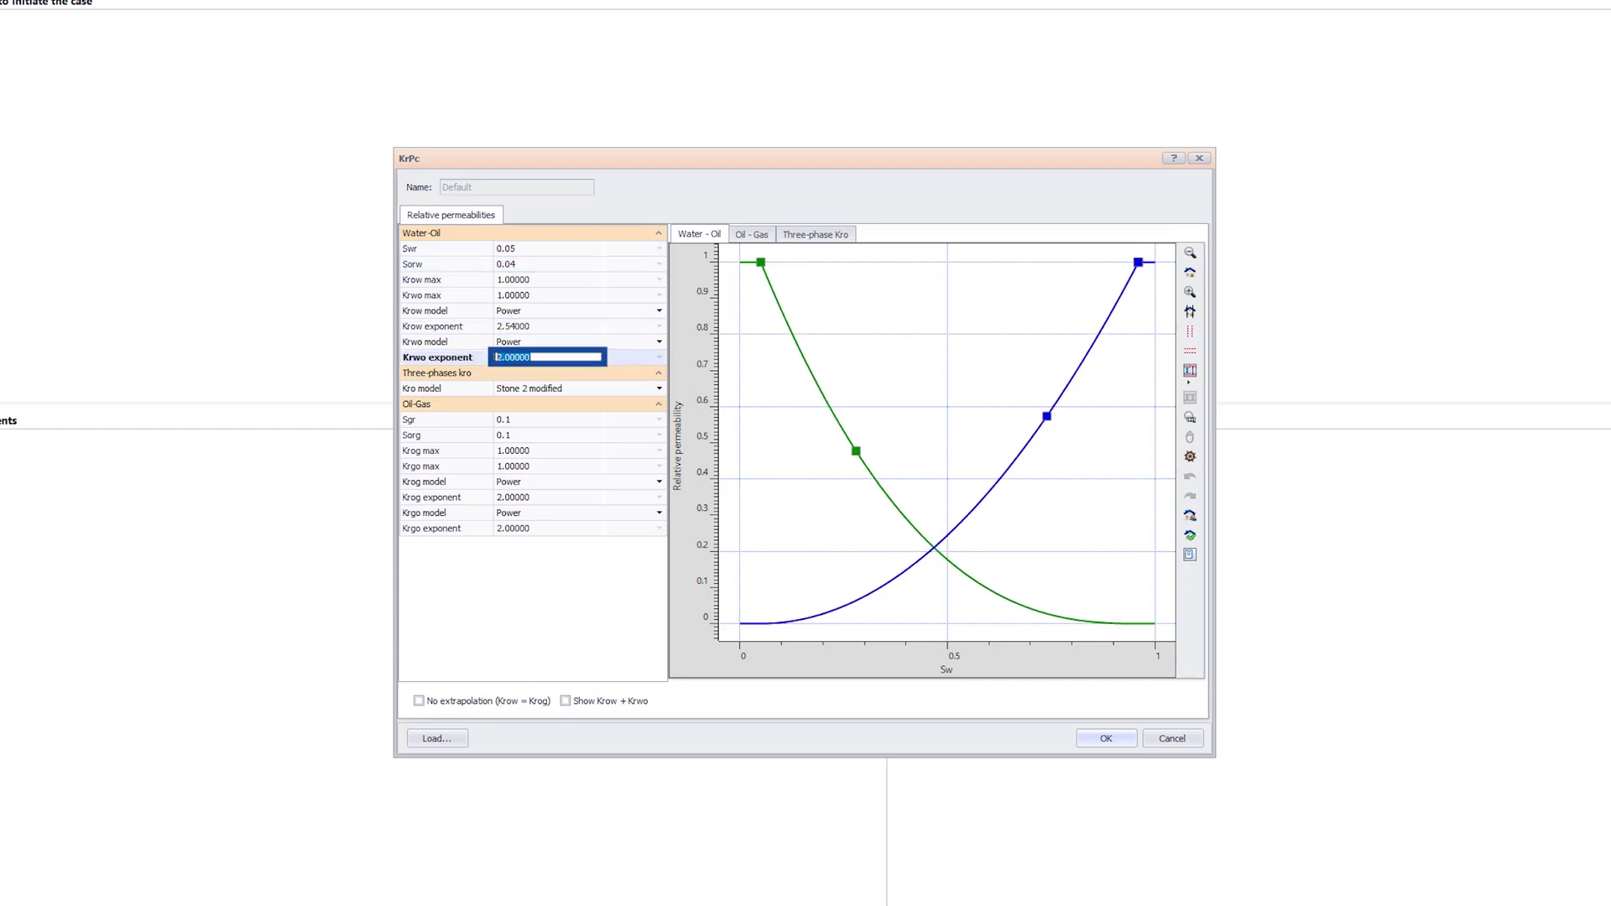
text(3.25)
- Set gas-oil relperms Sgr 0.09, Sorg 0.12, Krog 3.8, Krgo 1.54, keeping Stone 2 modified
click(531, 419)
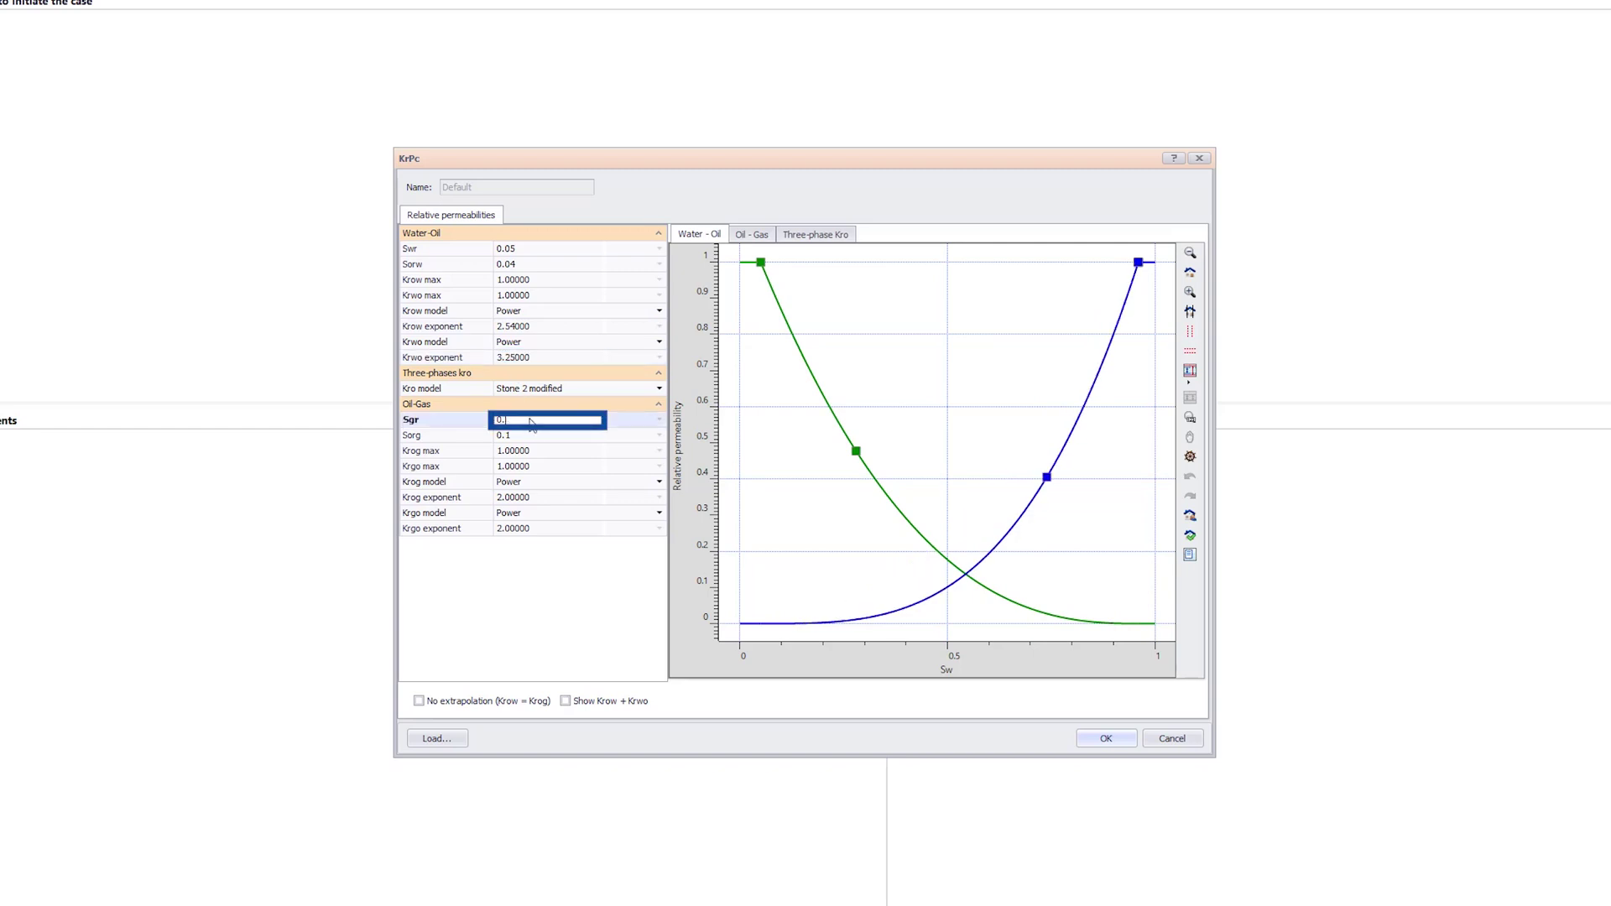
text(0.09)
key(Tab)
text(0.12)
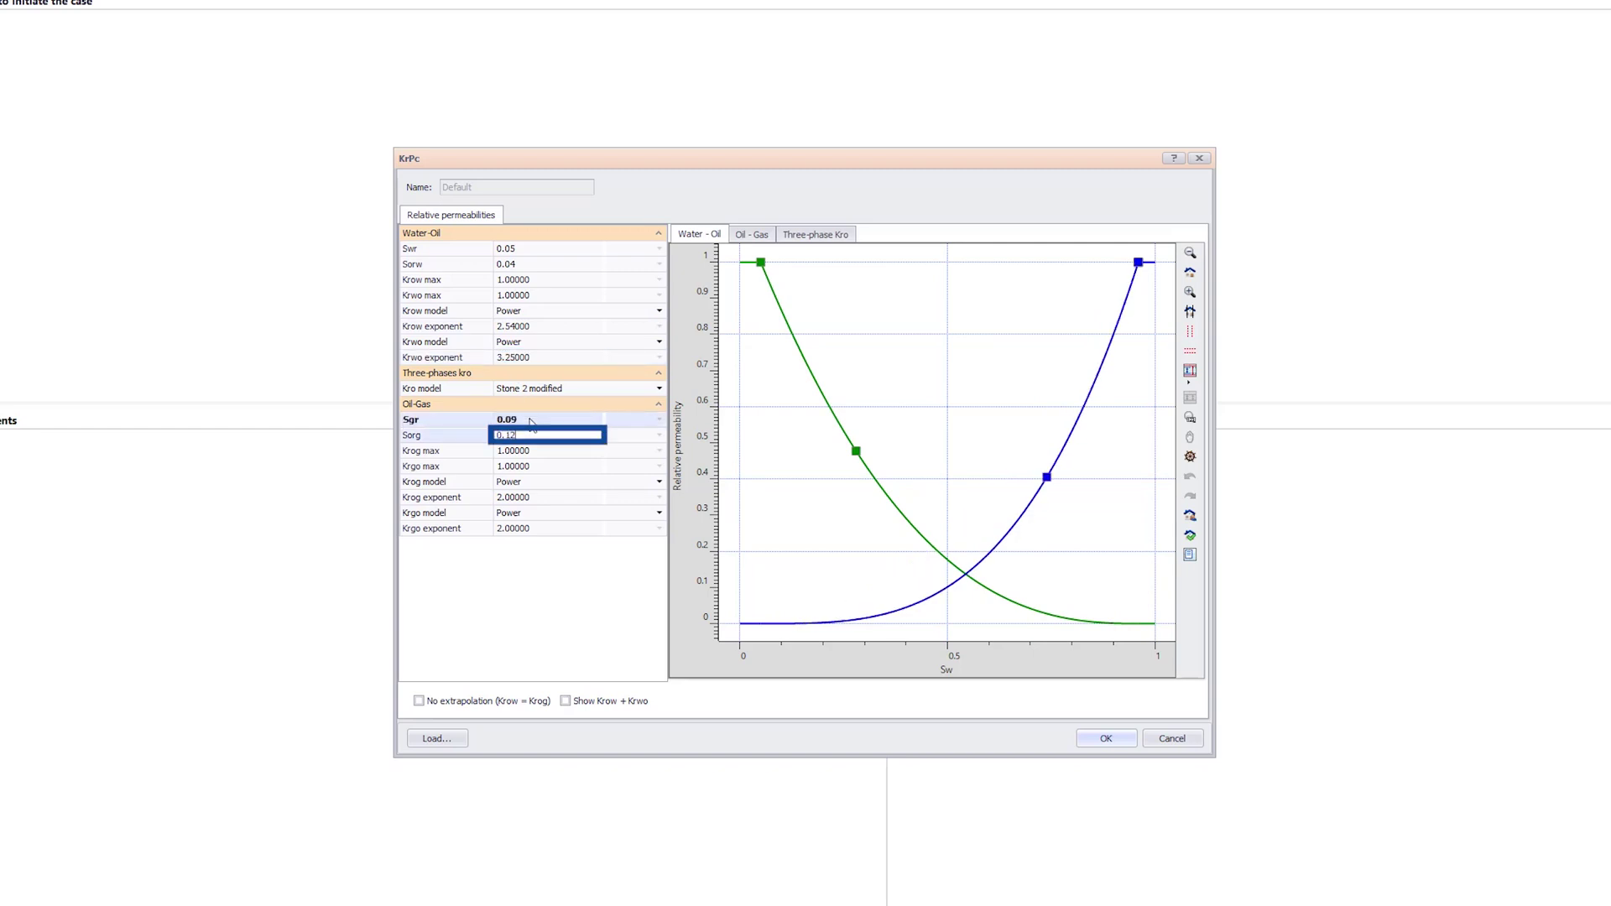
click(537, 497)
text(3.8)
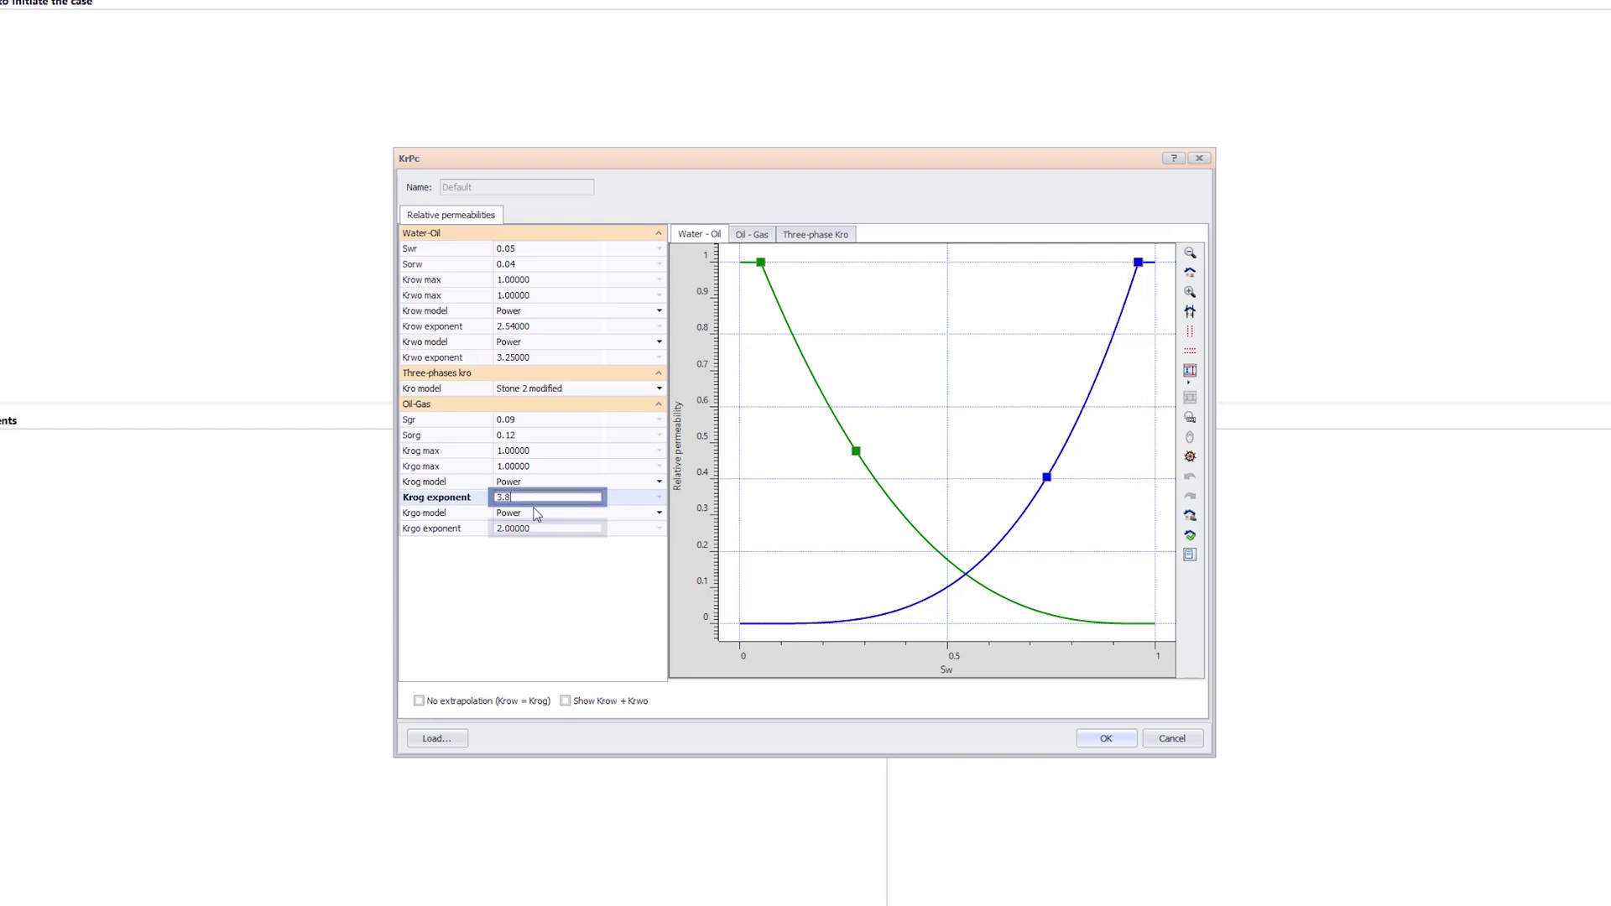
click(499, 528)
text(1.54)
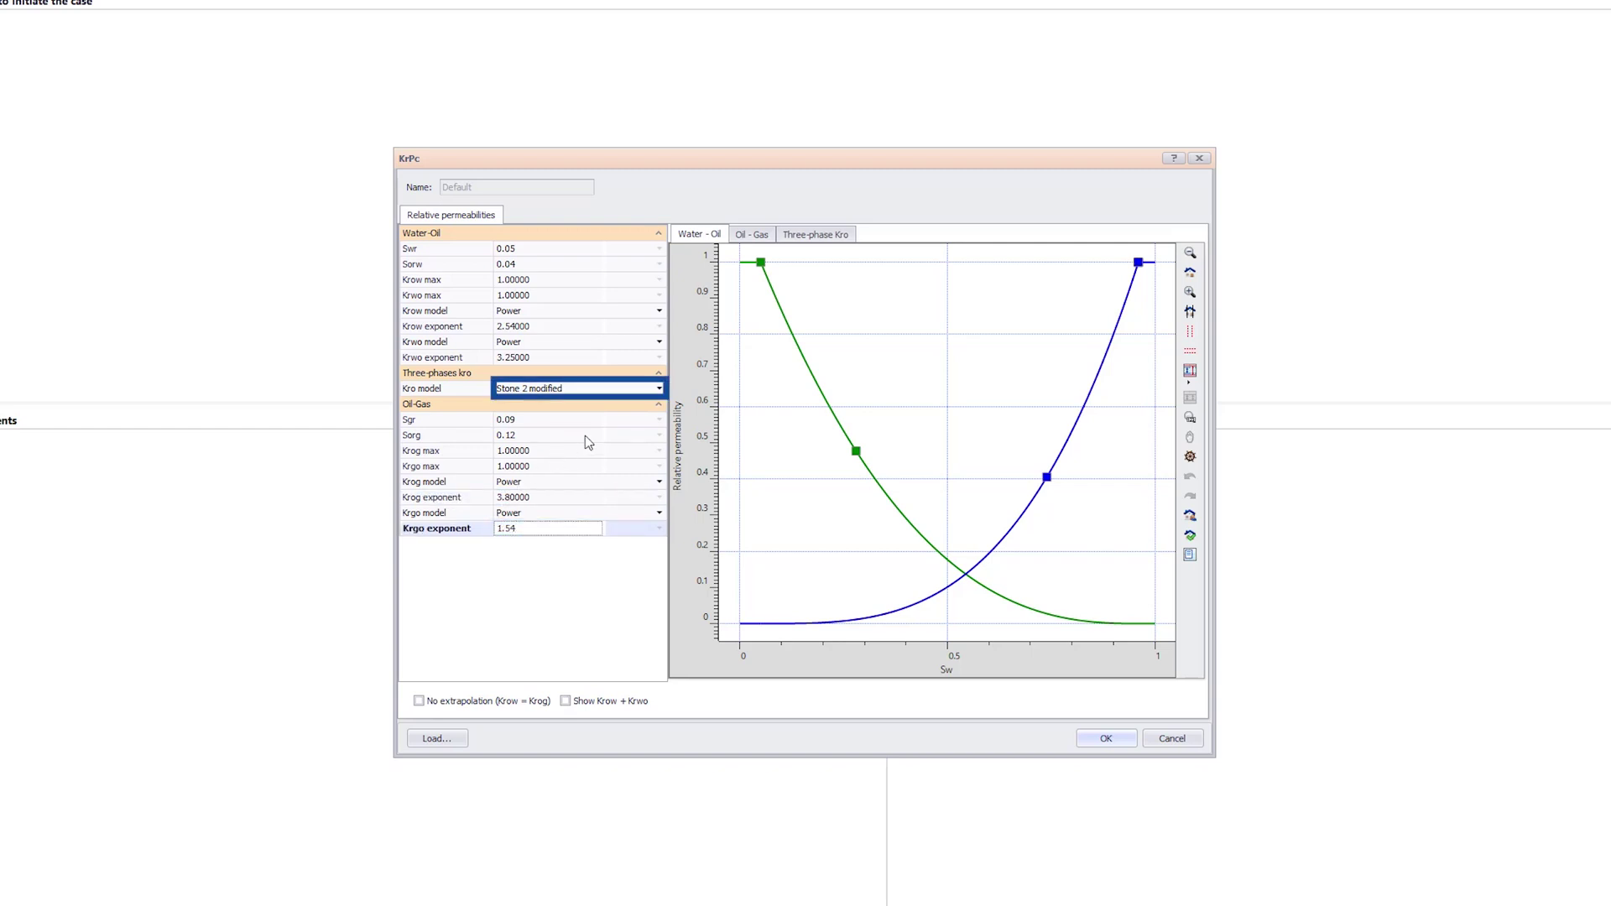
click(658, 388)
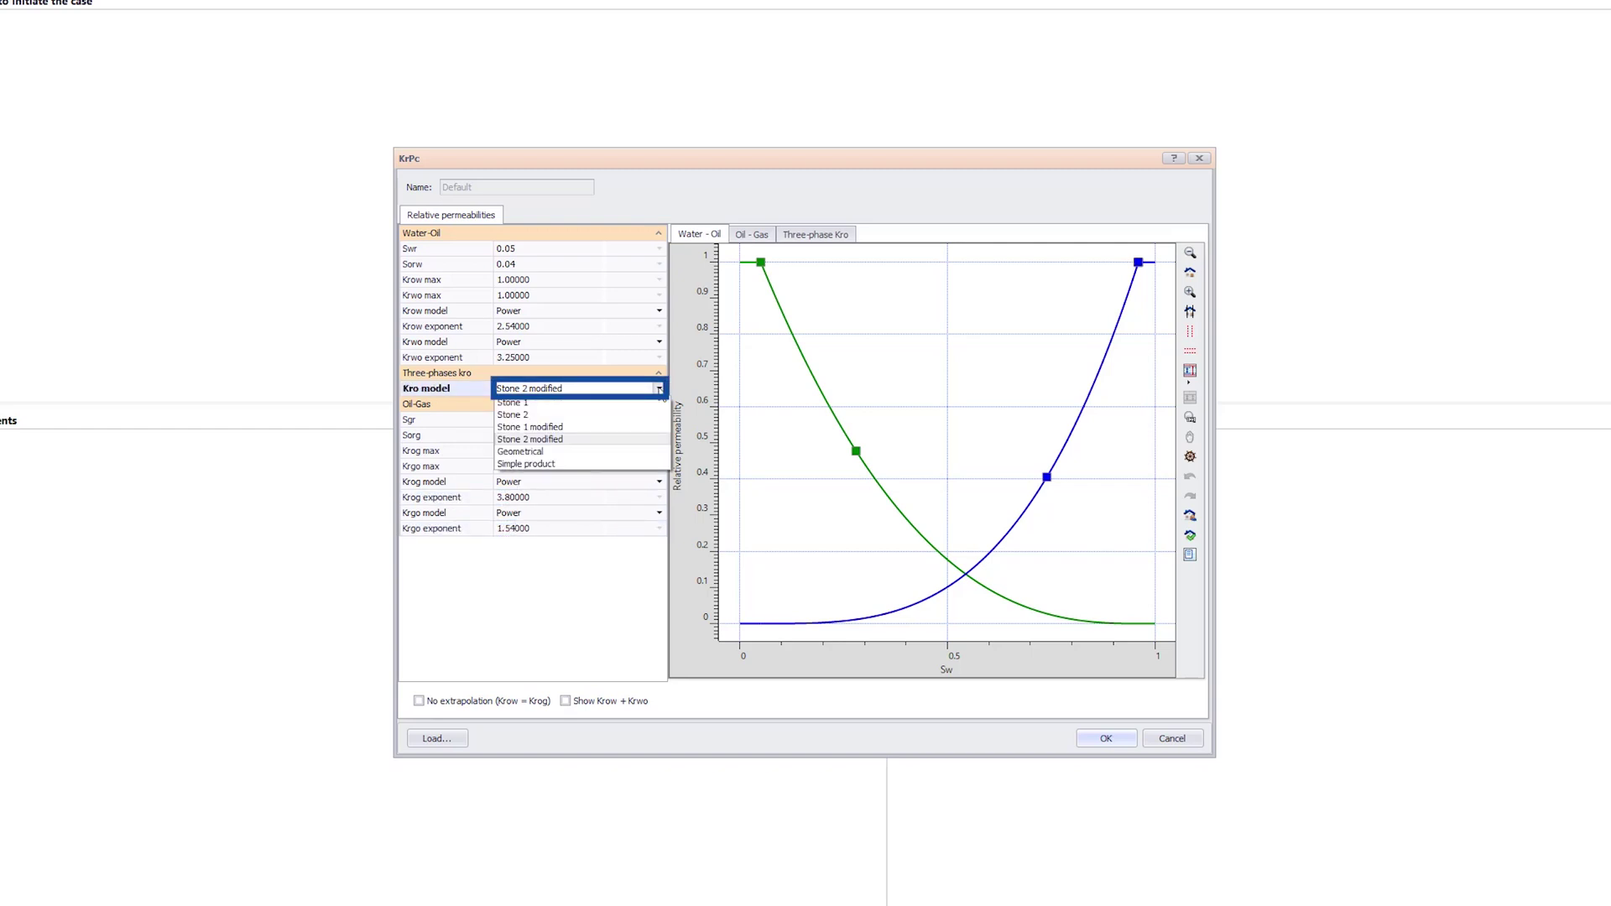
click(661, 393)
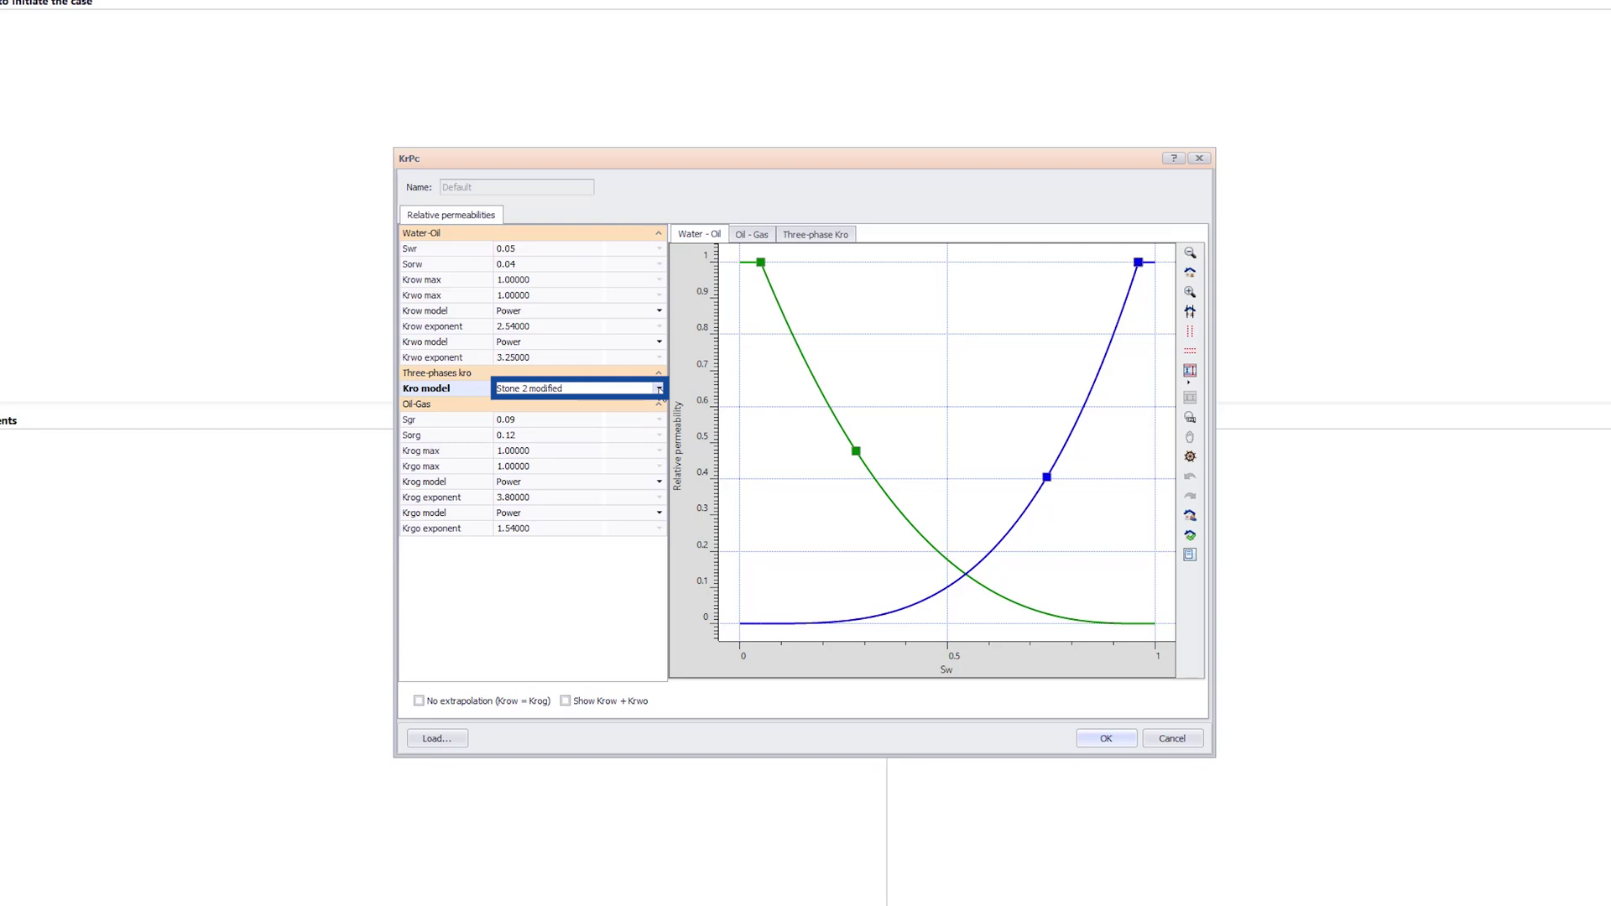
- Confirm relative permeabilities and accept default analytical and numerical parameters through to Step 6
click(1099, 739)
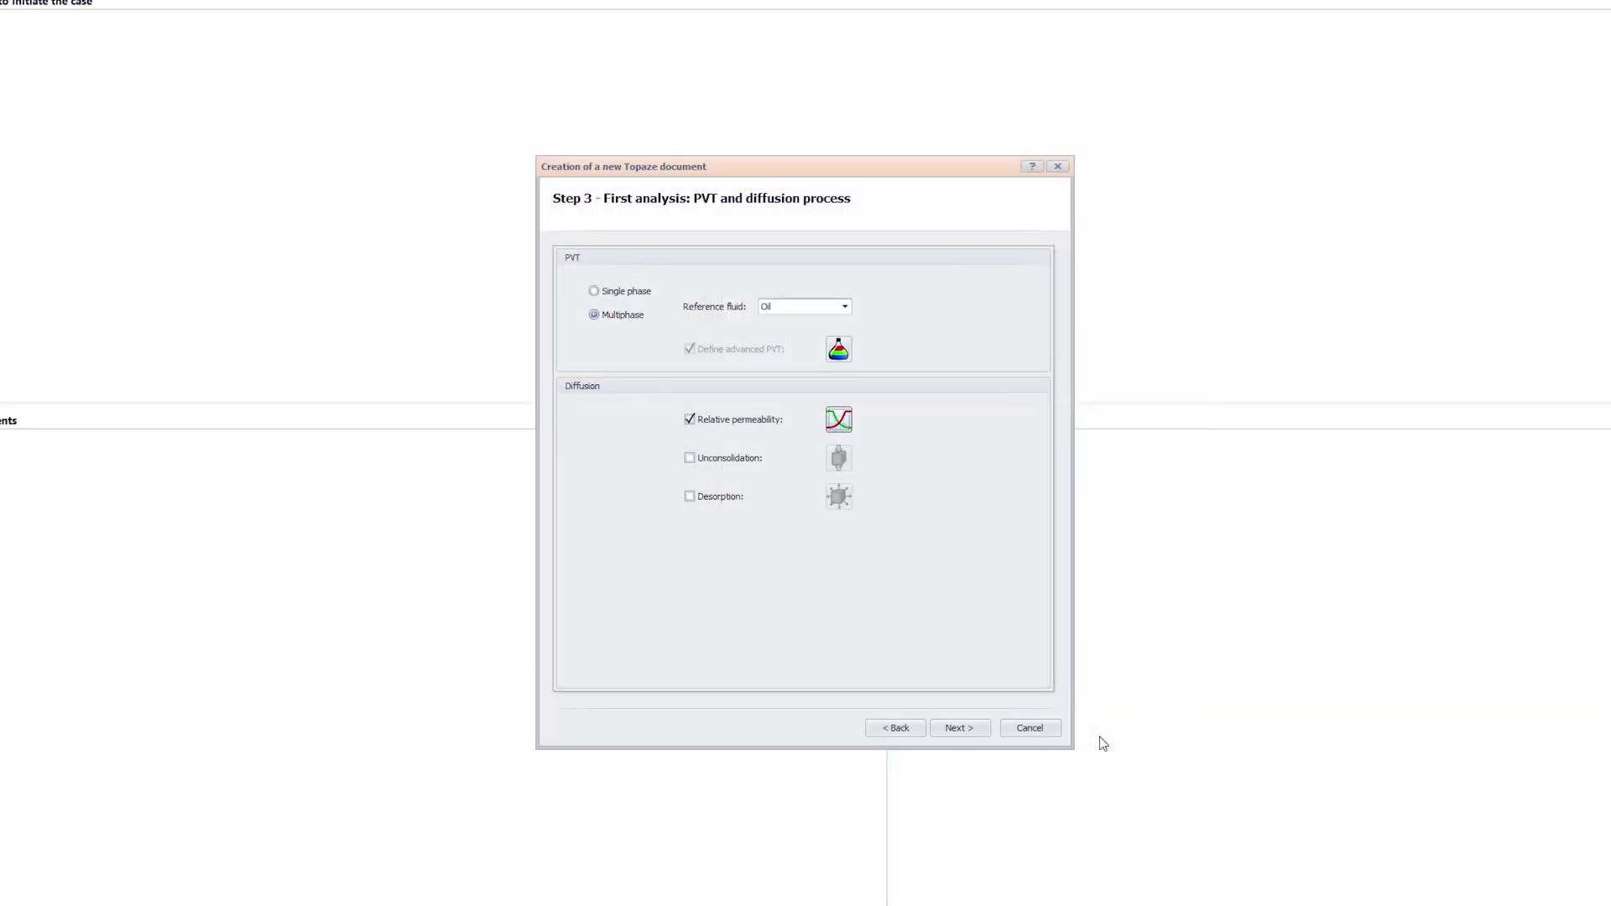
click(975, 729)
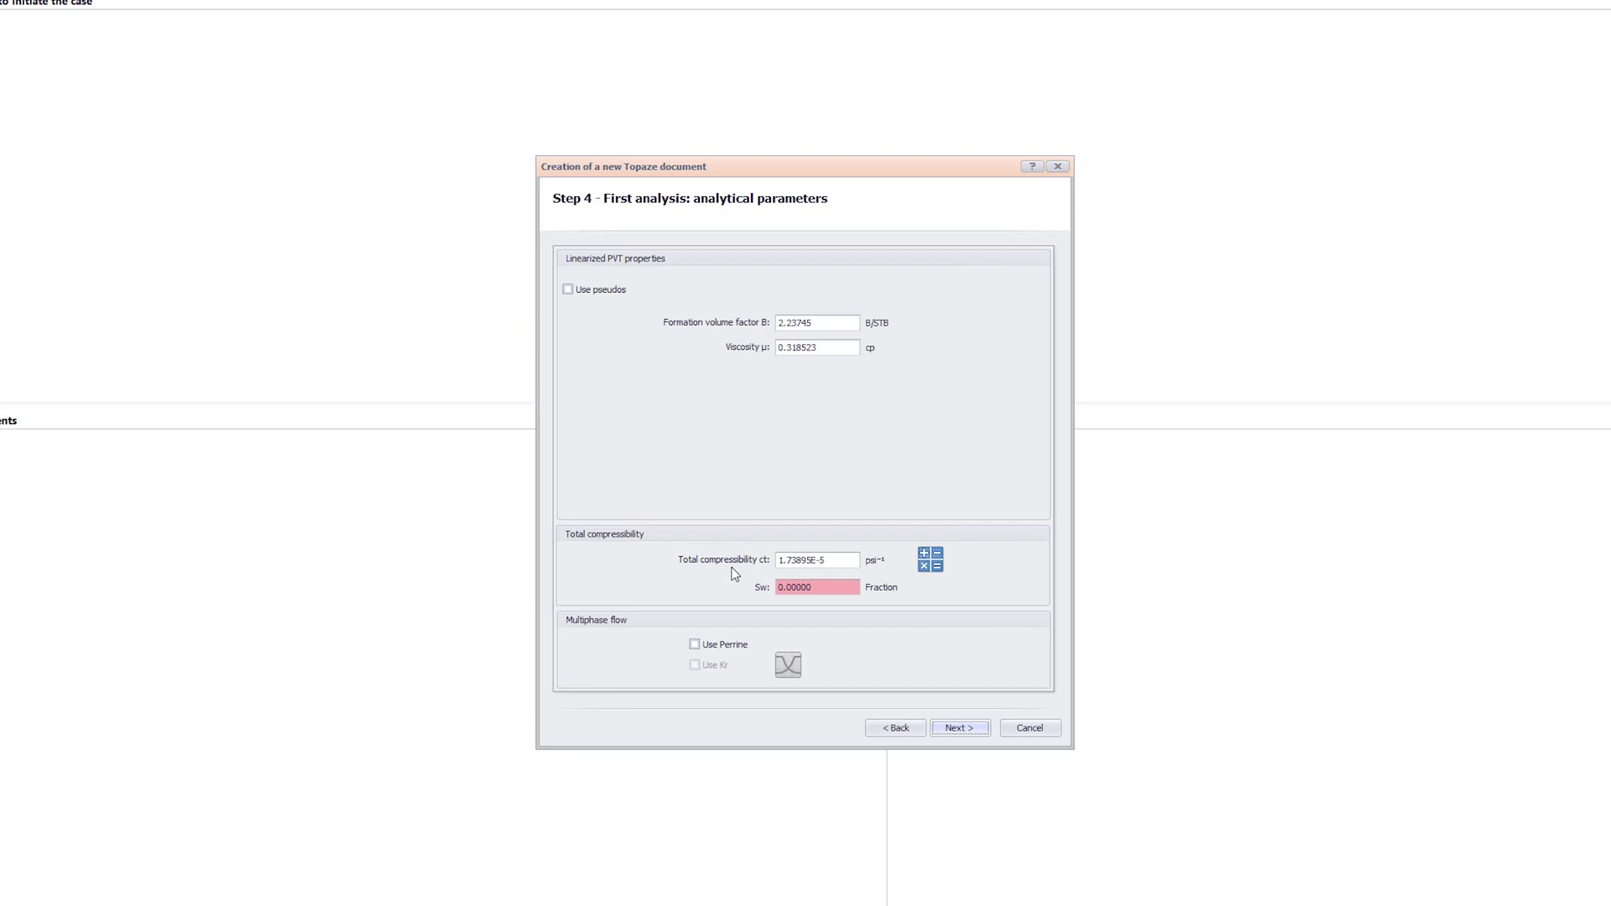
click(974, 728)
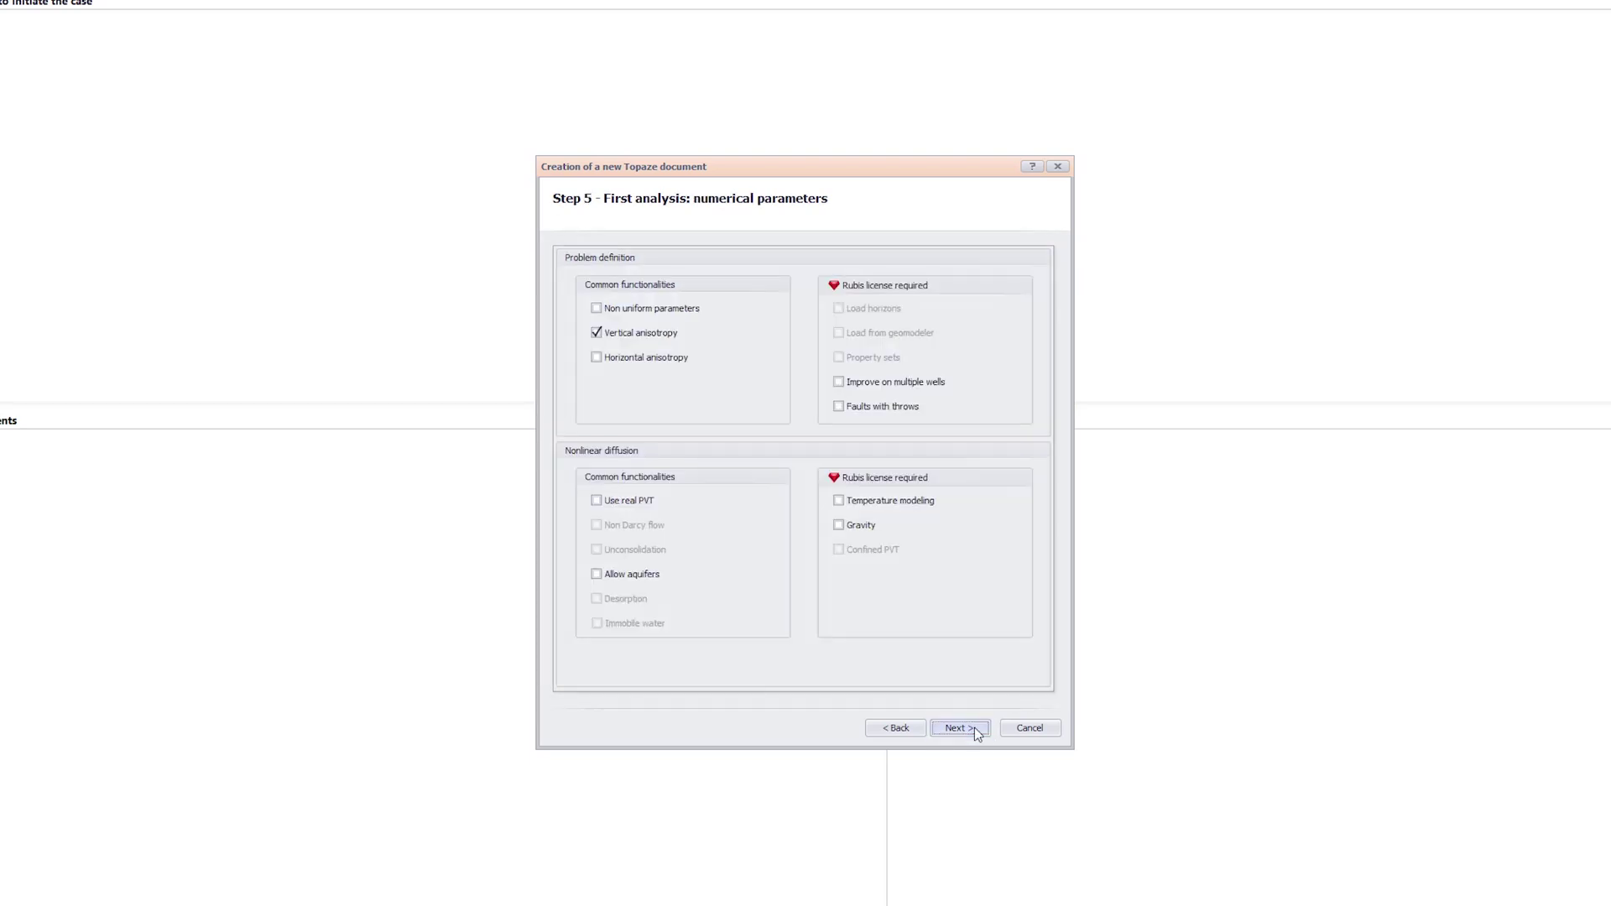
click(974, 727)
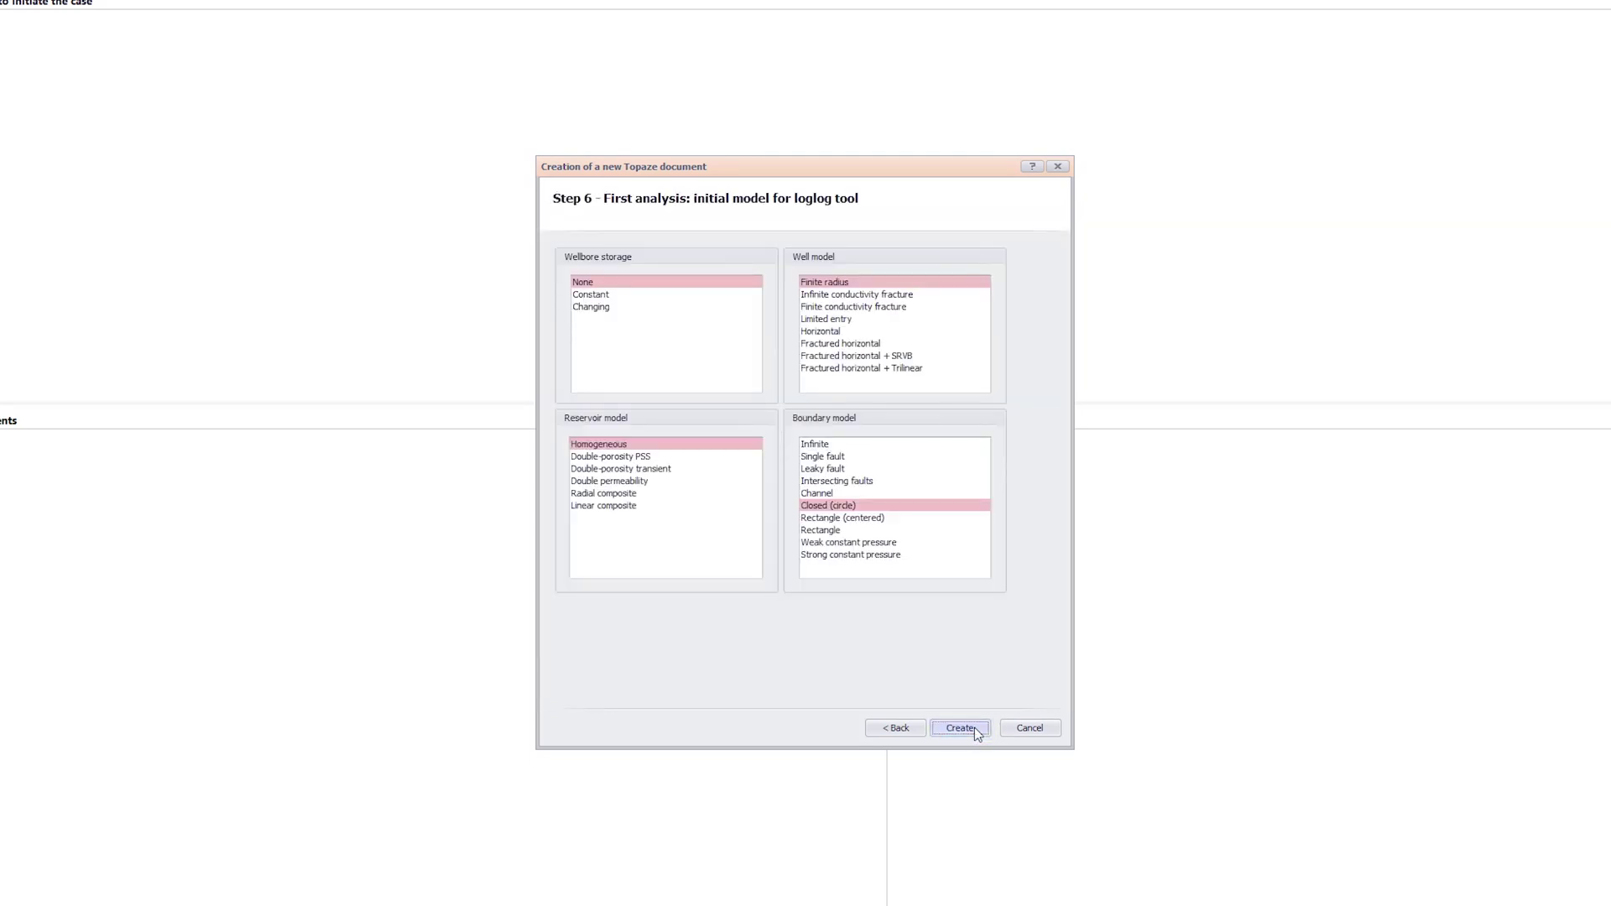
- Choose a Fractured horizontal well with an Infinite boundary and create the document
click(881, 346)
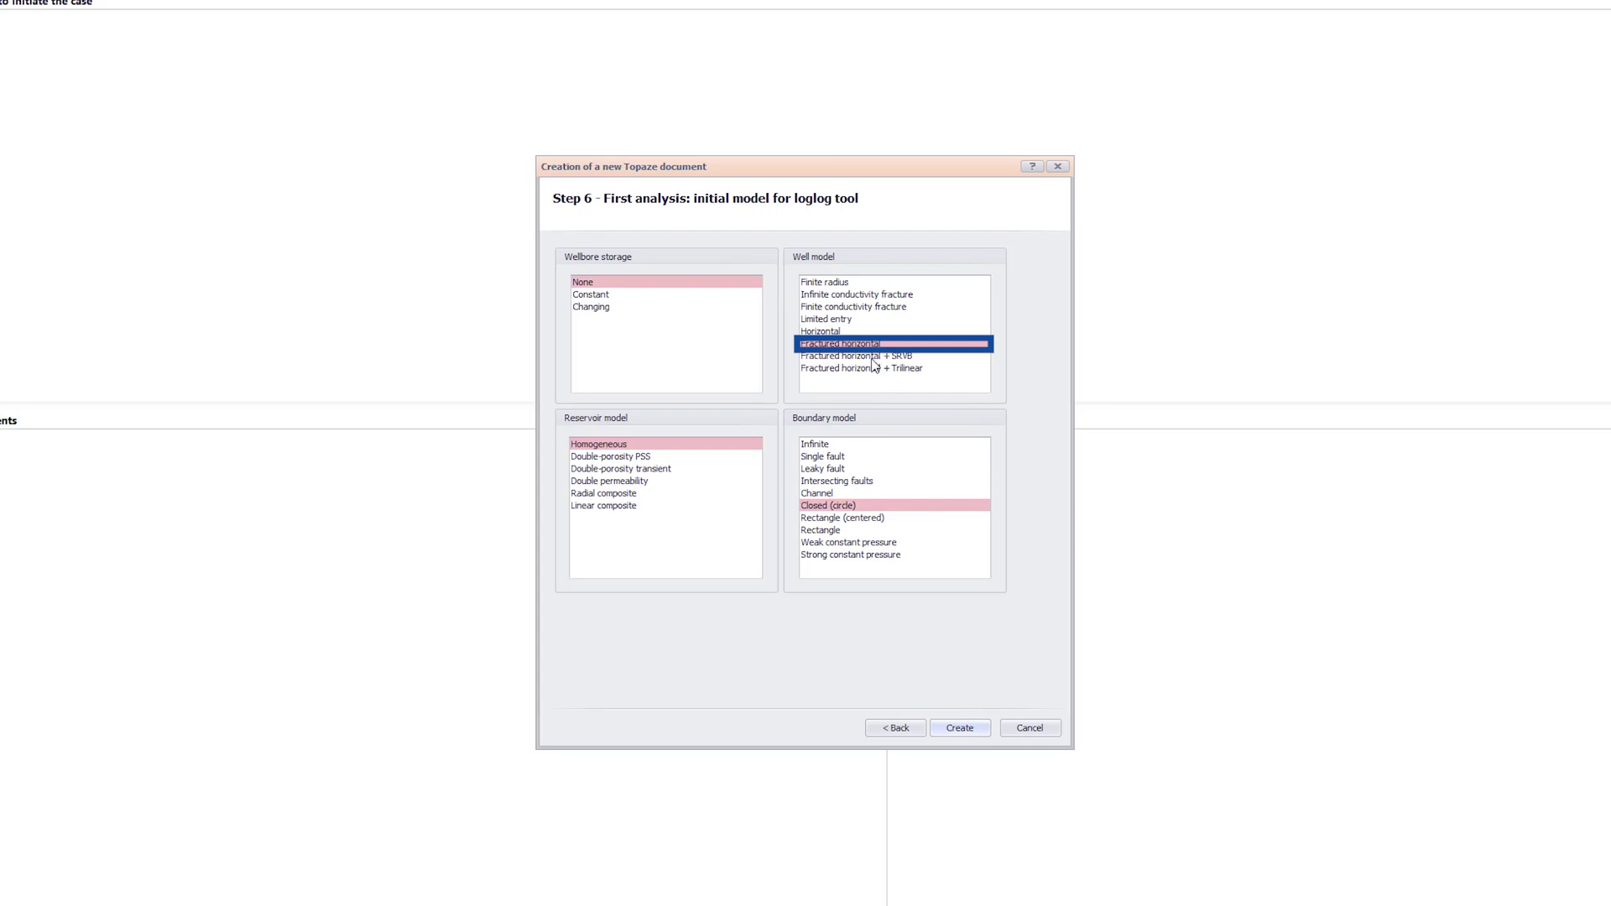
click(827, 445)
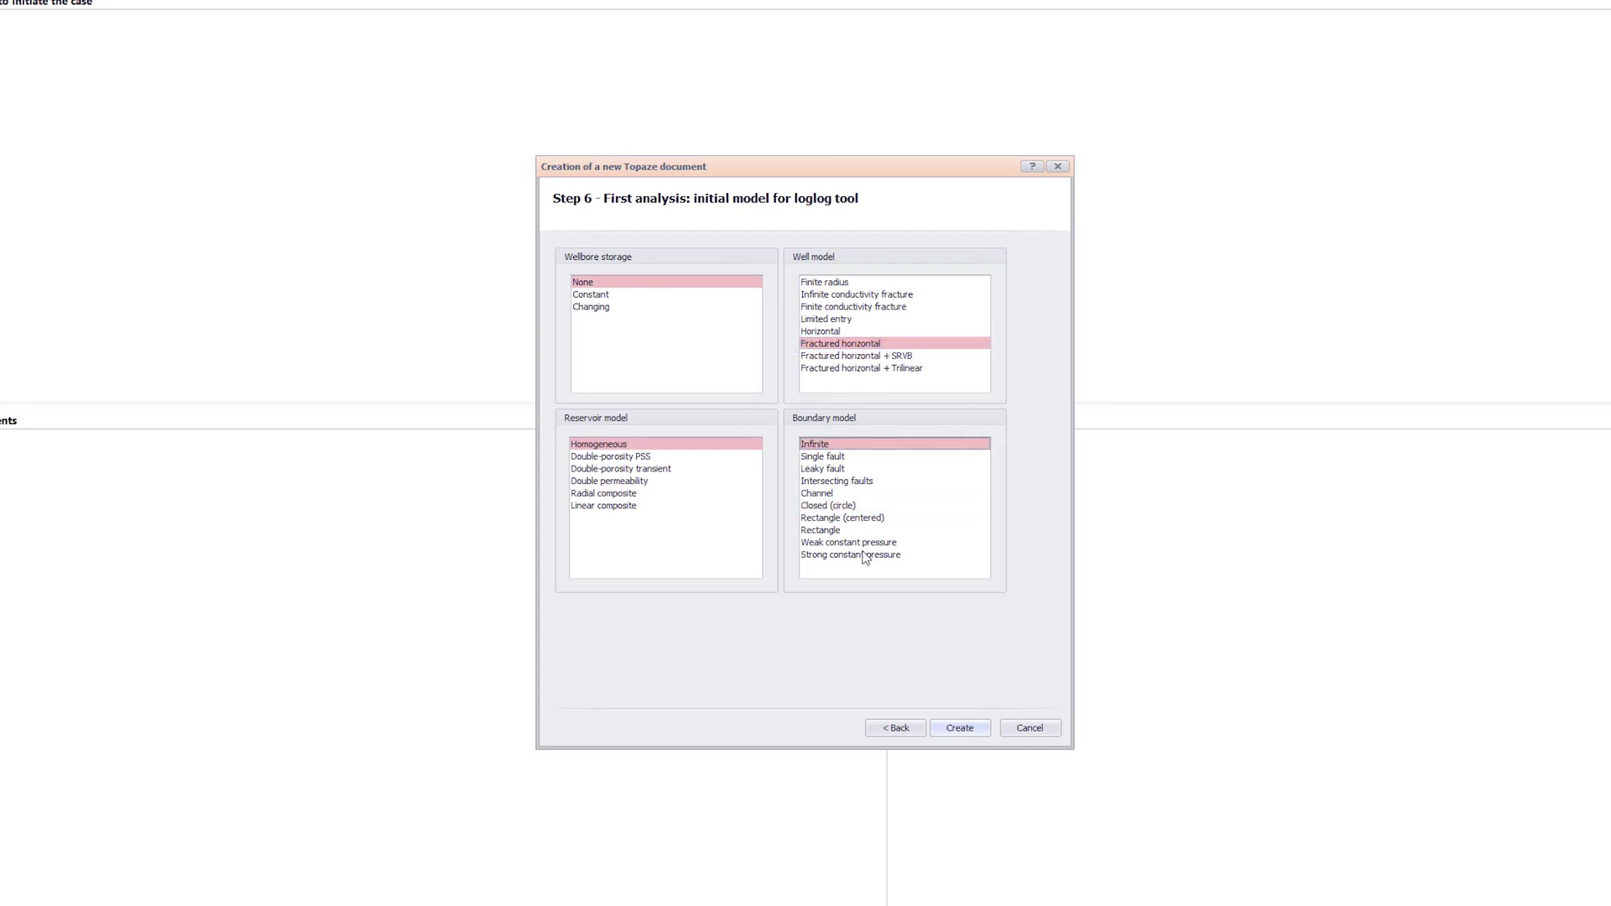
click(959, 727)
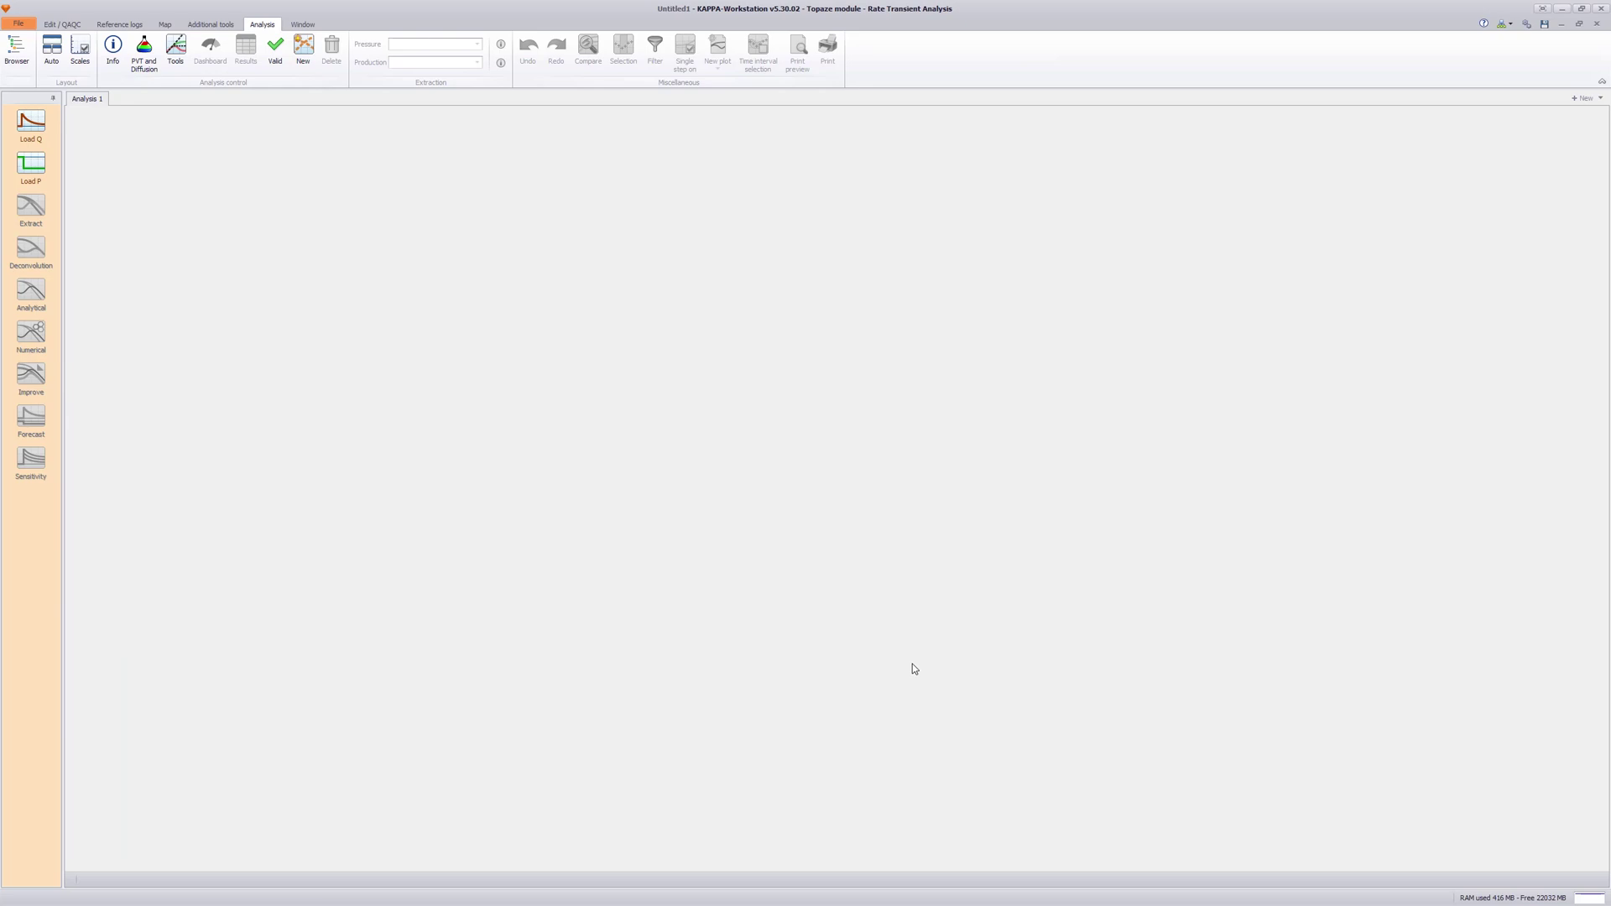
- Start a Load Q from a database source and open rates-phase2.xlsx to preview its oil rate rows
click(36, 123)
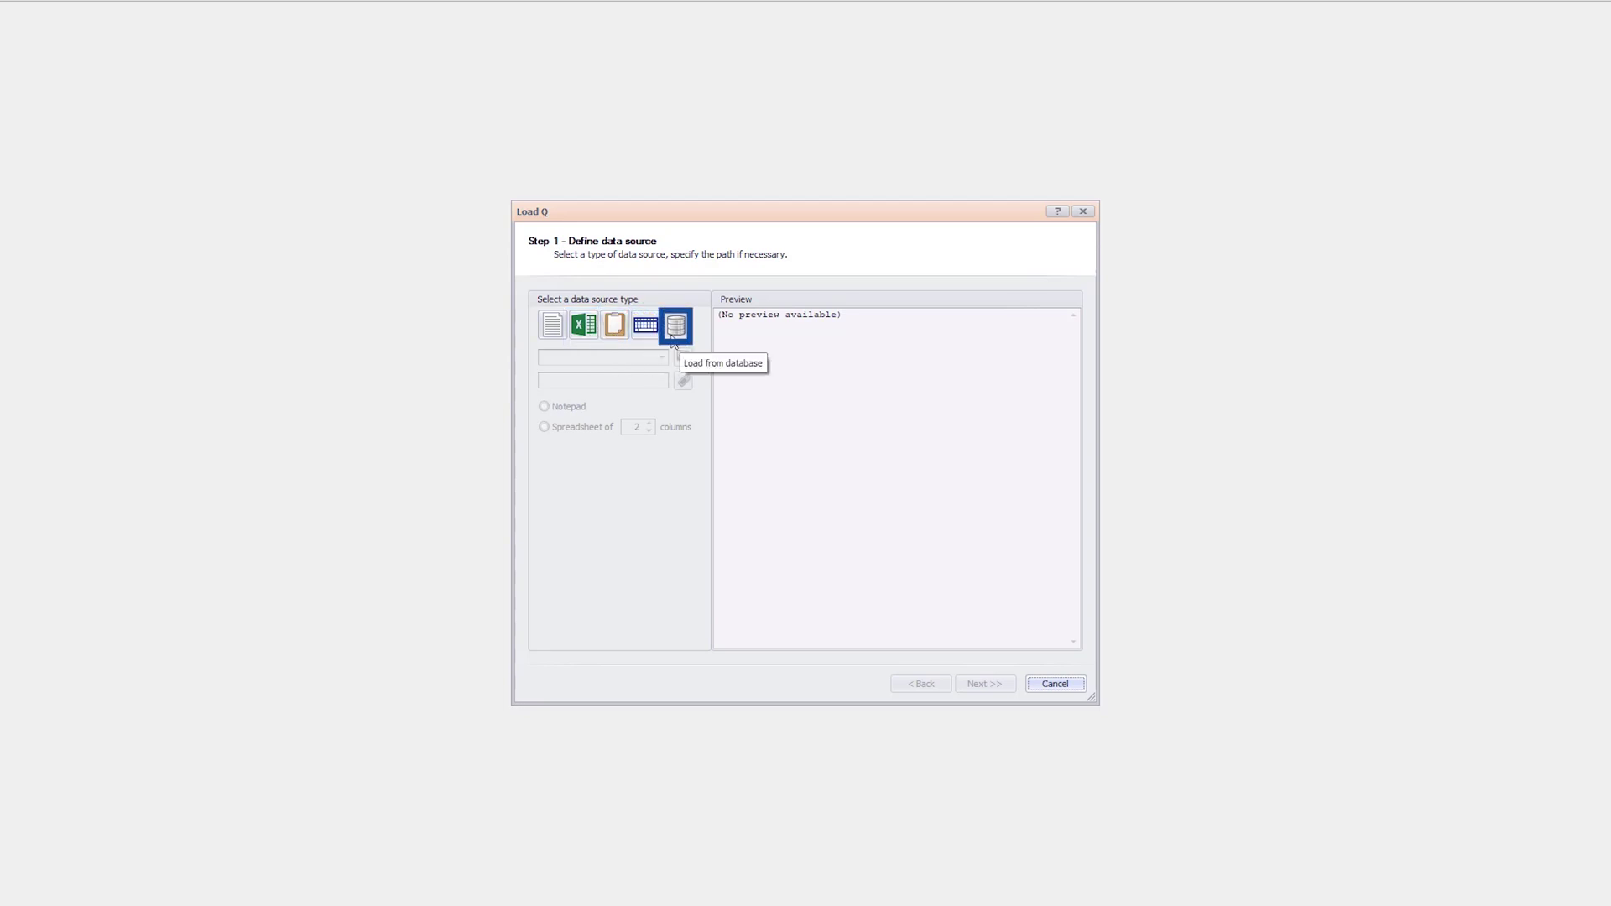
click(585, 340)
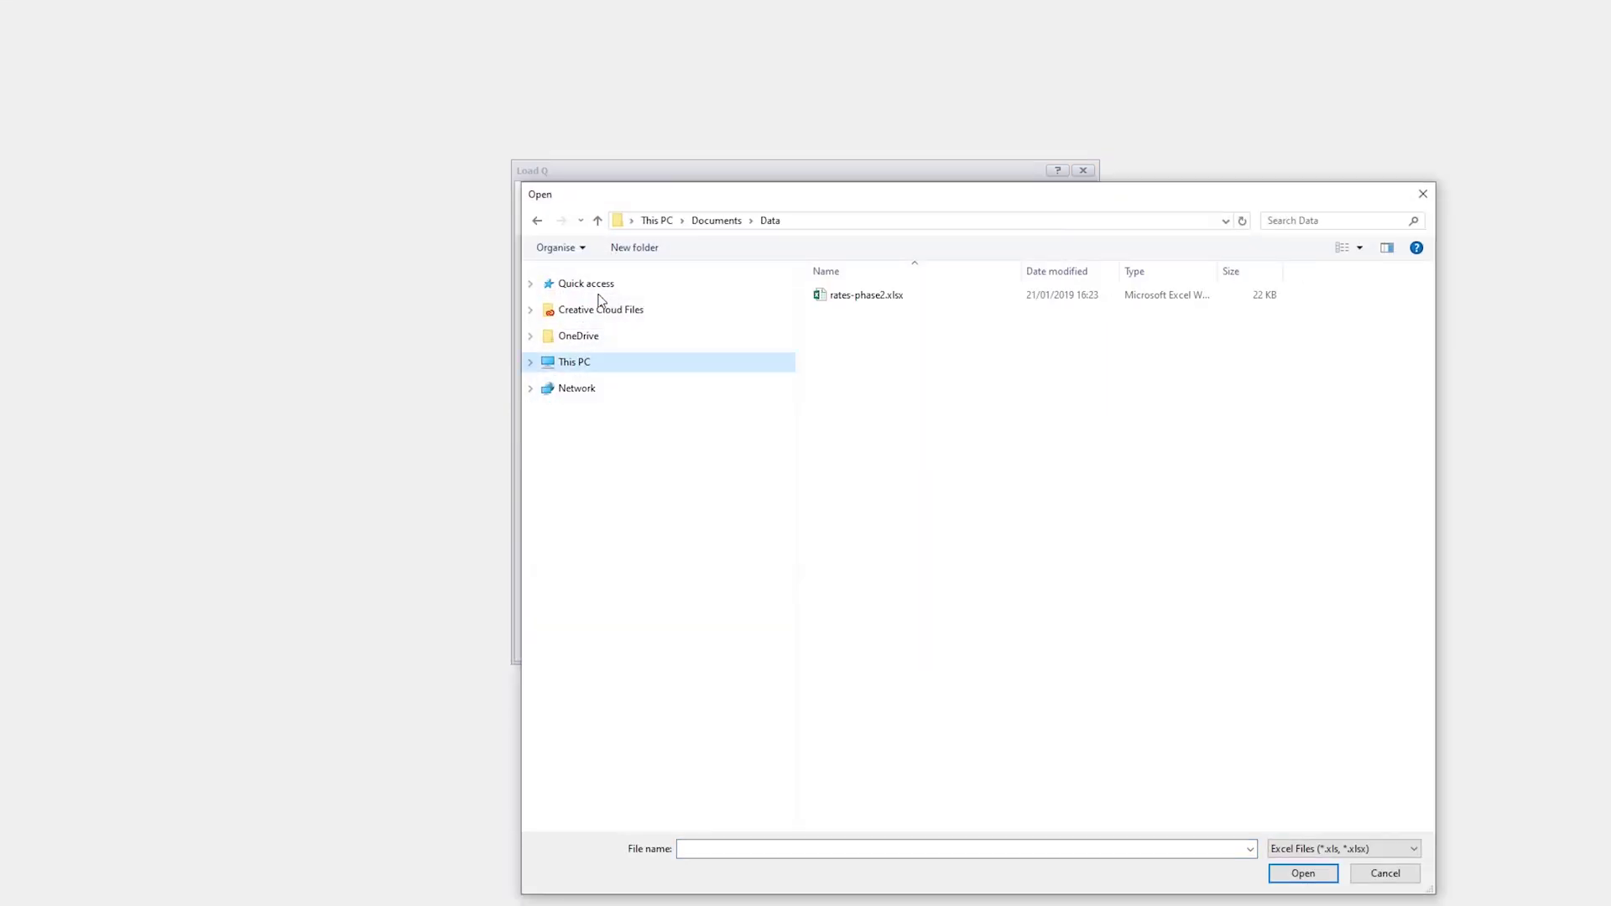
click(858, 308)
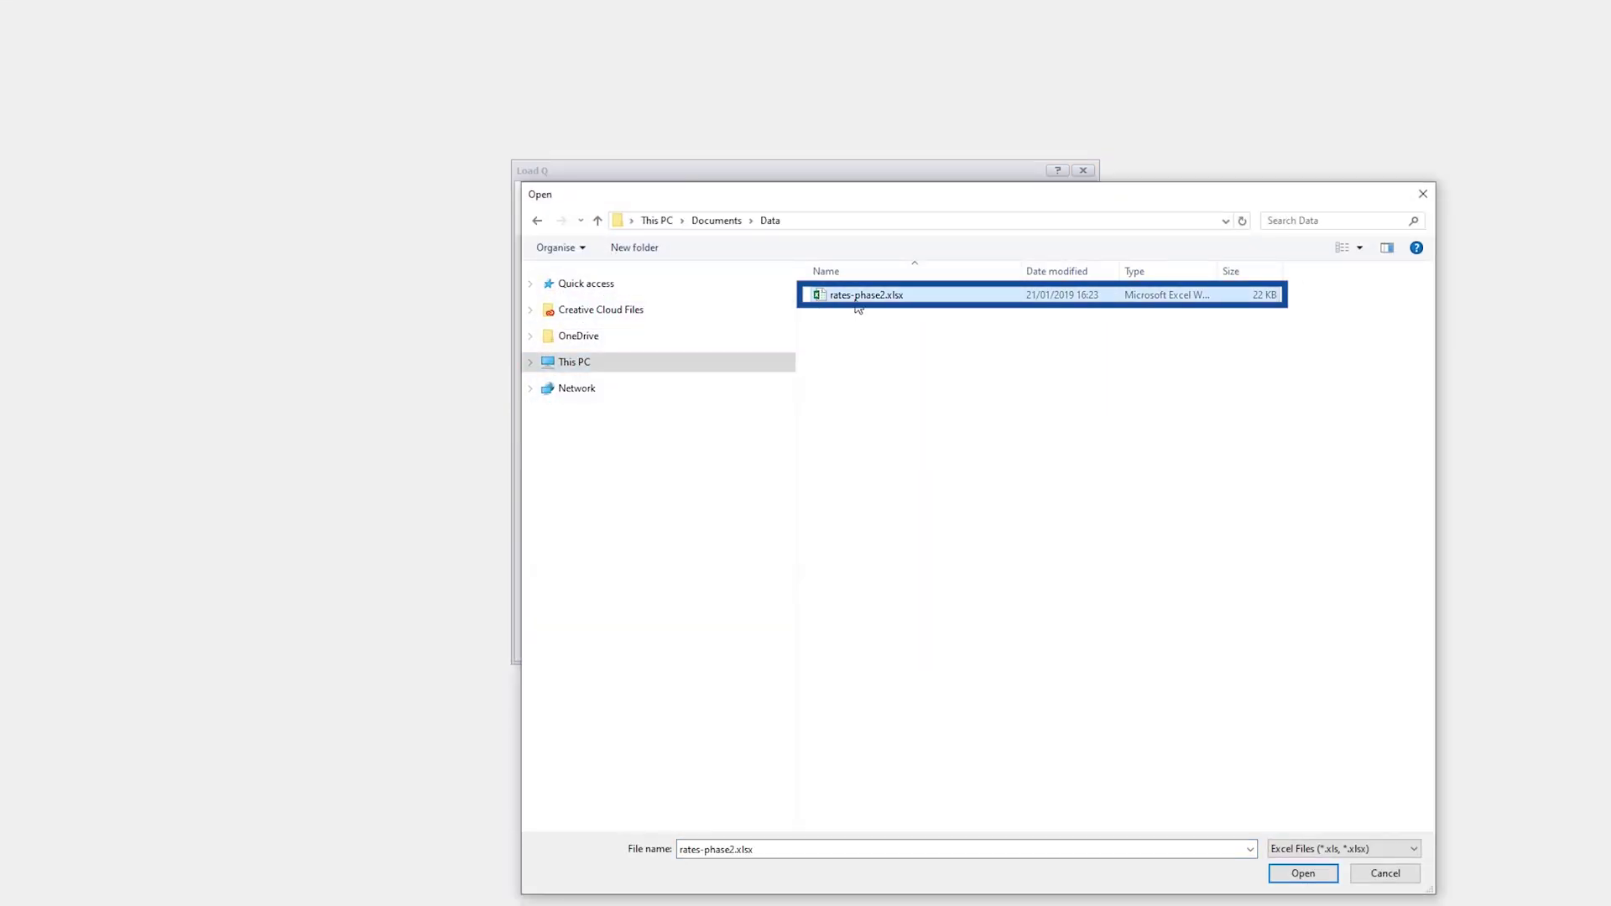
click(1311, 874)
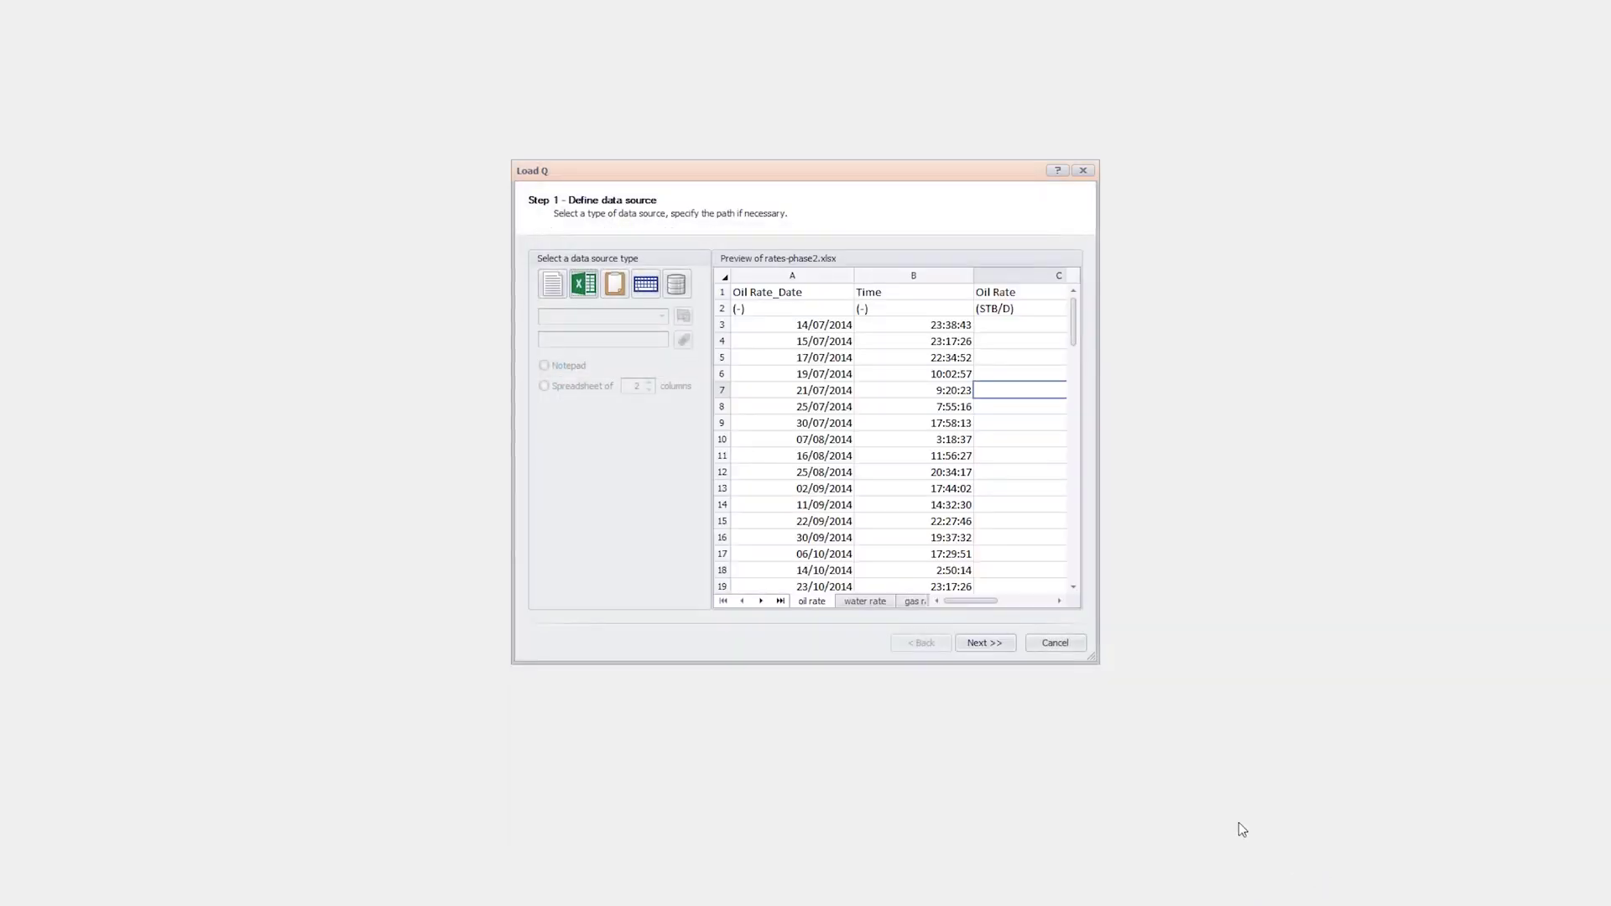
- Use time@start timing and set the first two columns to Date and Time
click(1010, 647)
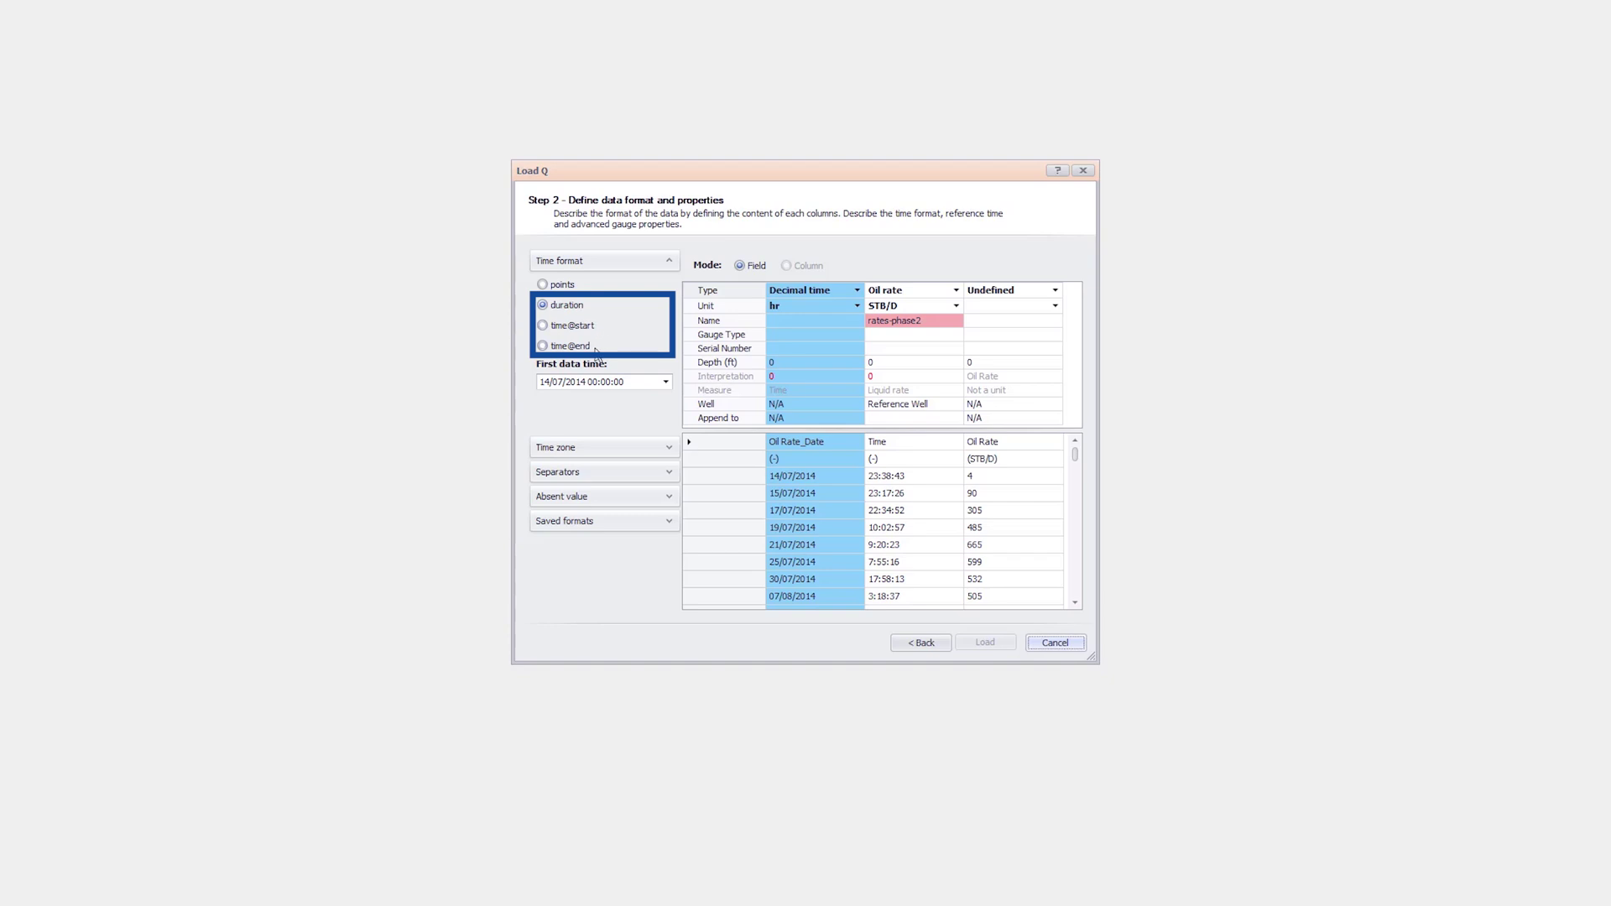
click(543, 325)
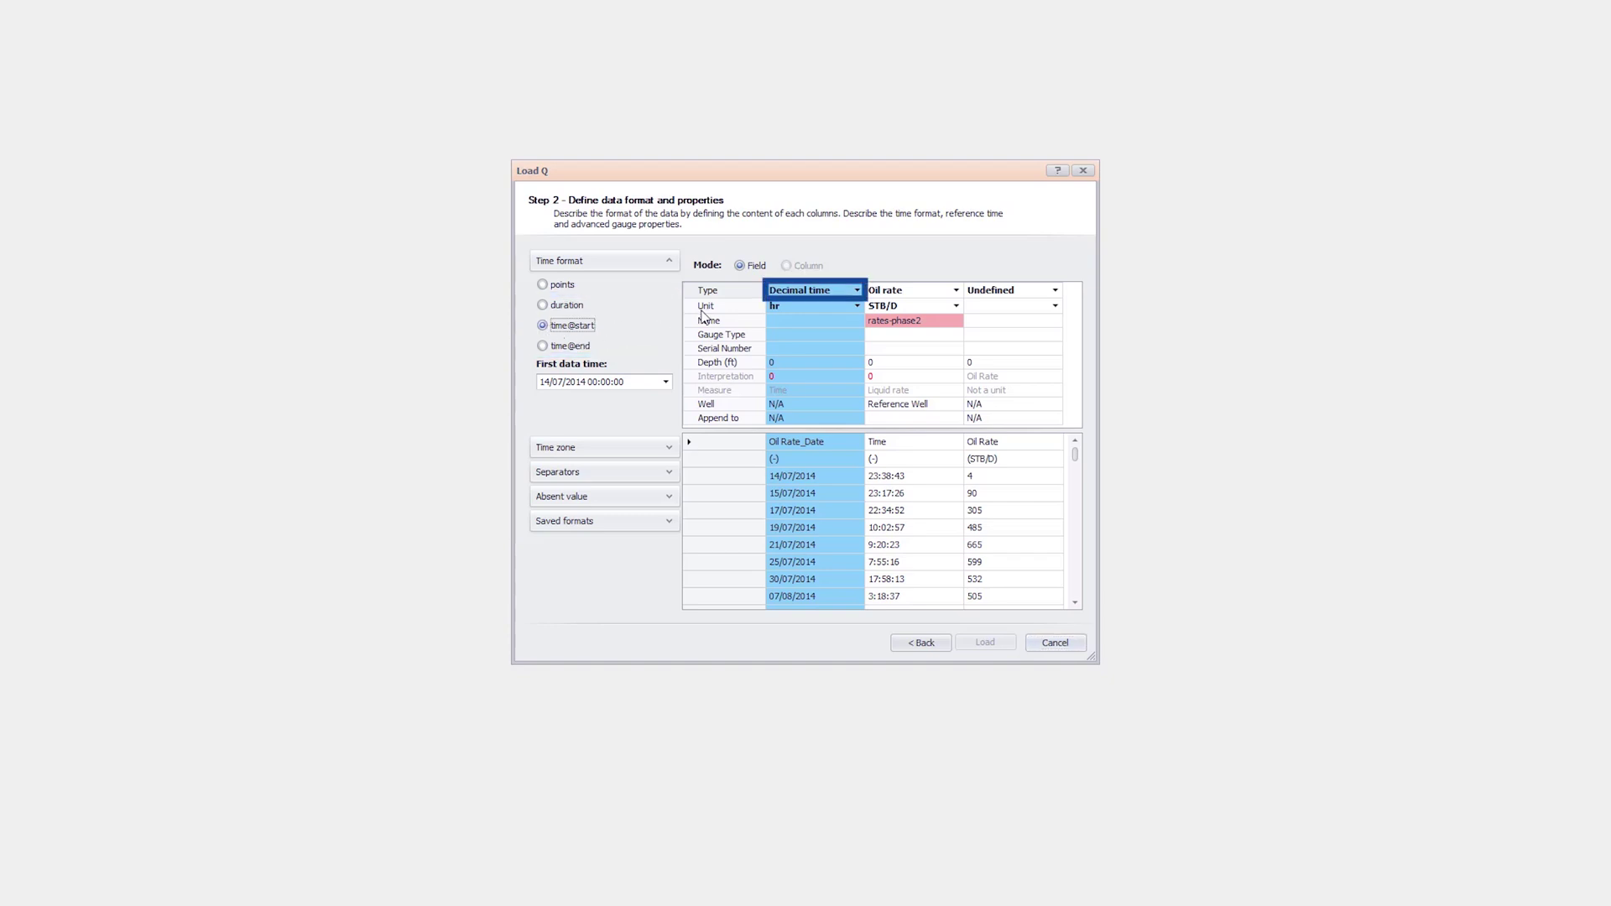
click(842, 293)
click(784, 340)
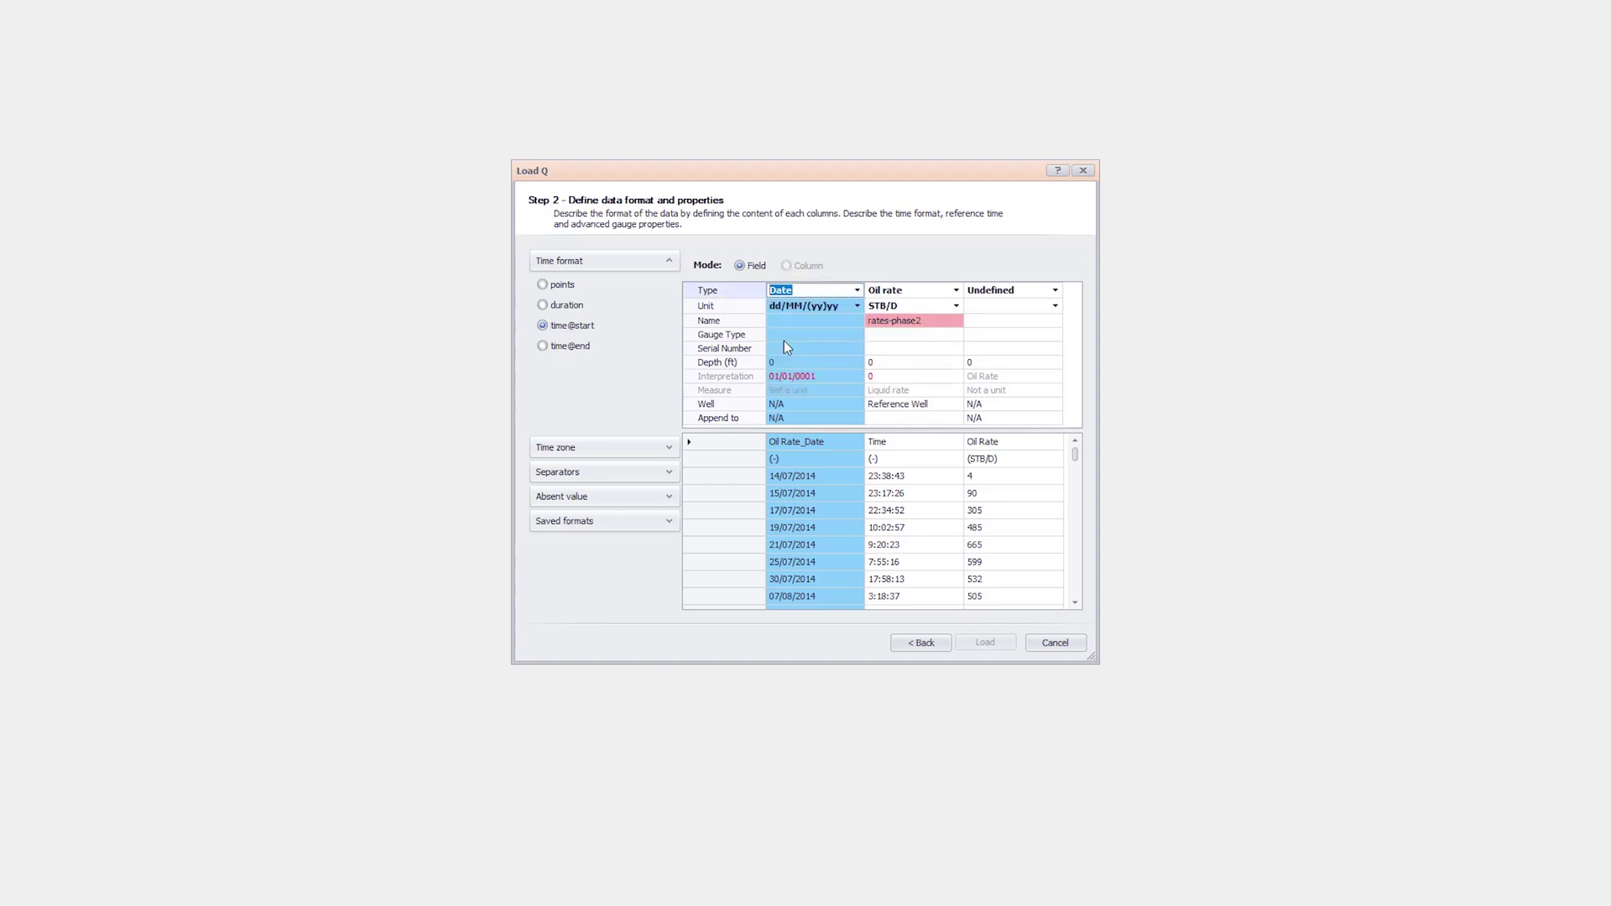
click(953, 289)
click(954, 289)
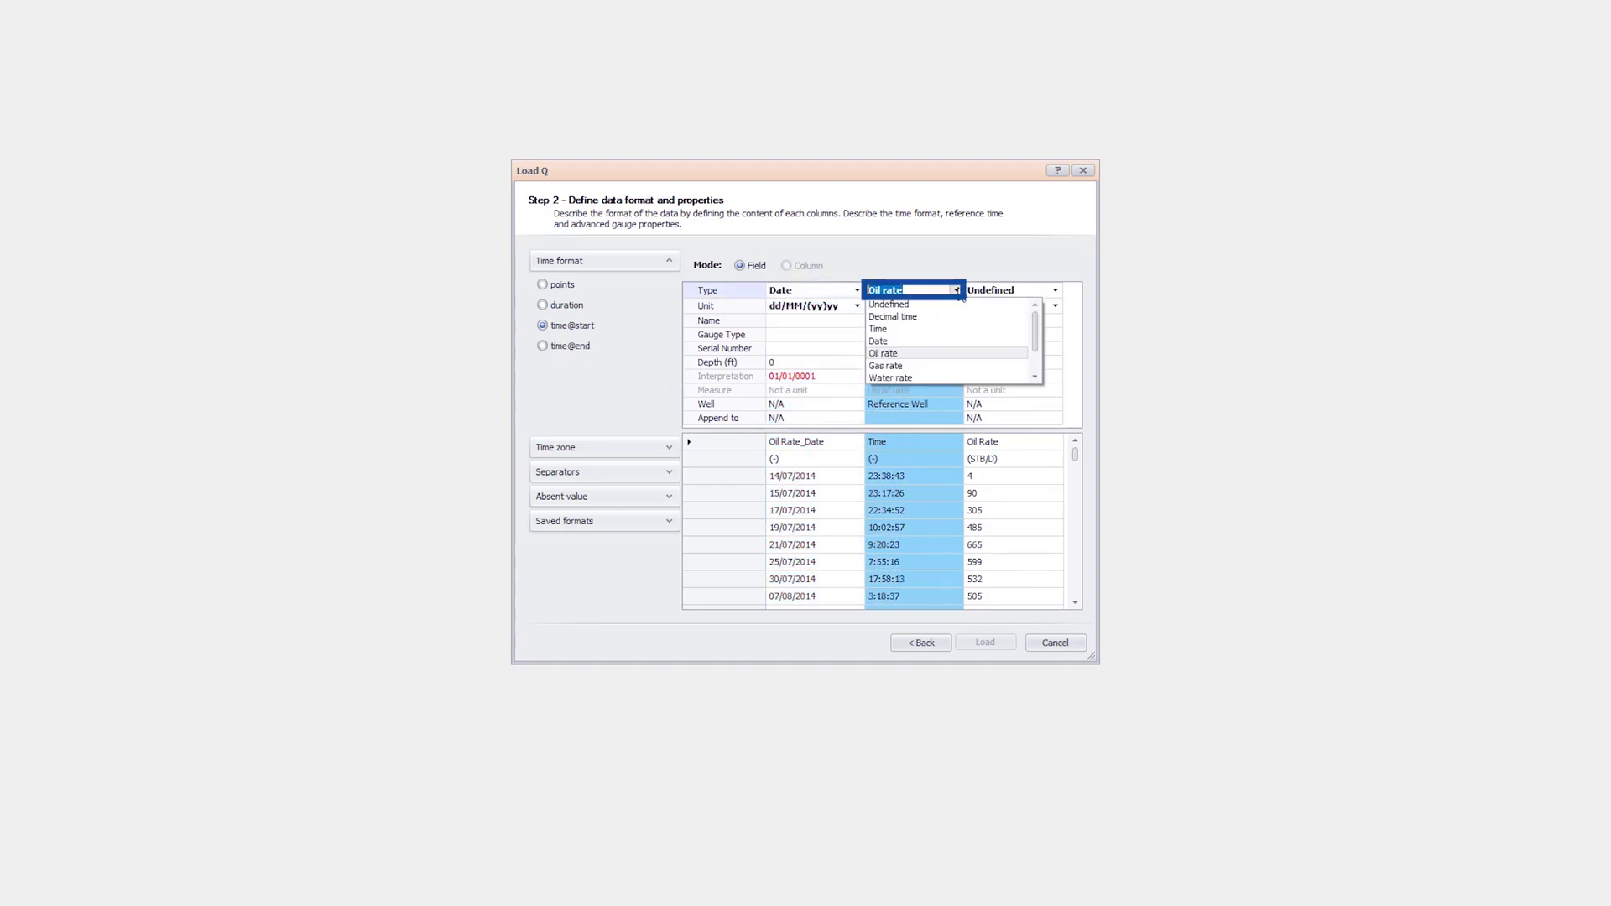
click(890, 329)
- Set the third column to Oil rate (STB/D) and name the gauge 'Oil rate'
click(1039, 291)
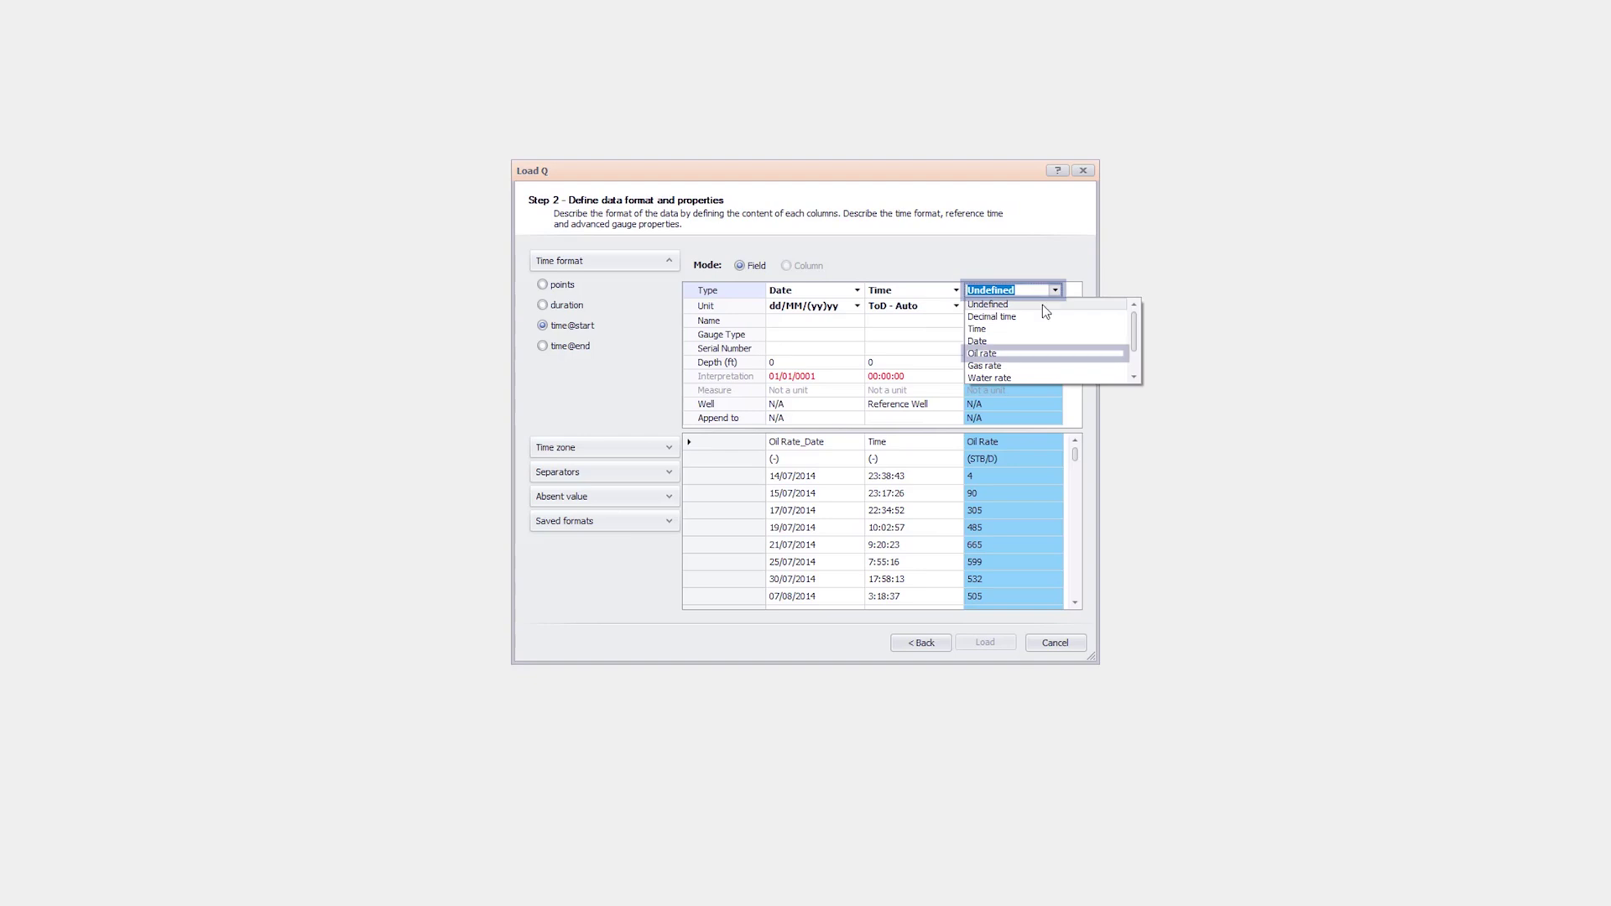
click(994, 363)
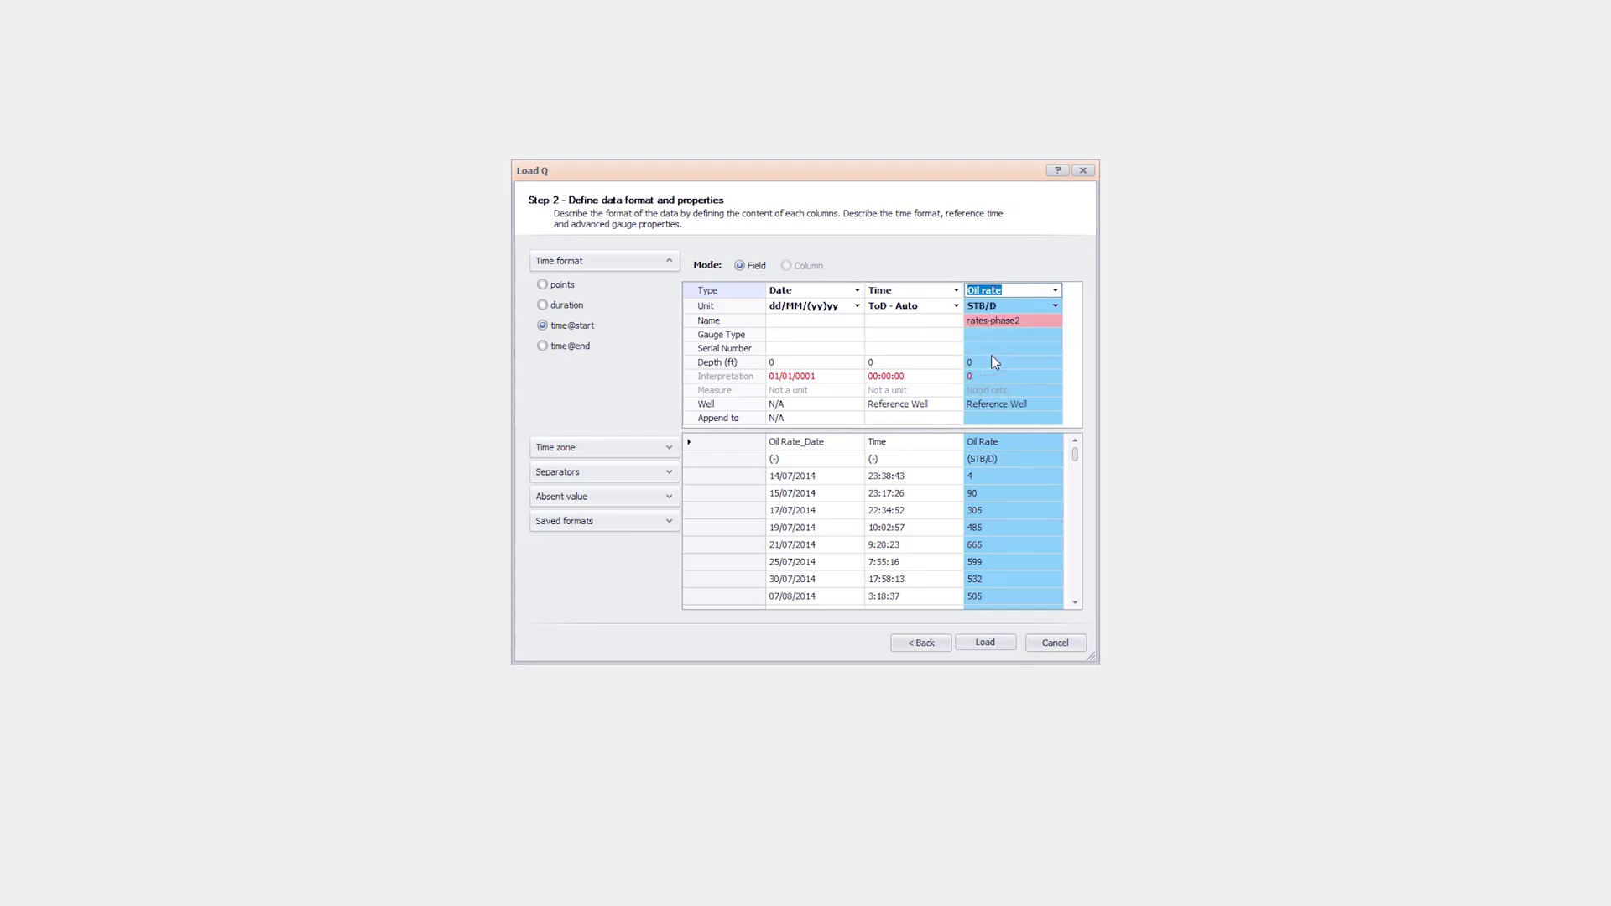
click(1036, 307)
click(1037, 325)
text(Oil rate)
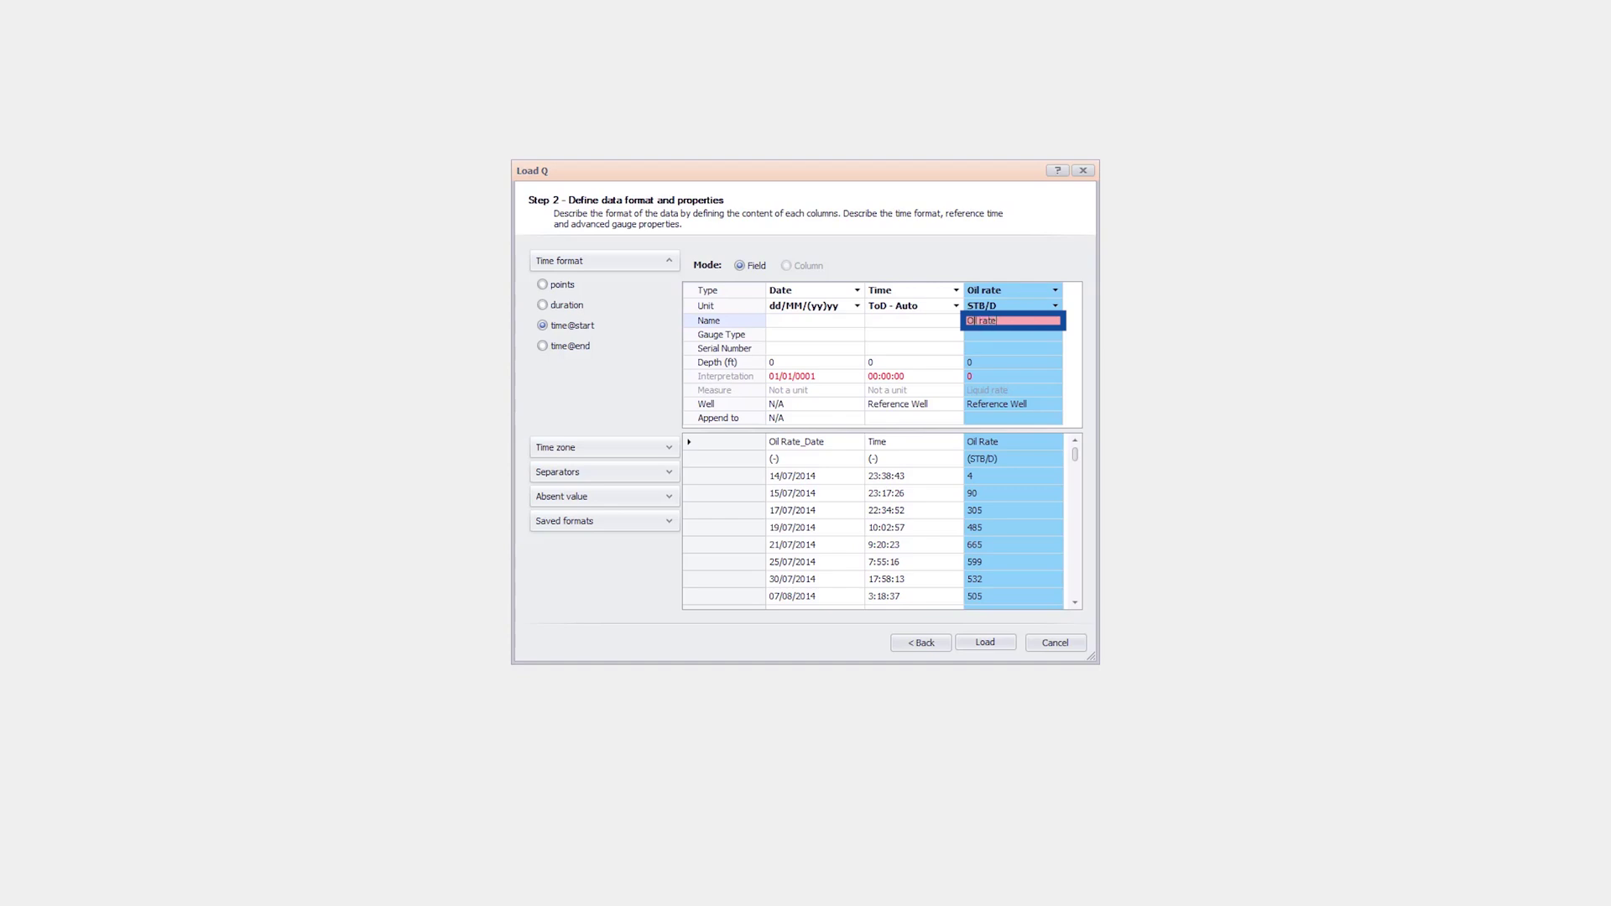
click(978, 475)
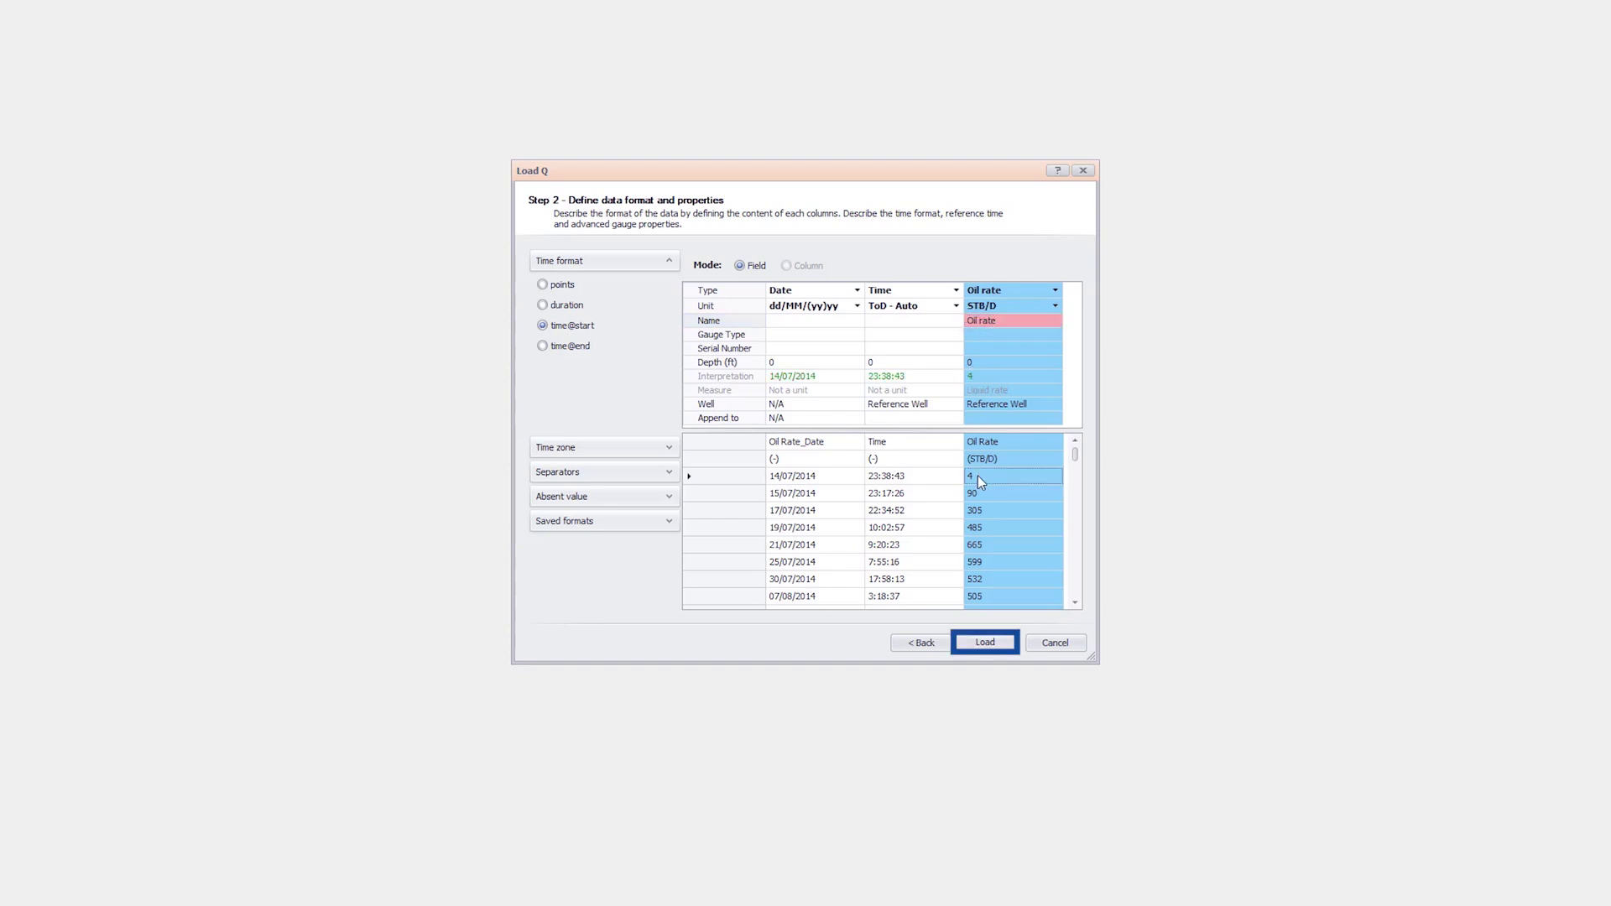
- Load the oil rate data using a 9-day last step duration
click(979, 642)
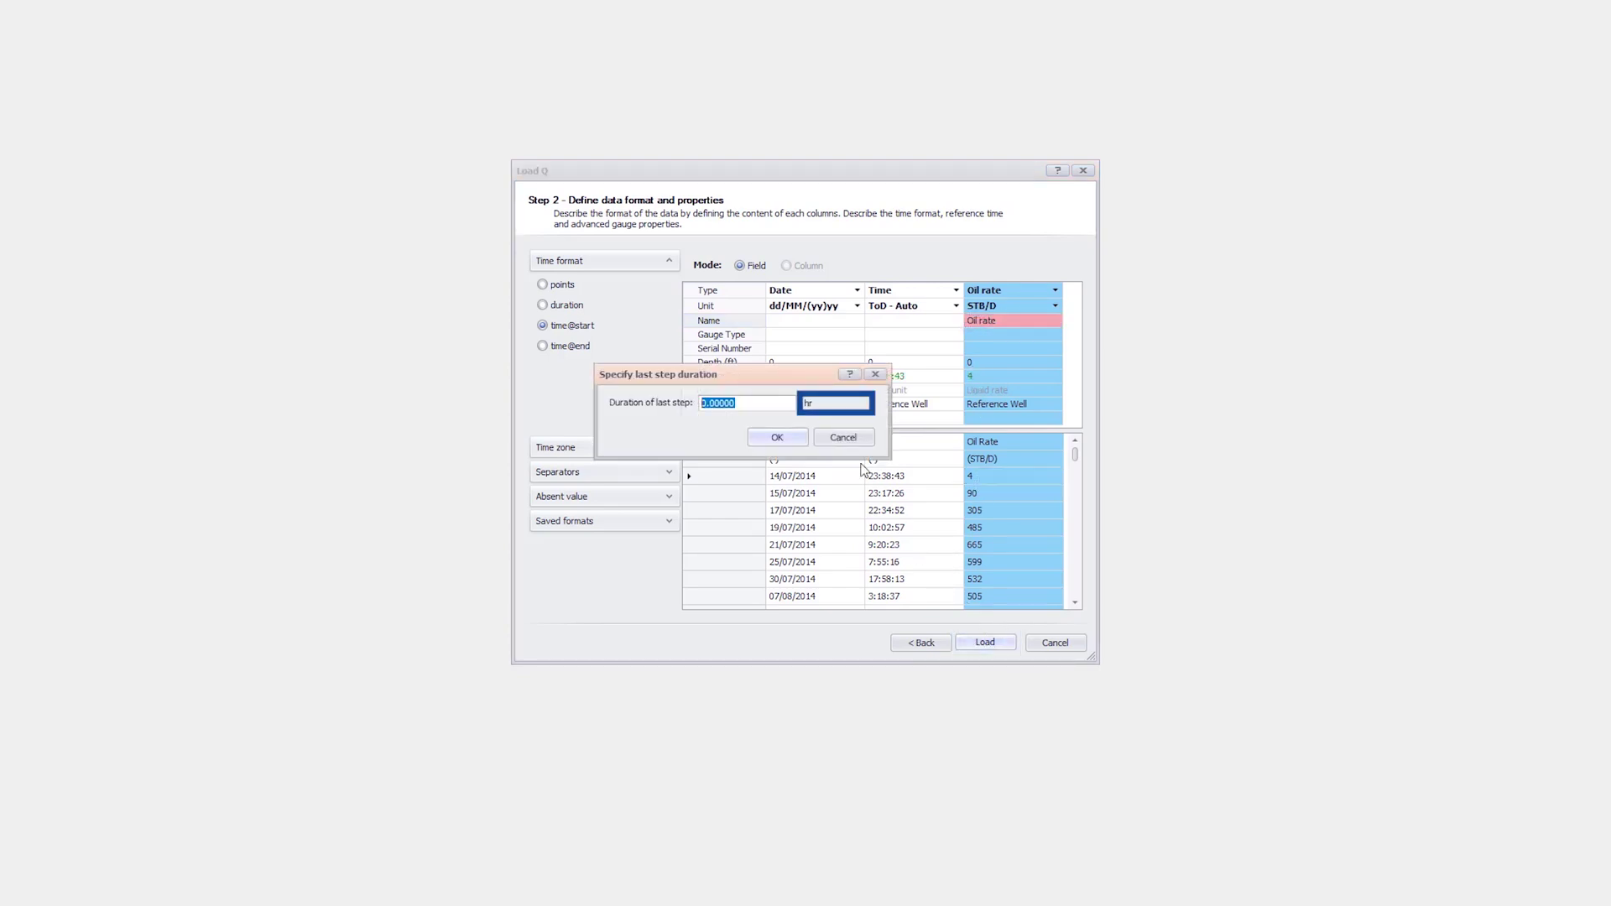
right_click(797, 407)
click(825, 478)
click(766, 402)
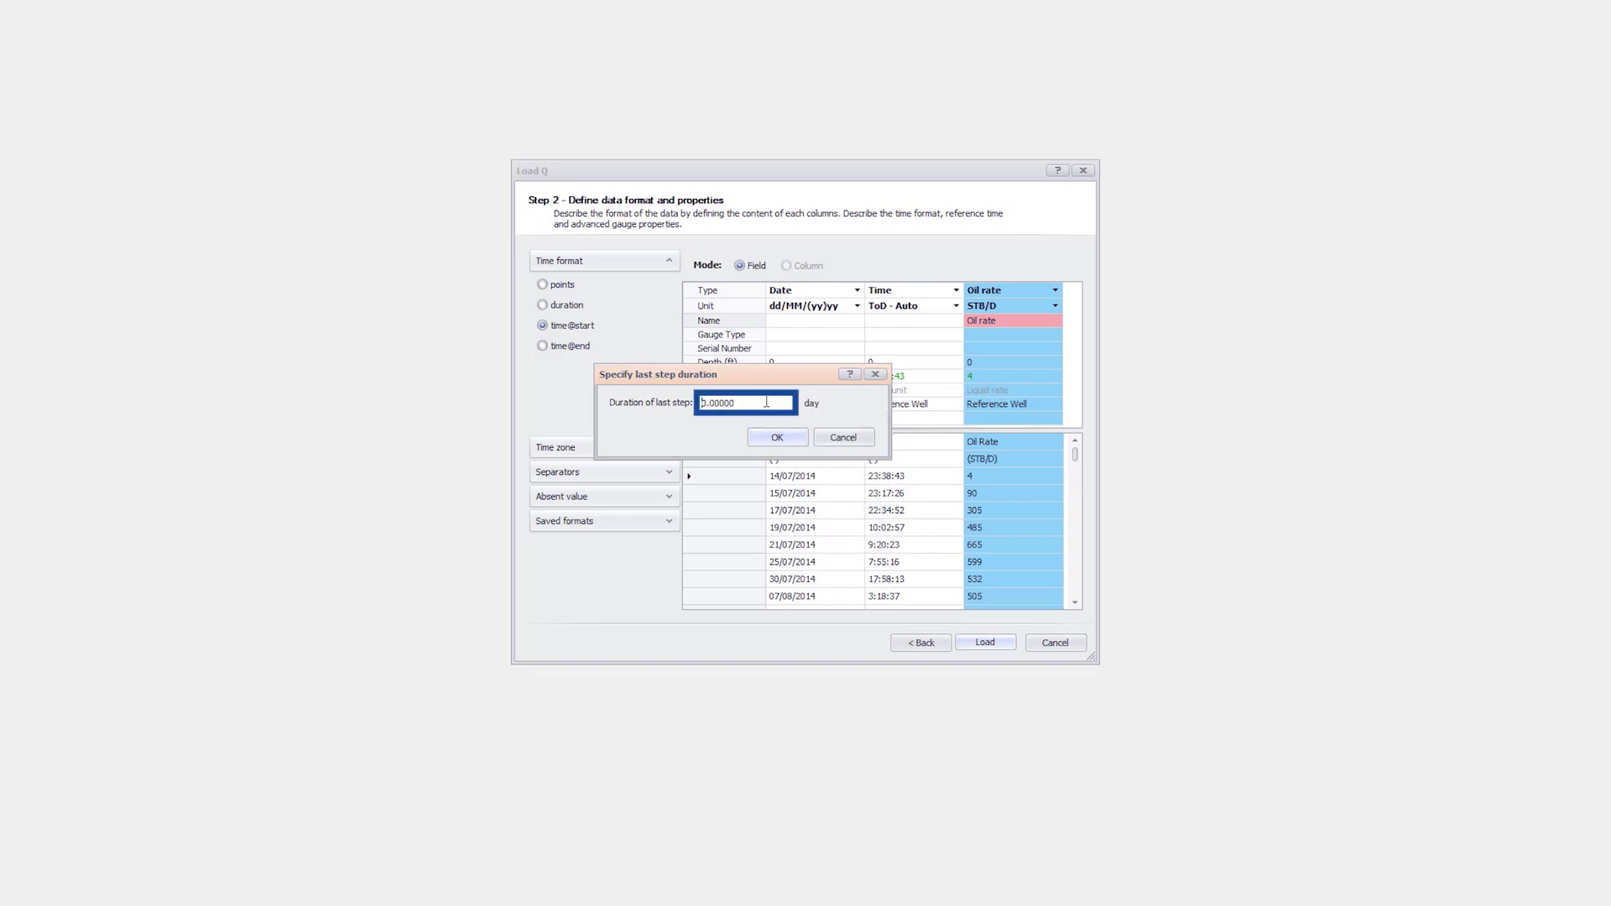
double_click(766, 402)
text(9)
key(Tab)
click(769, 447)
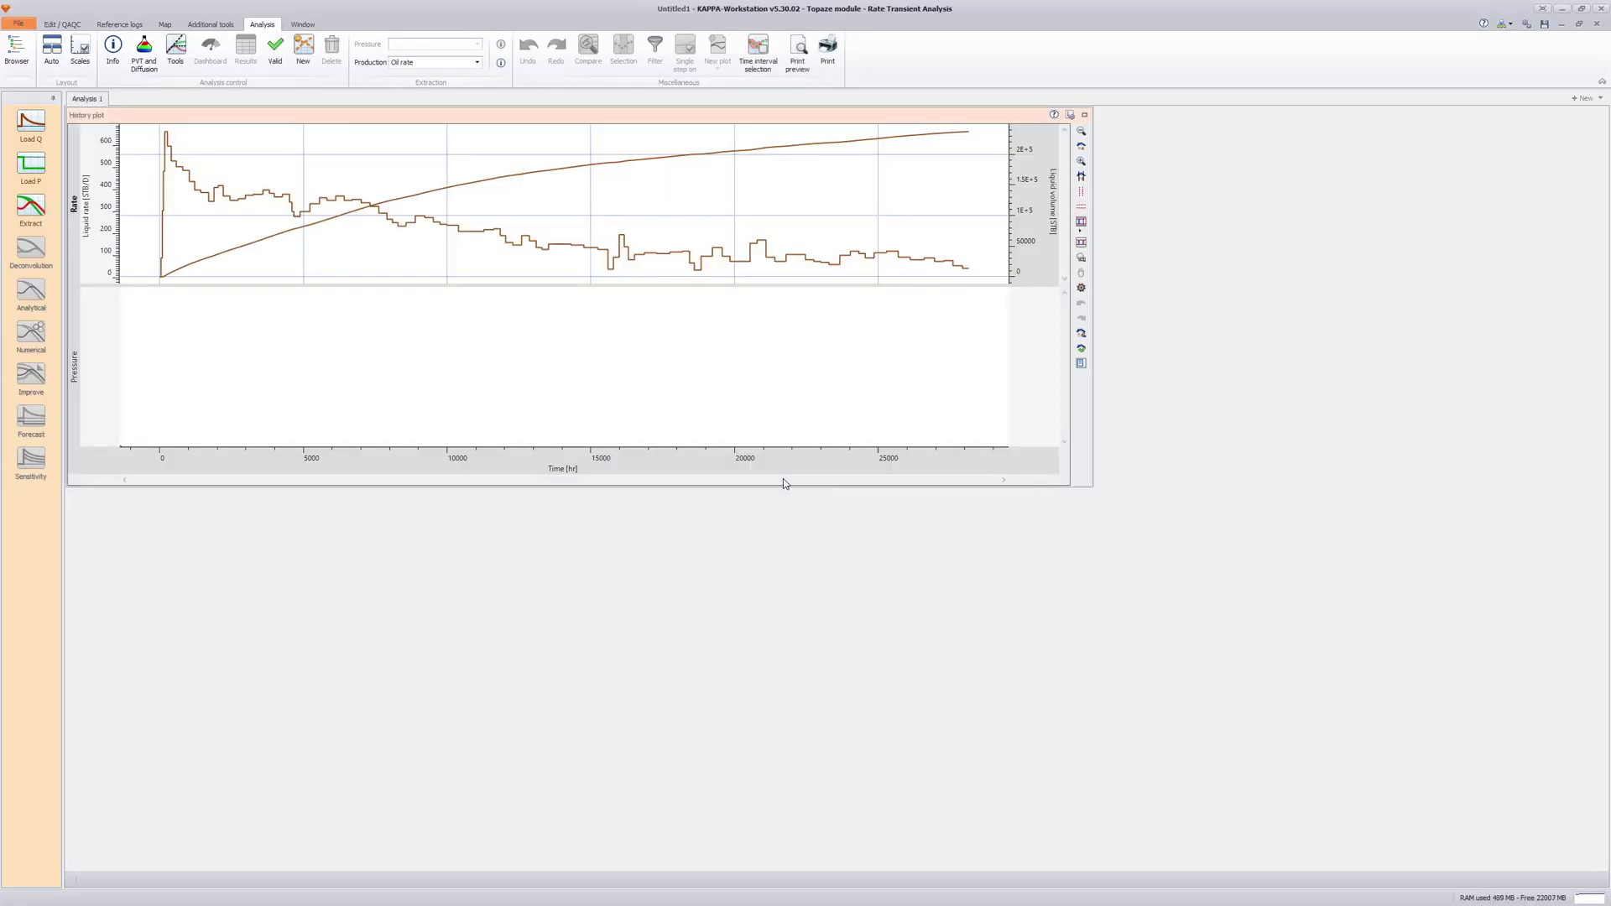
- Set the Oil rate curve colour to green in its properties
click(501, 63)
click(747, 384)
click(771, 387)
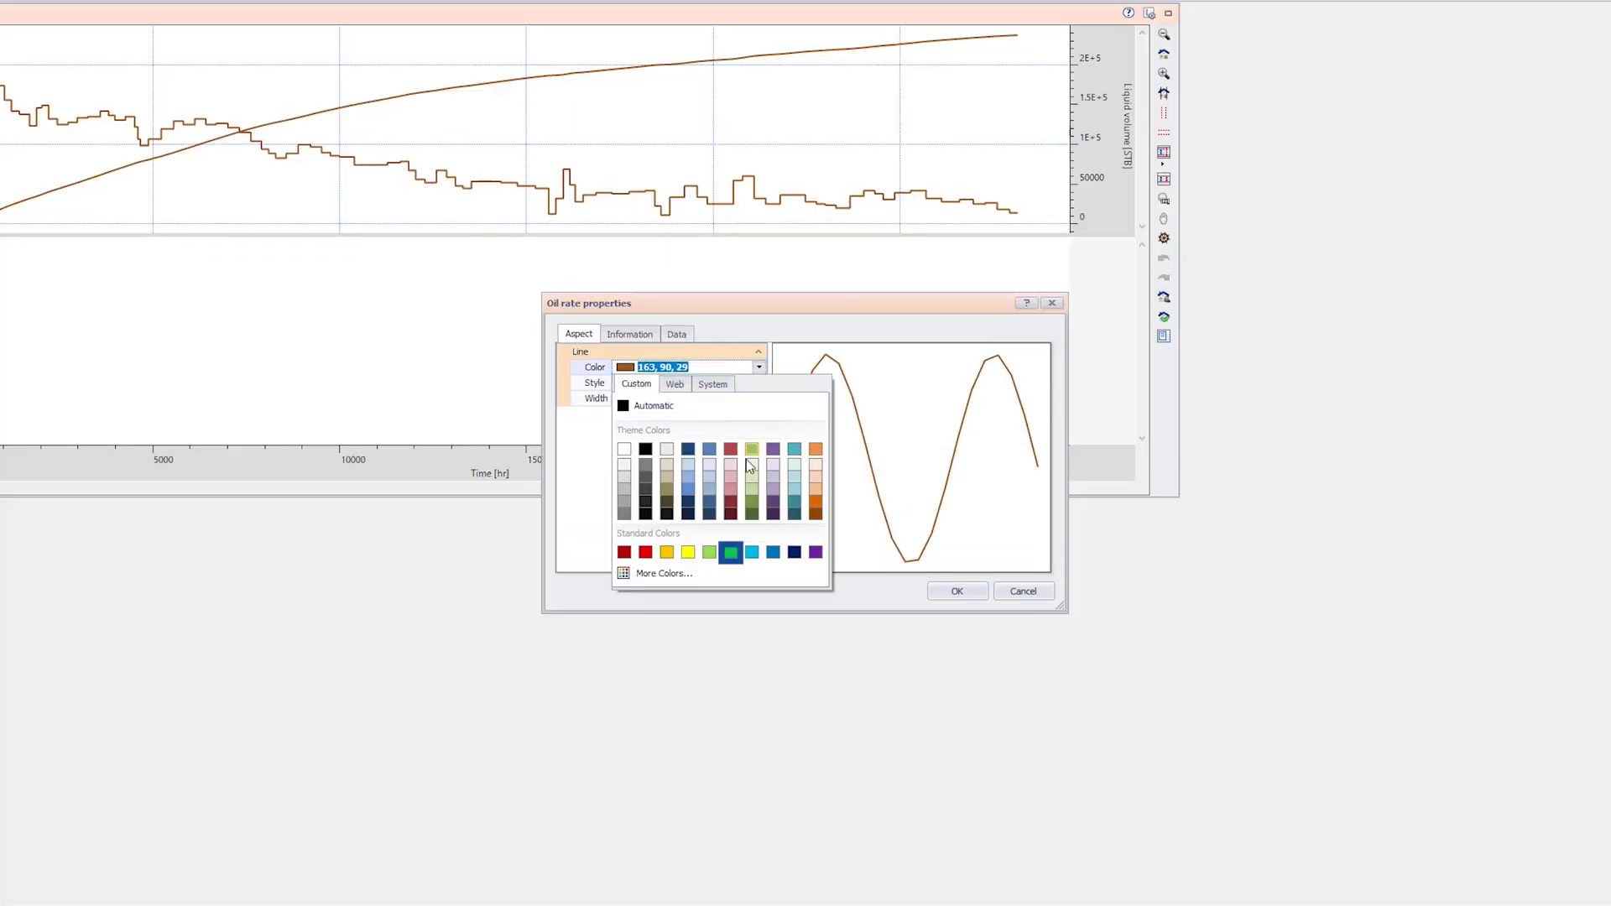
click(730, 551)
click(953, 591)
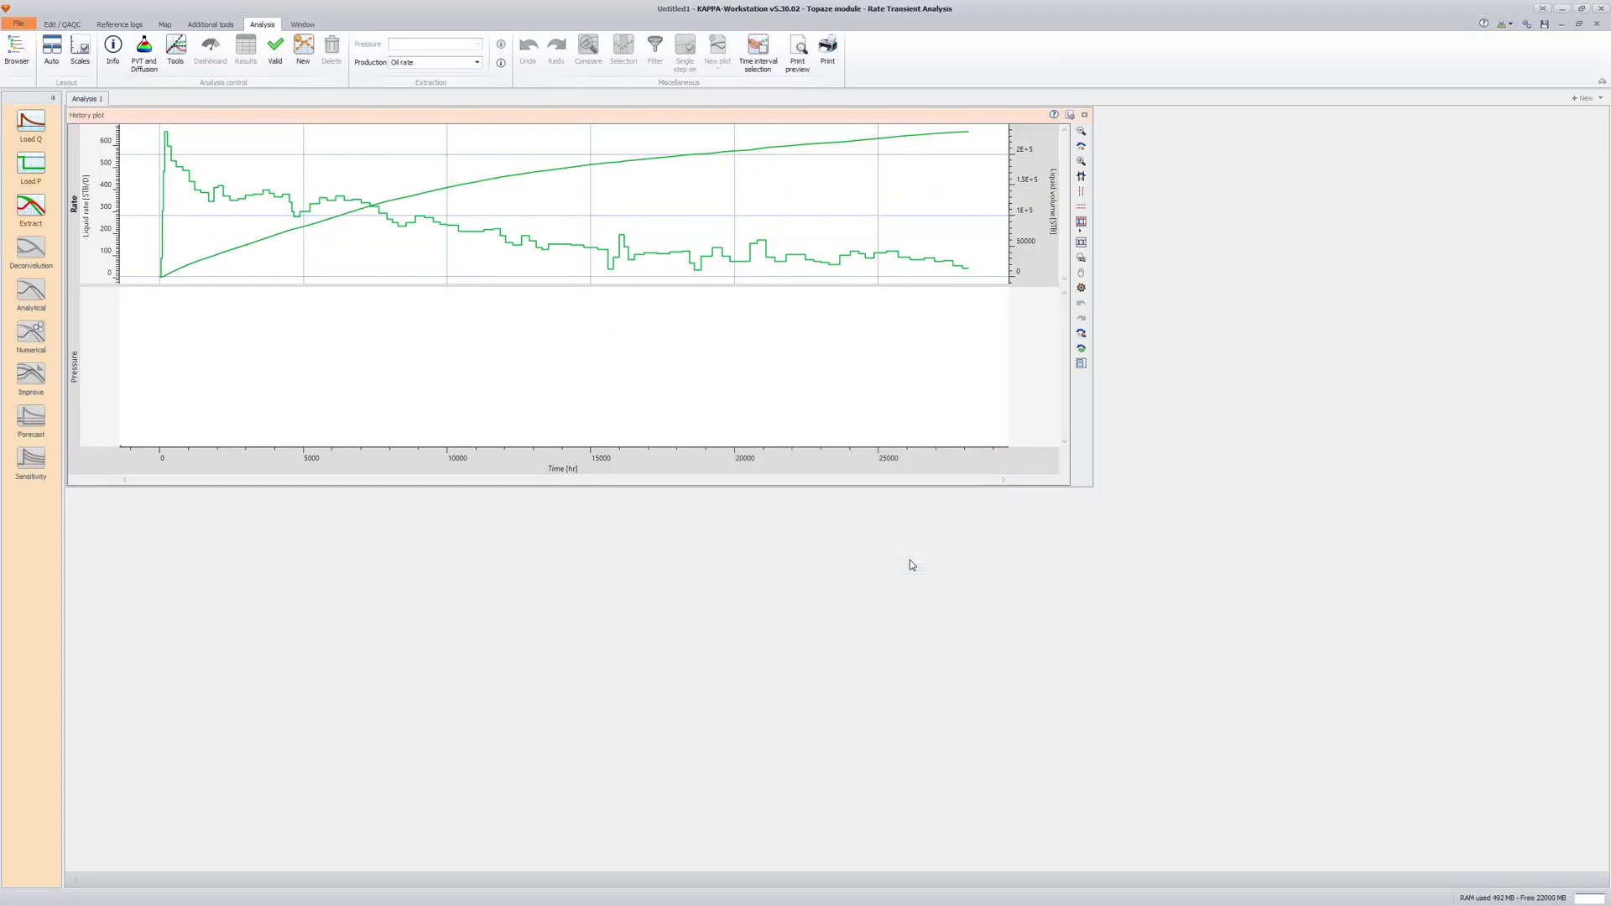
- Open rates-phase2.xlsx in a new Load Q and preview its water rate sheet
click(32, 124)
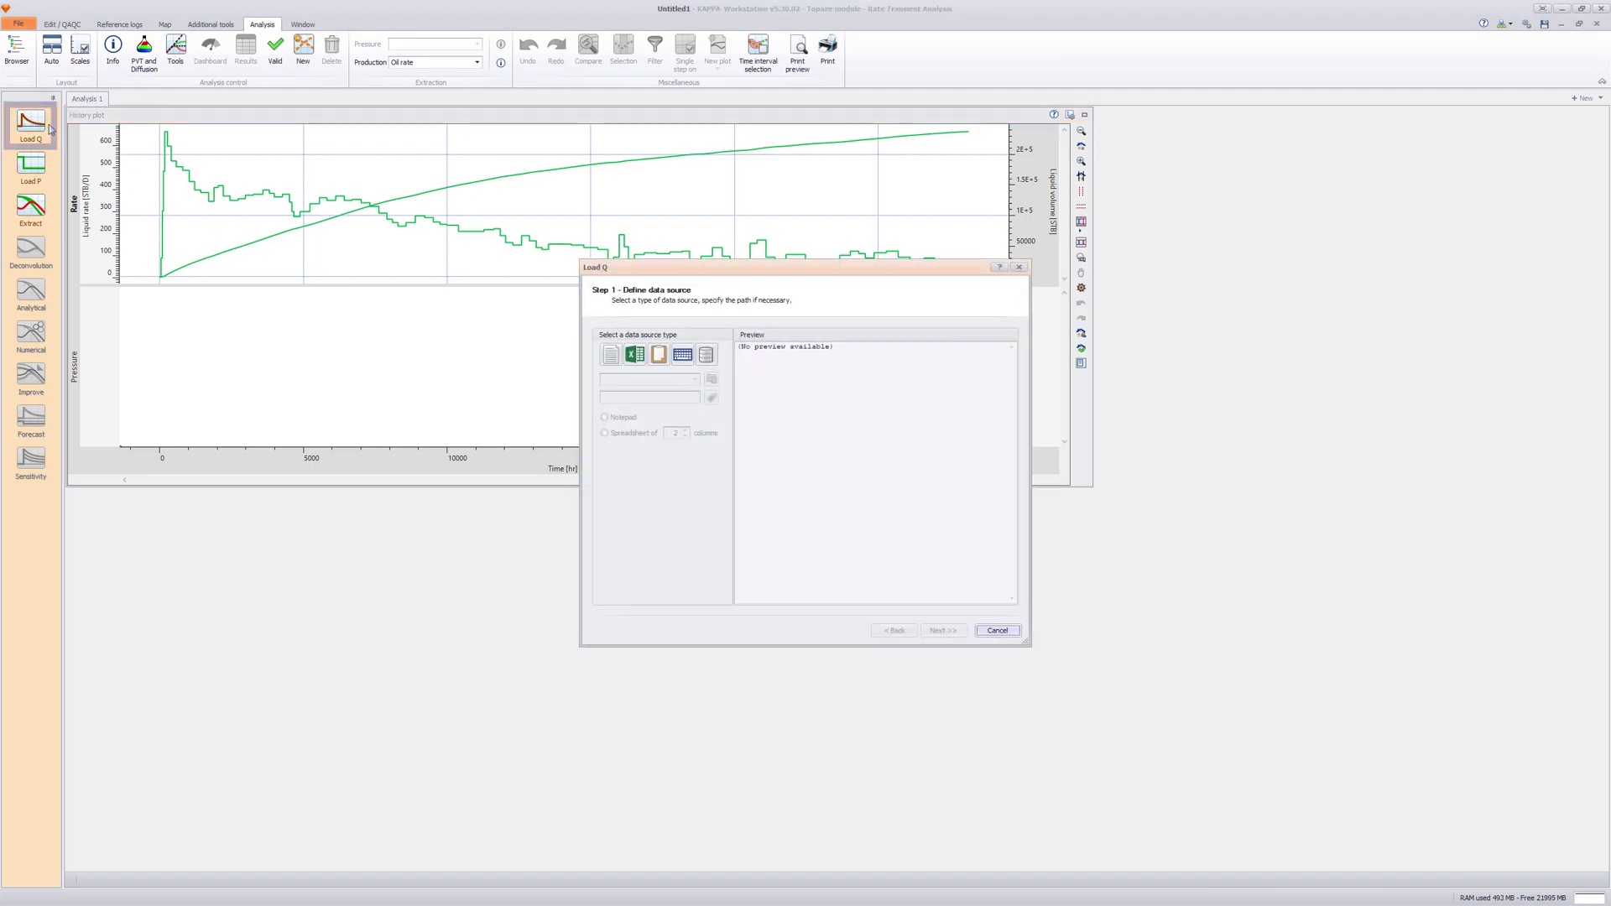
click(633, 353)
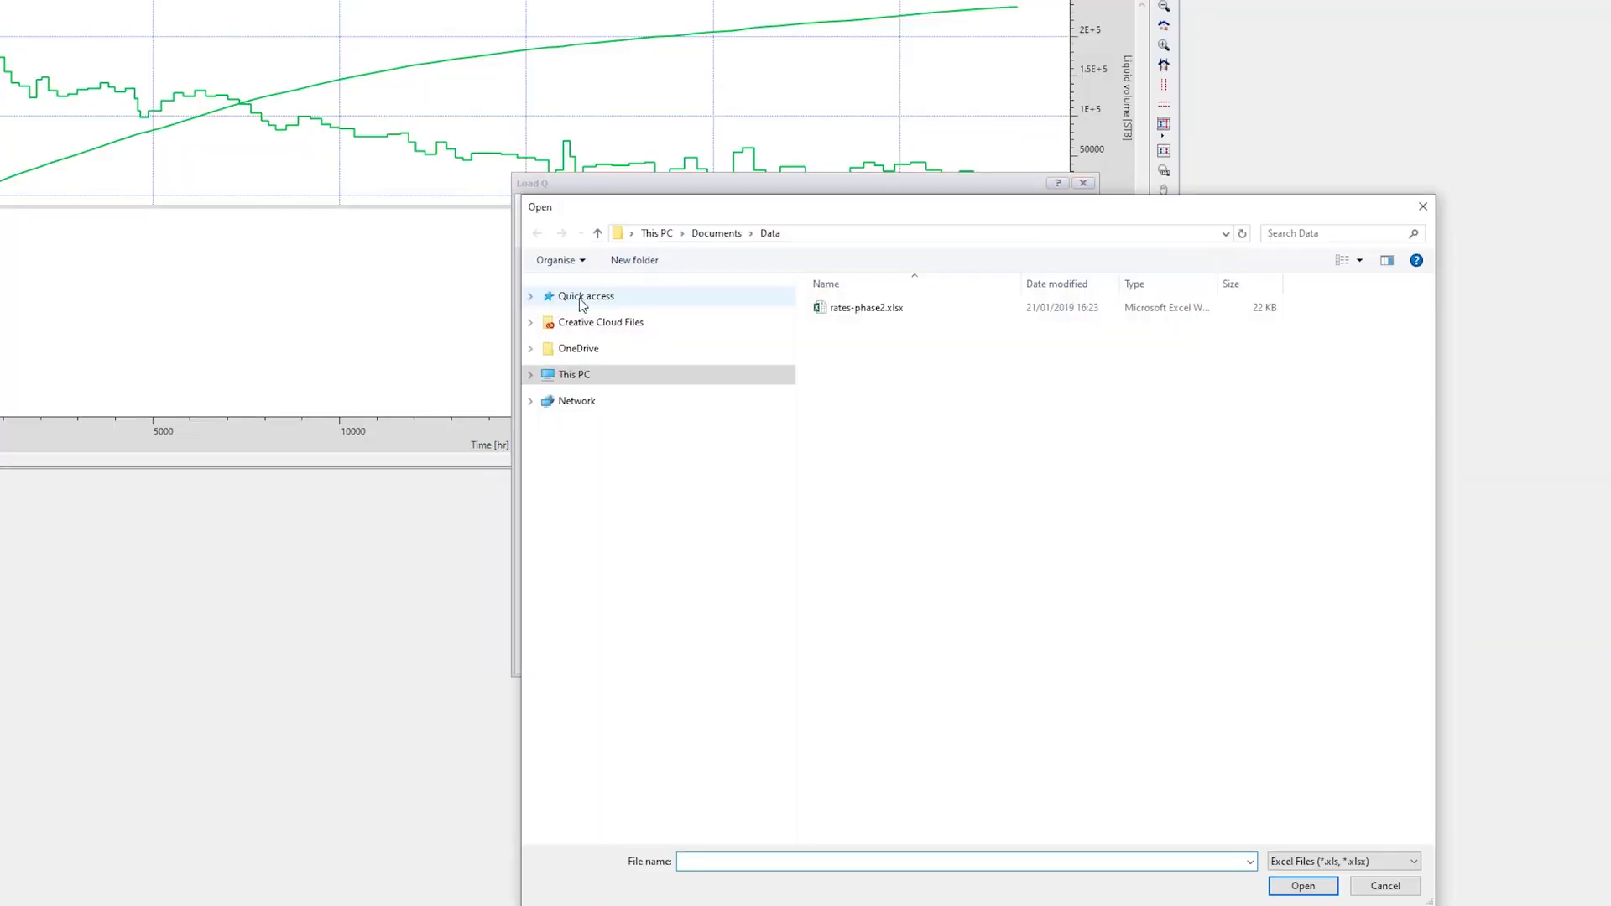
click(860, 307)
click(1304, 886)
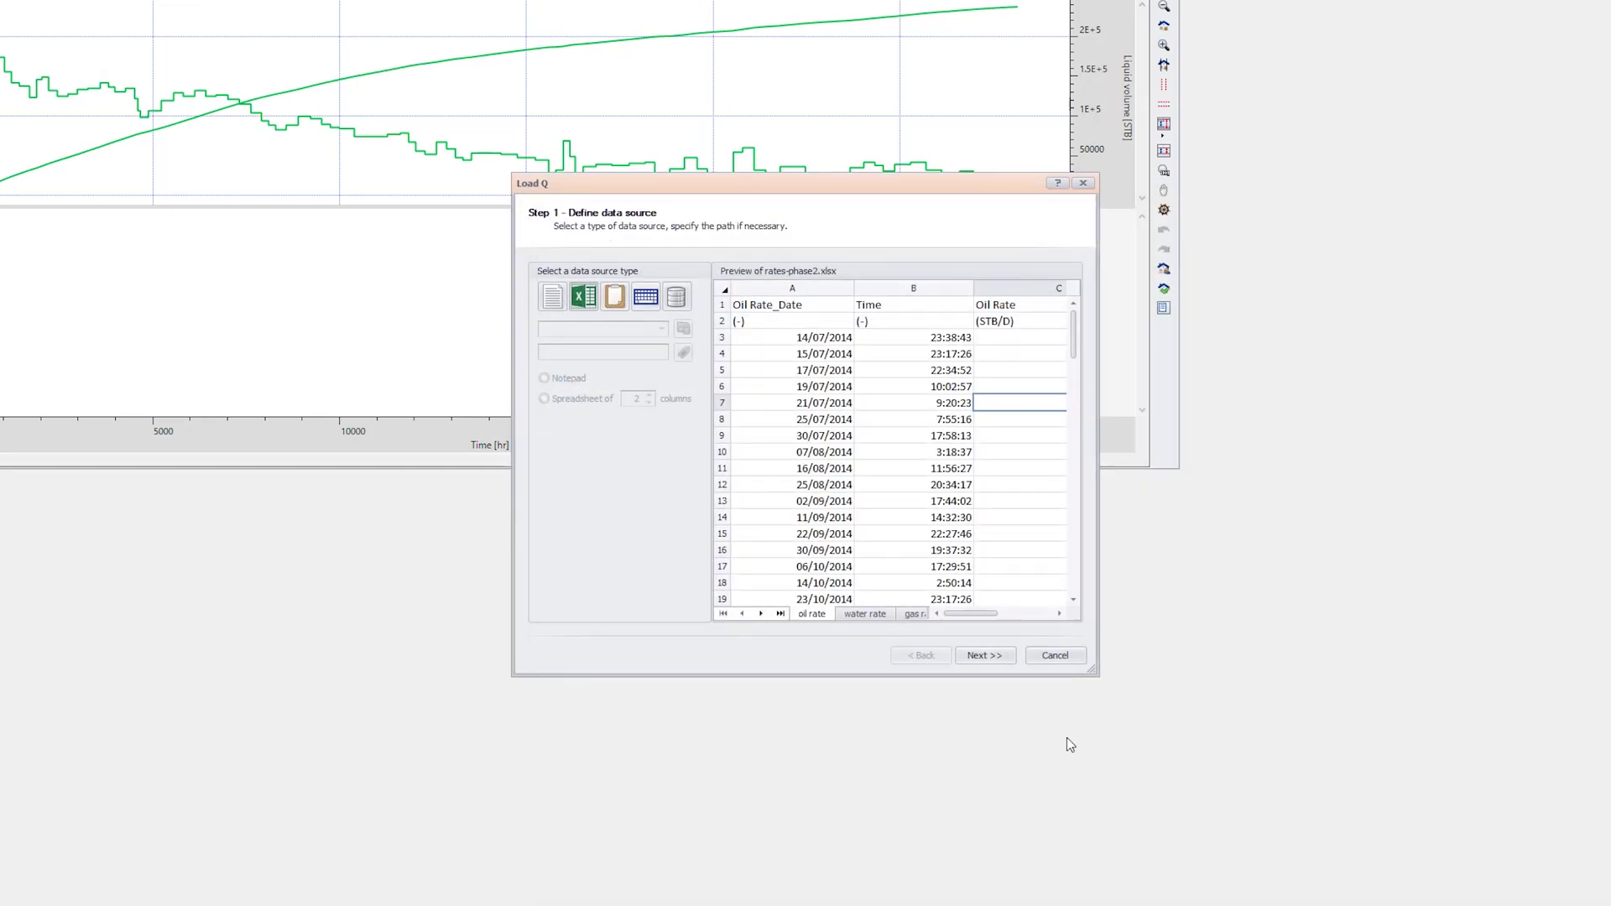
click(864, 613)
- Use time@start, set the third column to Water rate, and name the gauge 'Water rate'
click(995, 660)
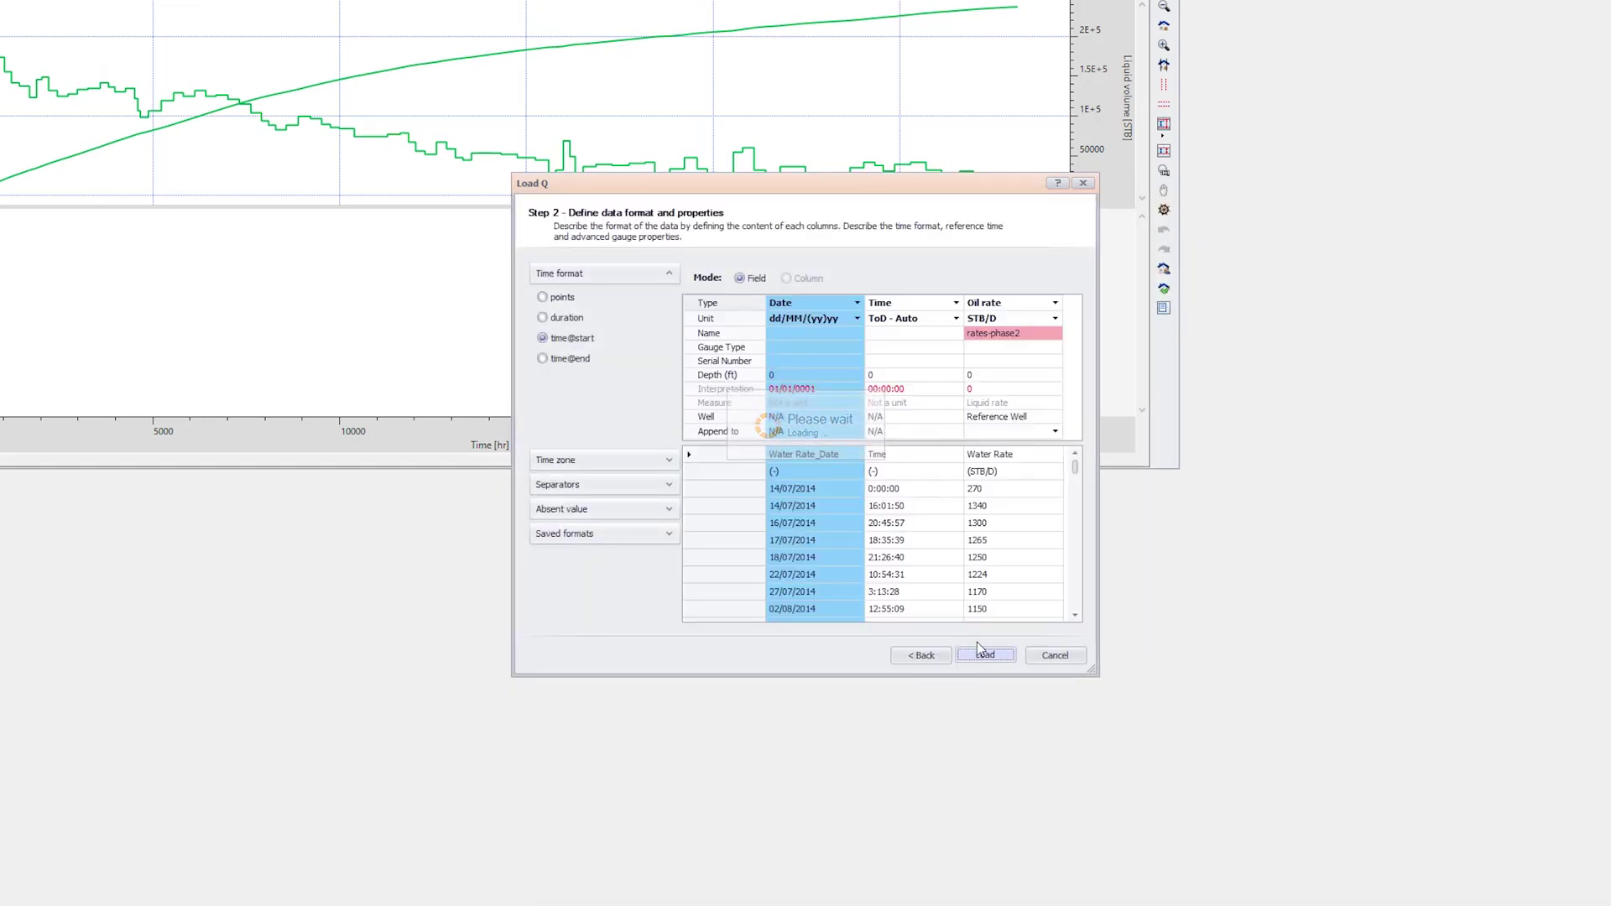
click(598, 340)
click(1028, 303)
click(1054, 303)
click(1010, 391)
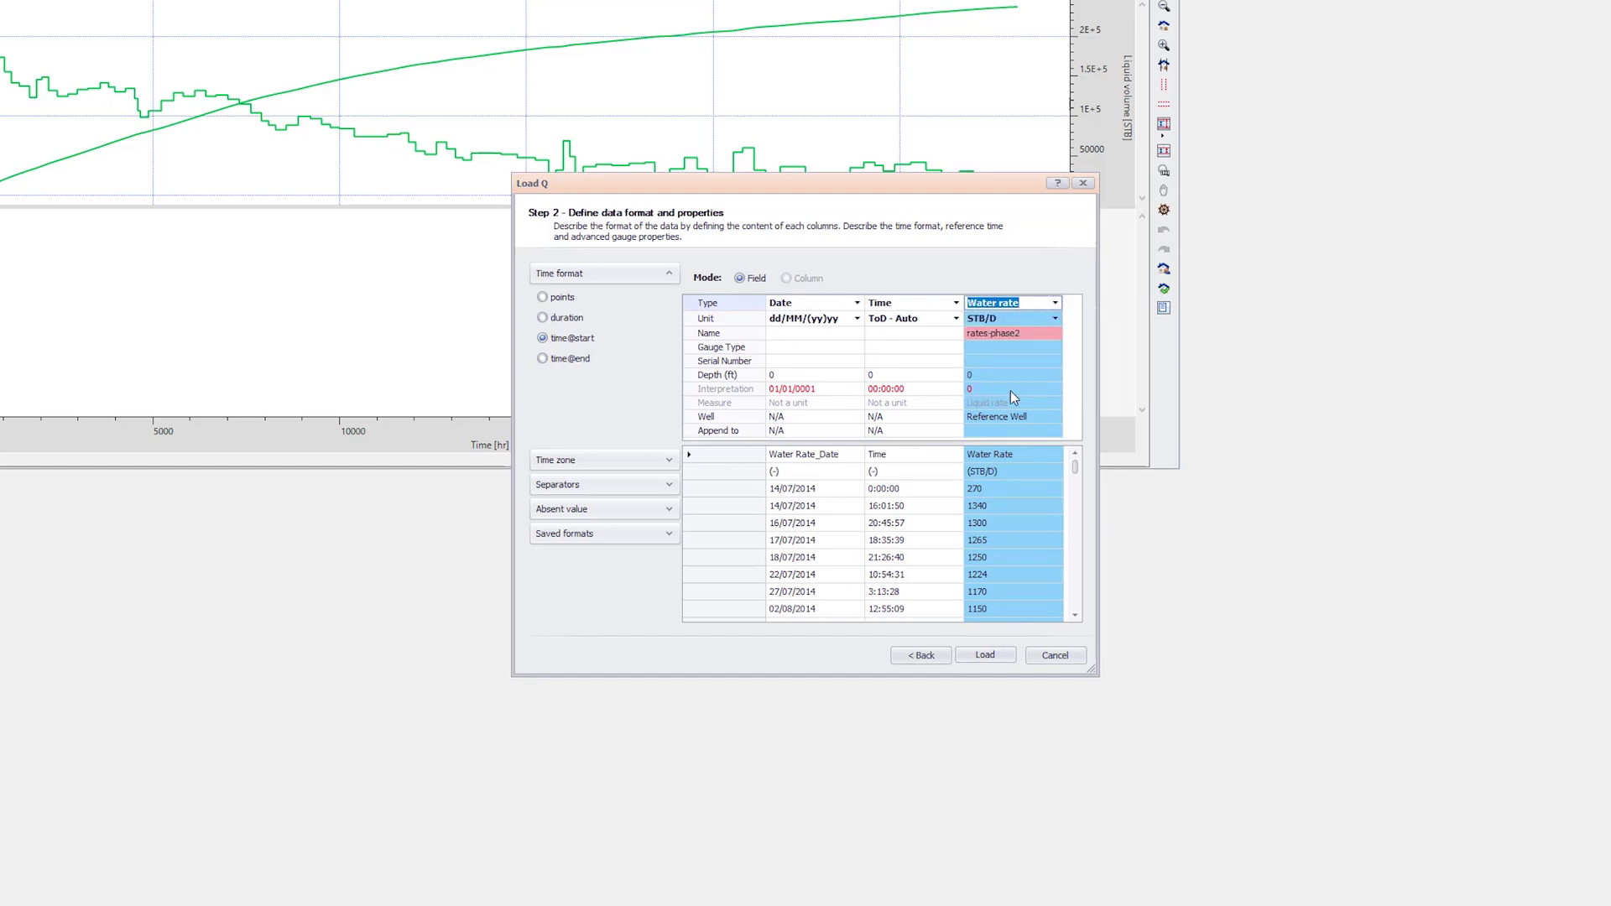
click(984, 333)
text(Water rate)
click(1011, 489)
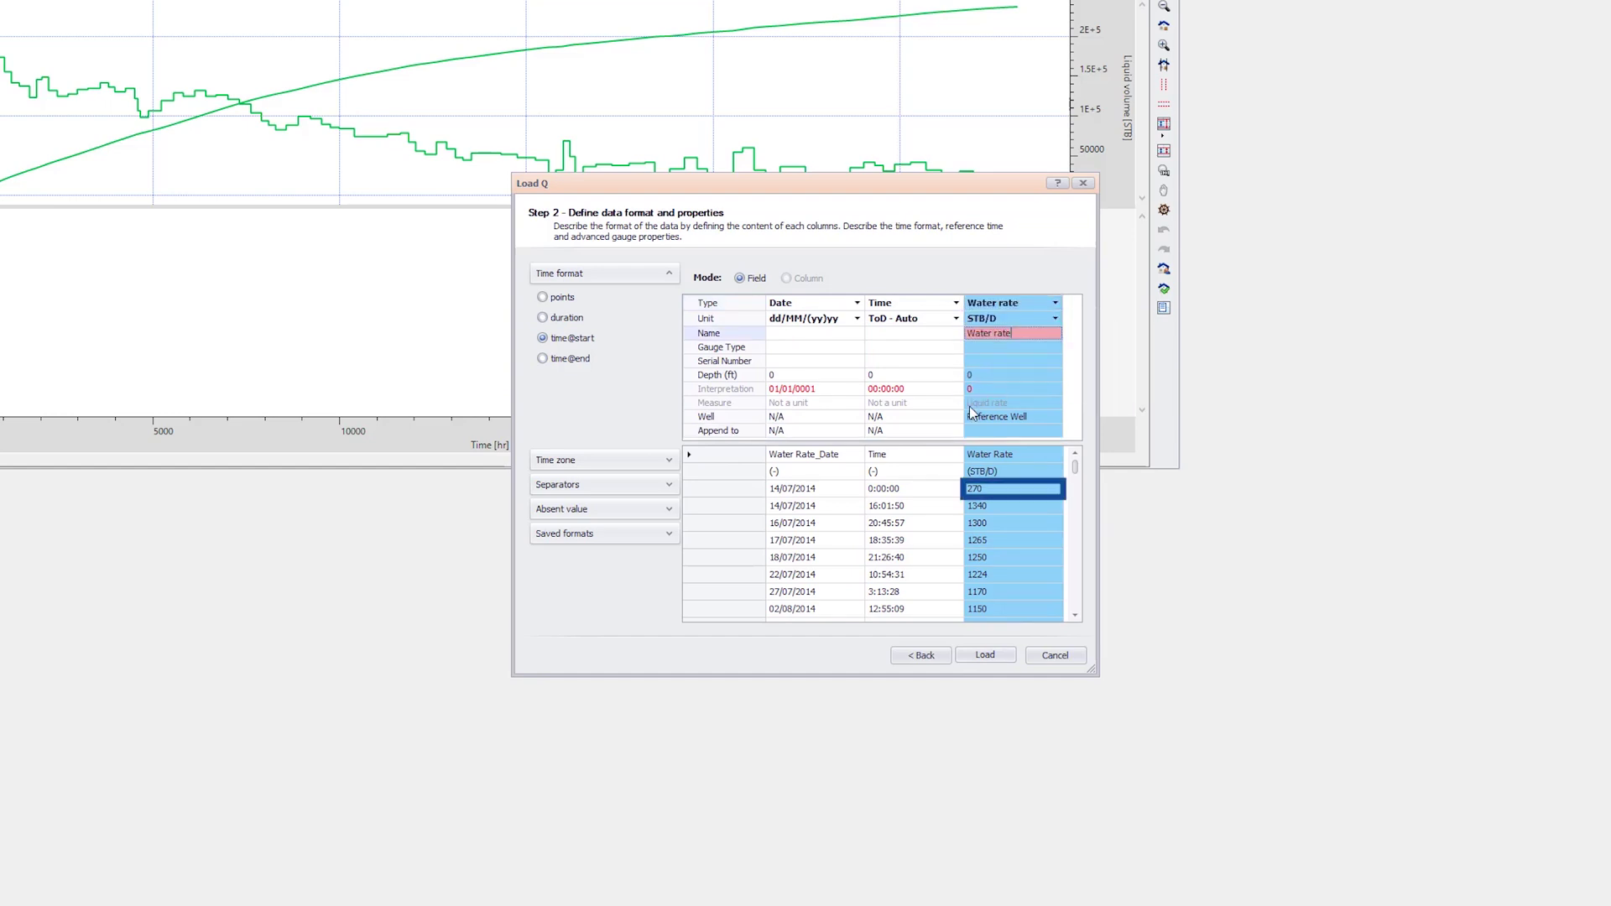
- Load the water rate data with a 1-day last step duration
click(985, 655)
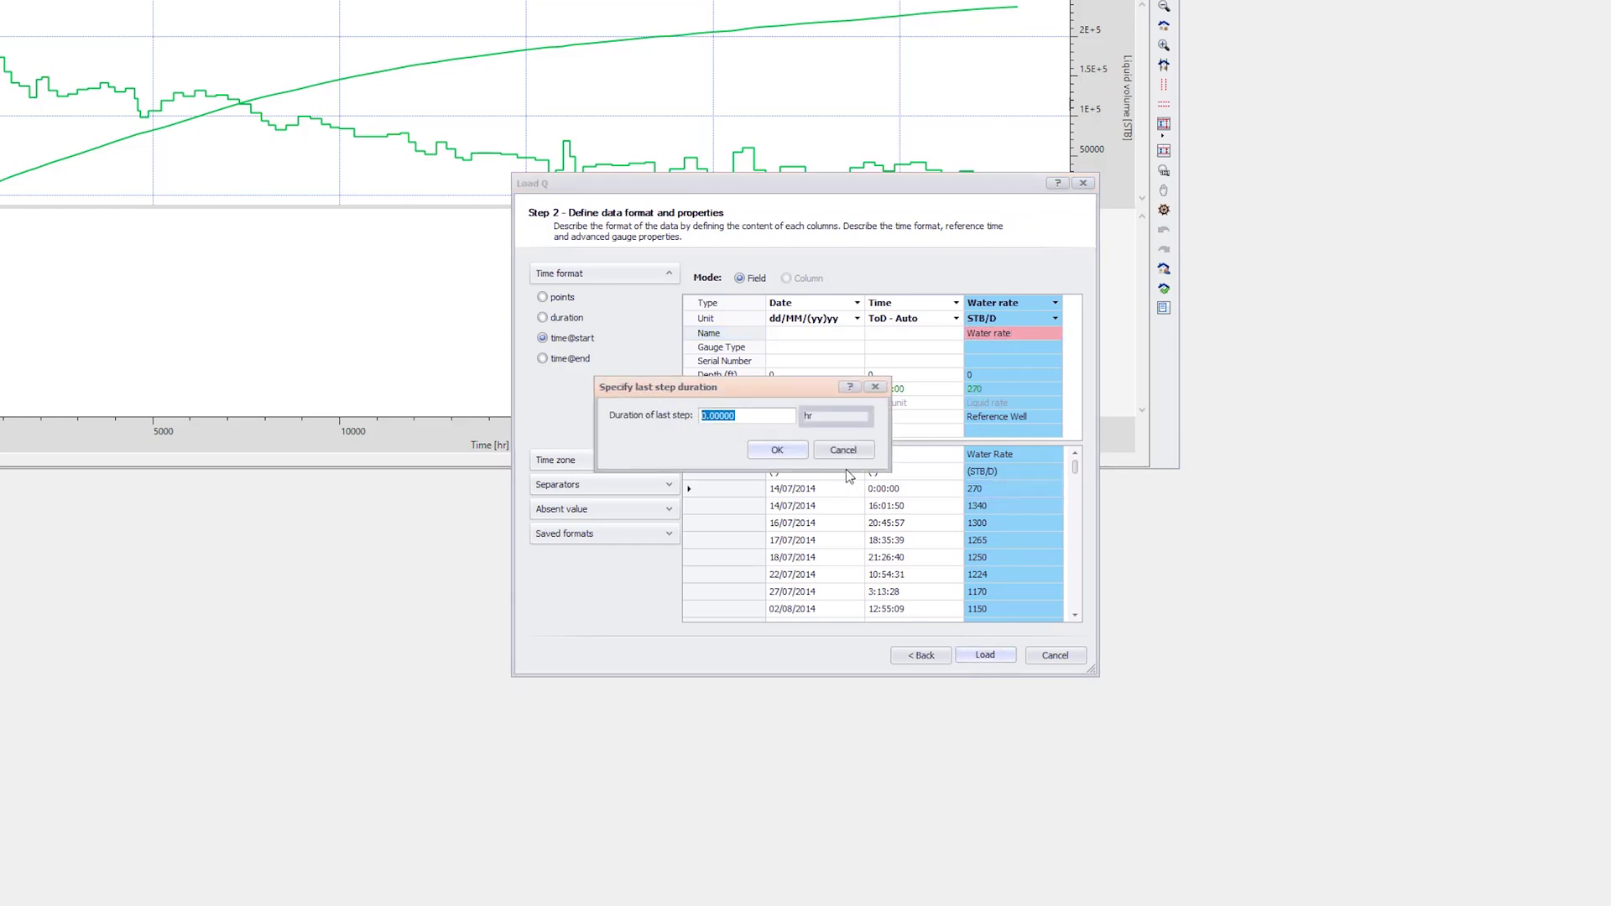
click(839, 410)
click(848, 515)
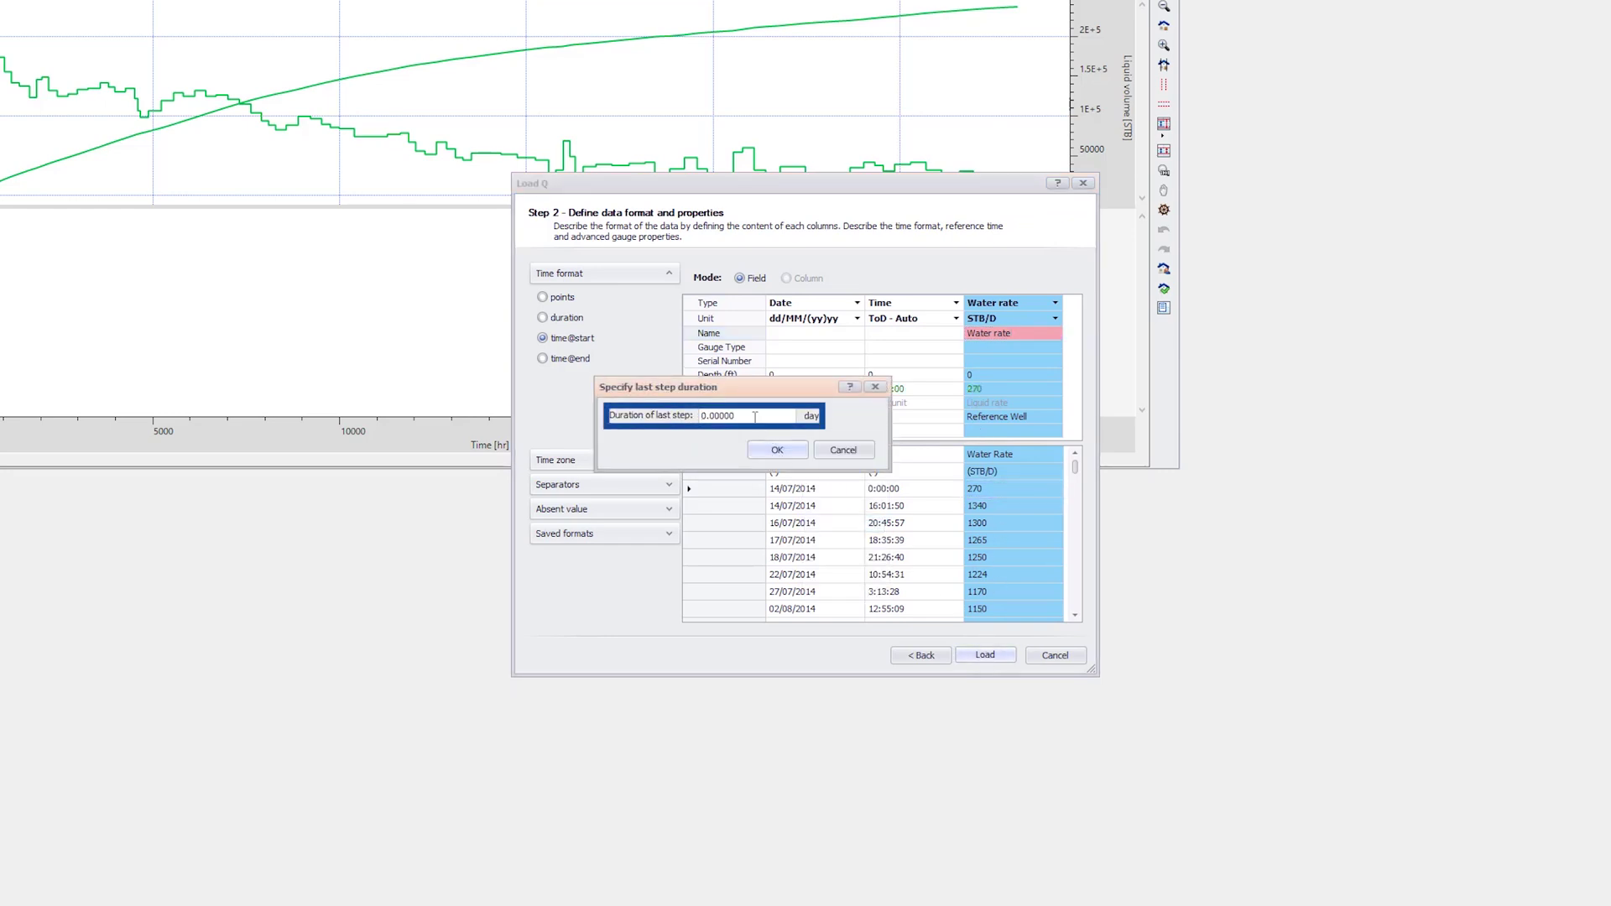
double_click(747, 416)
text(1)
click(776, 450)
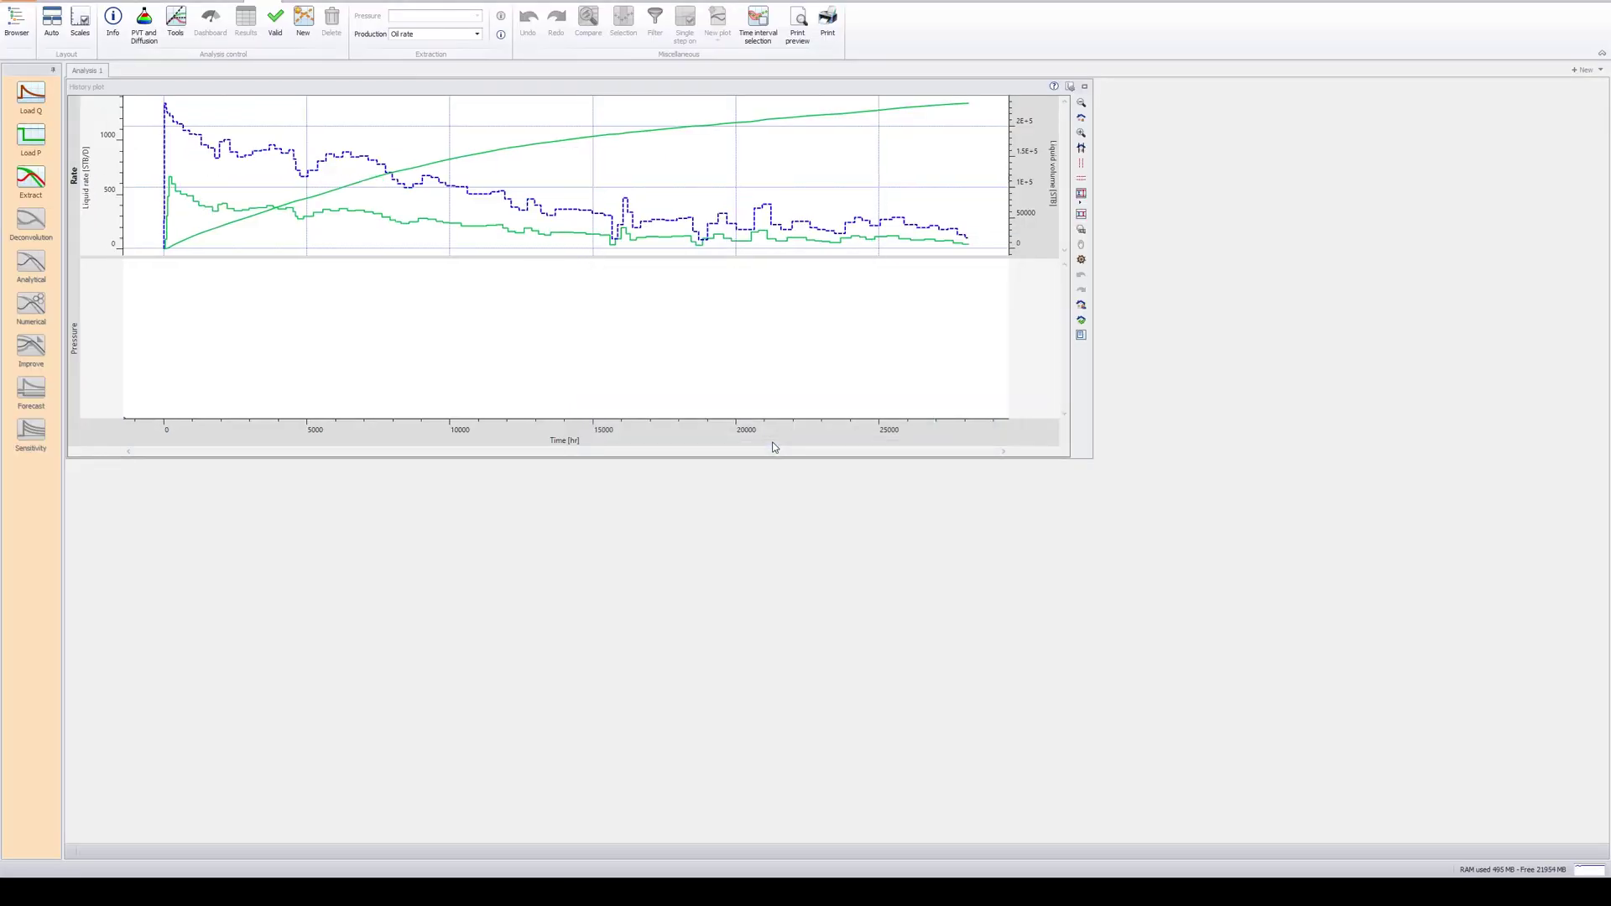
- Reopen rates-phase2.xlsx and map its rate column as Gas rate, named 'Gas rate'
click(30, 97)
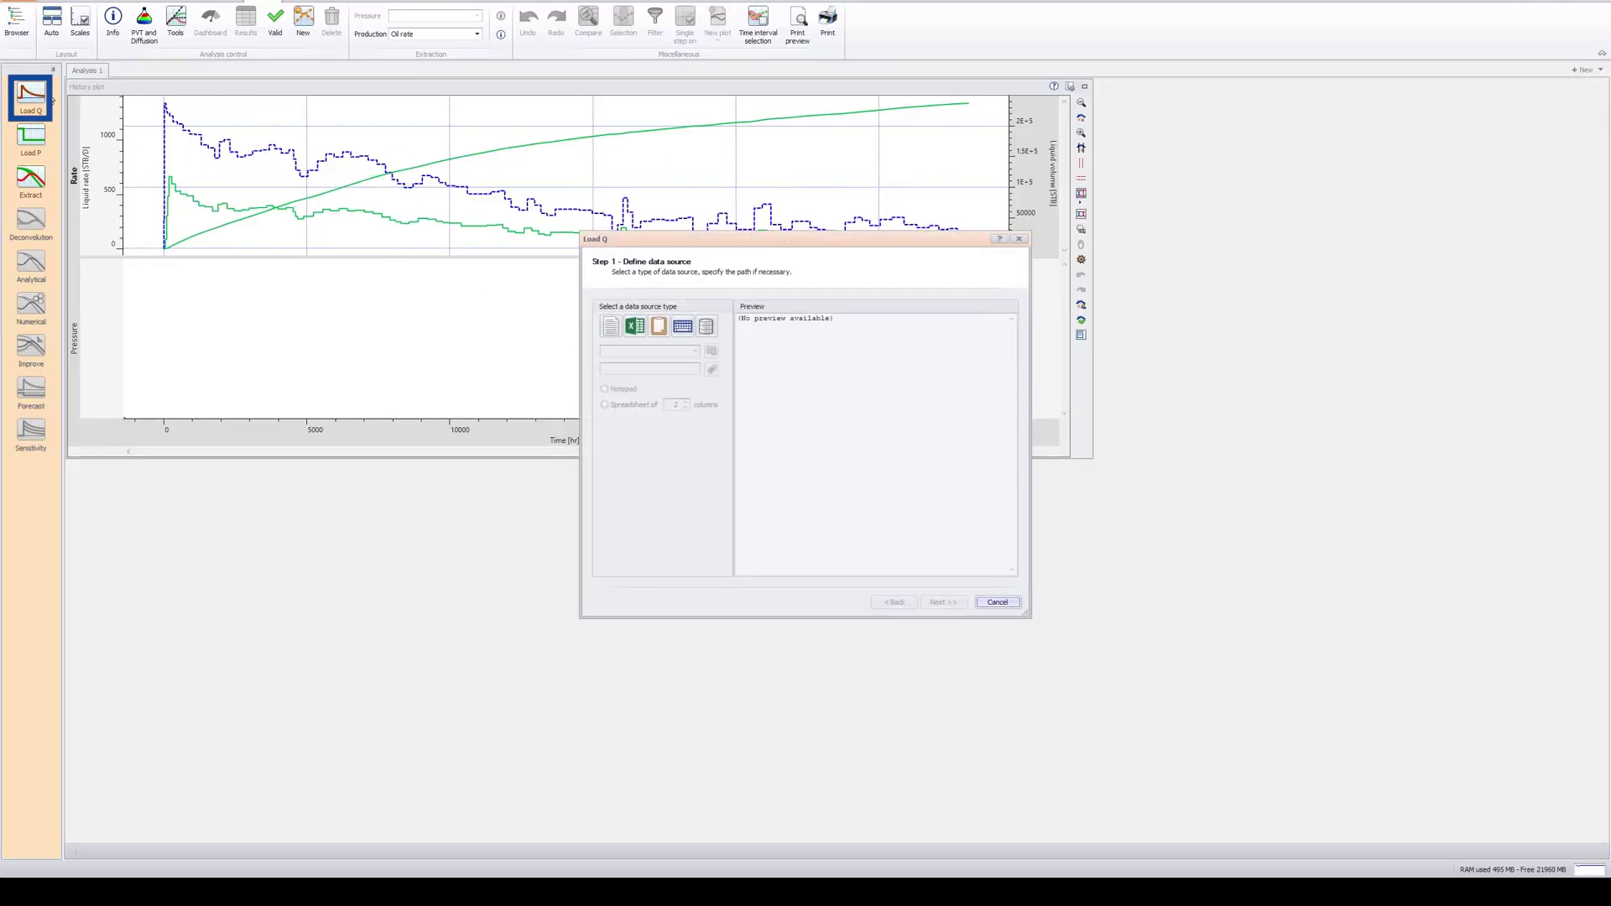
click(634, 325)
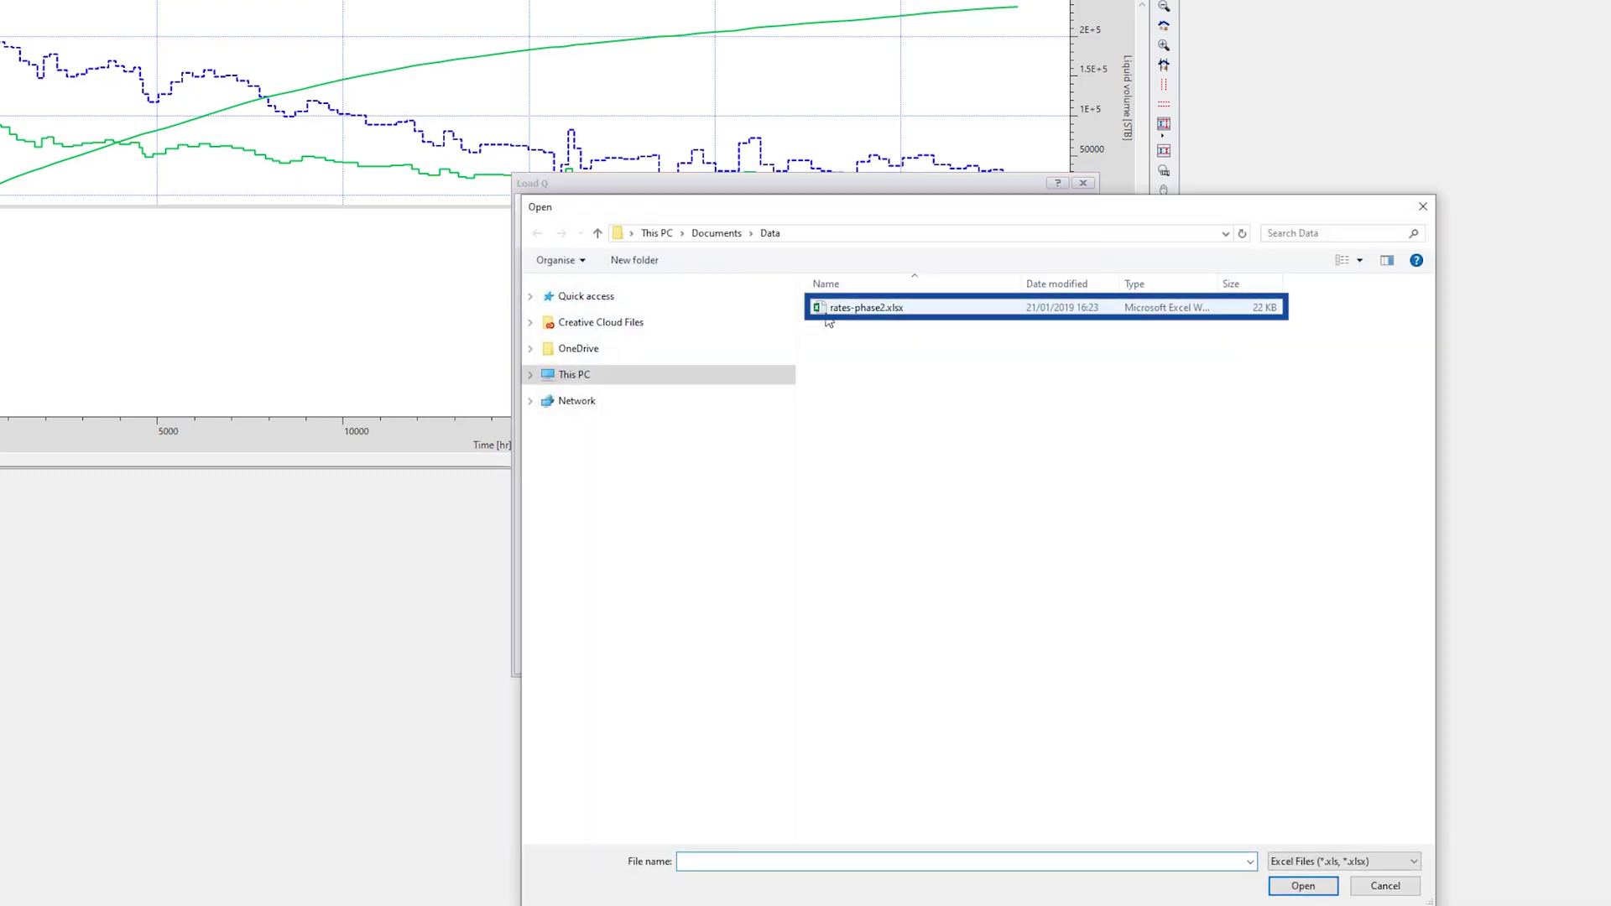
click(843, 317)
click(1303, 886)
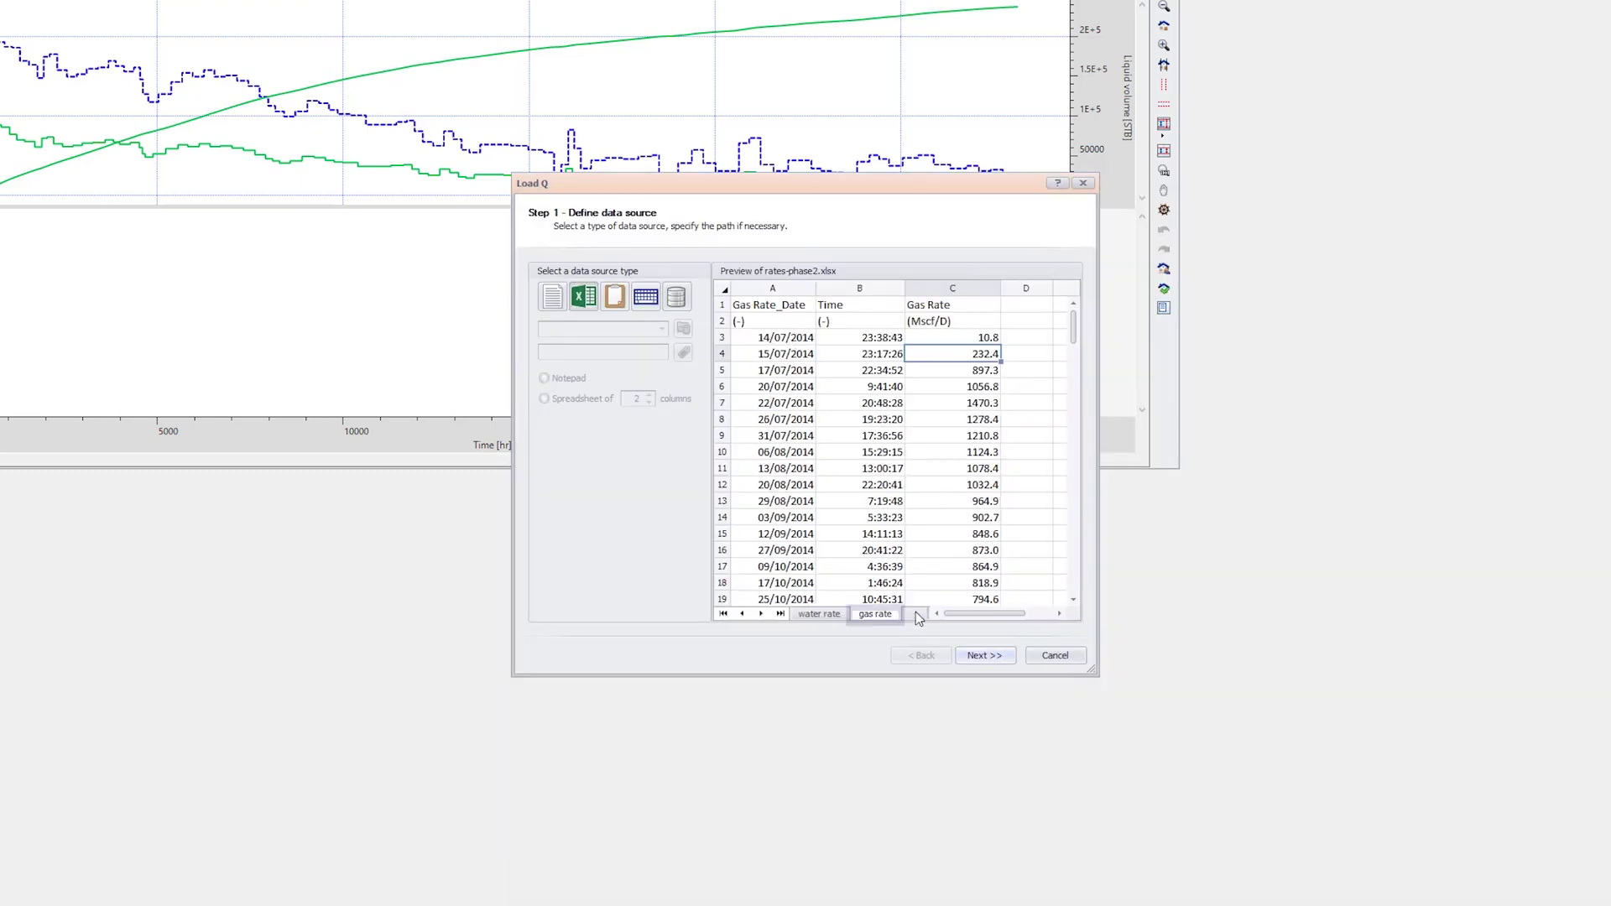
click(984, 655)
click(1011, 302)
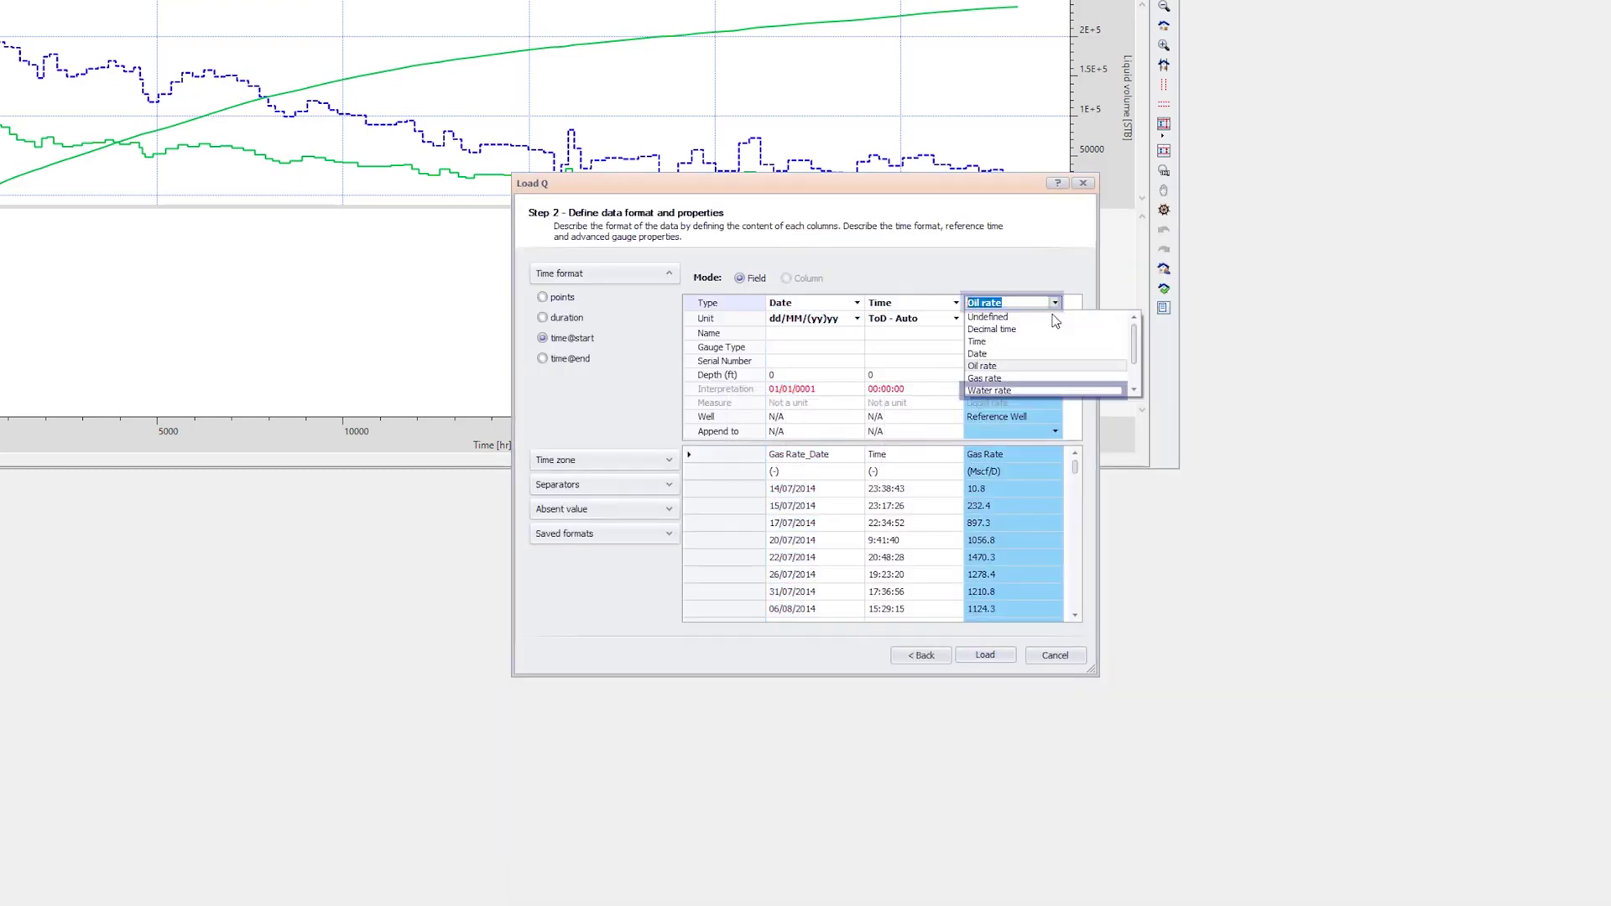
click(1008, 379)
click(971, 333)
text(Gas rate)
click(1011, 488)
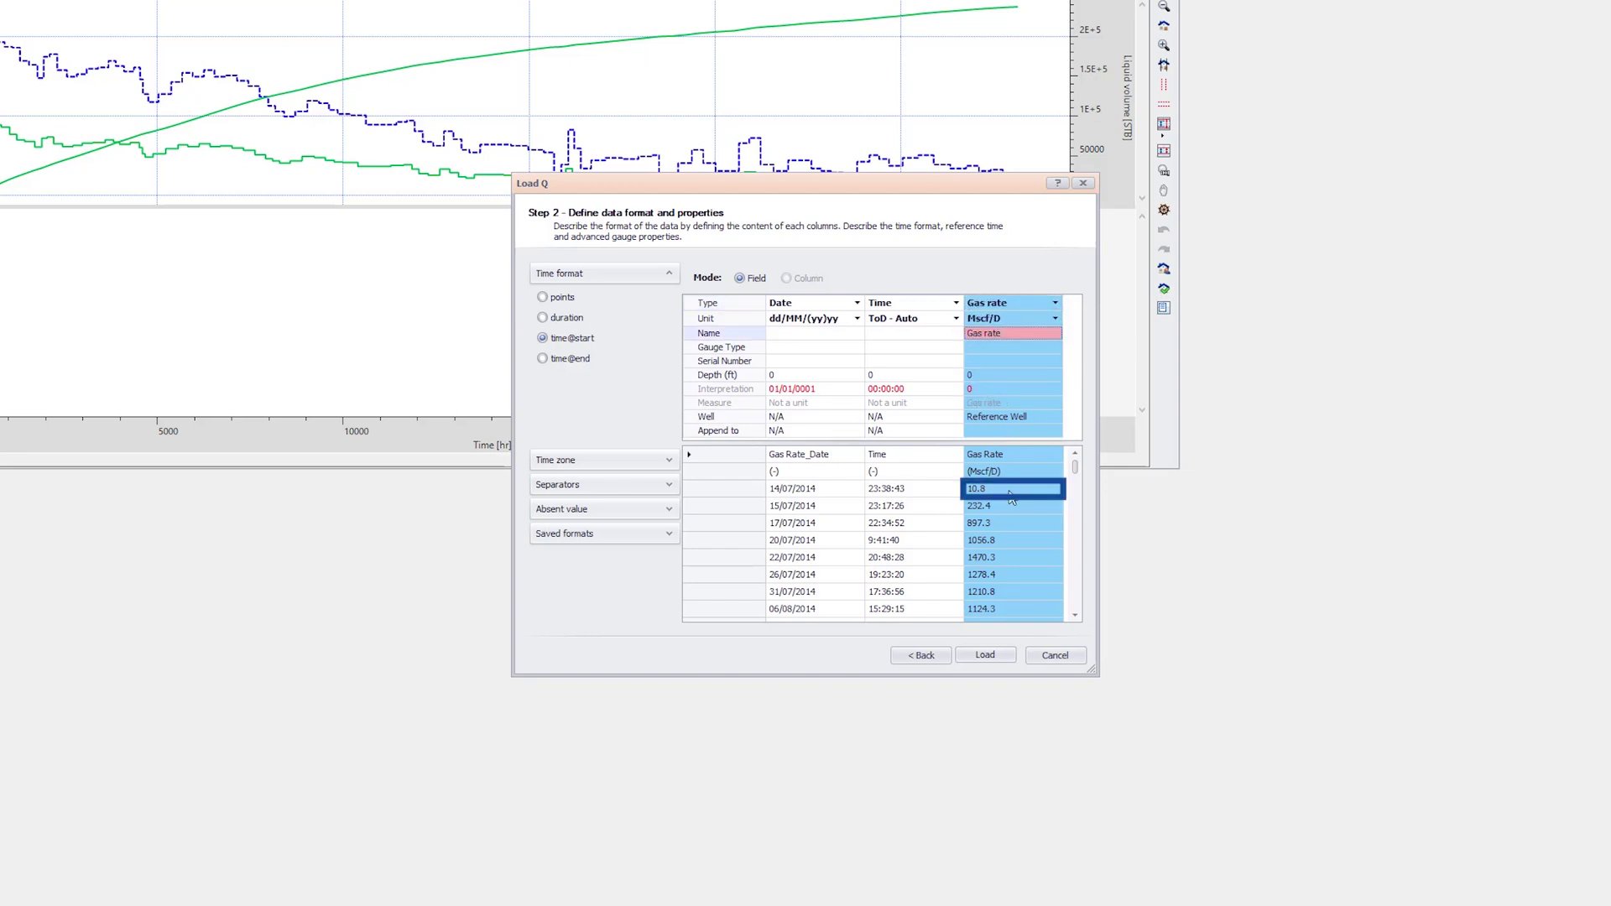
- Load the gas rate data with a 7-day last step duration
click(985, 655)
click(808, 415)
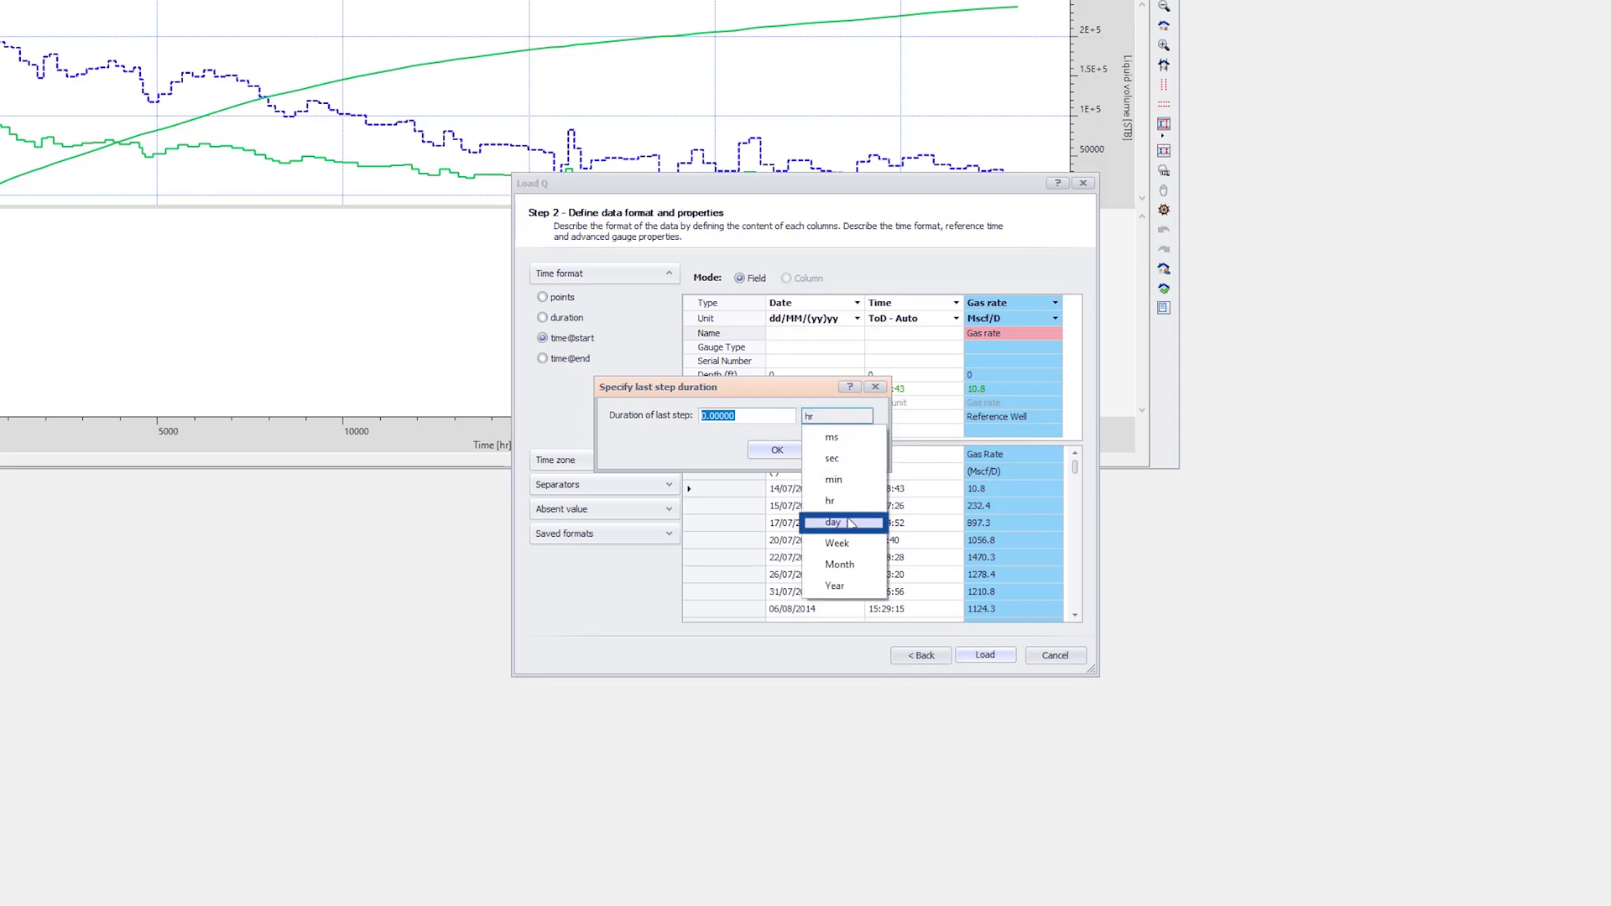
click(808, 520)
click(709, 417)
text(7)
click(777, 449)
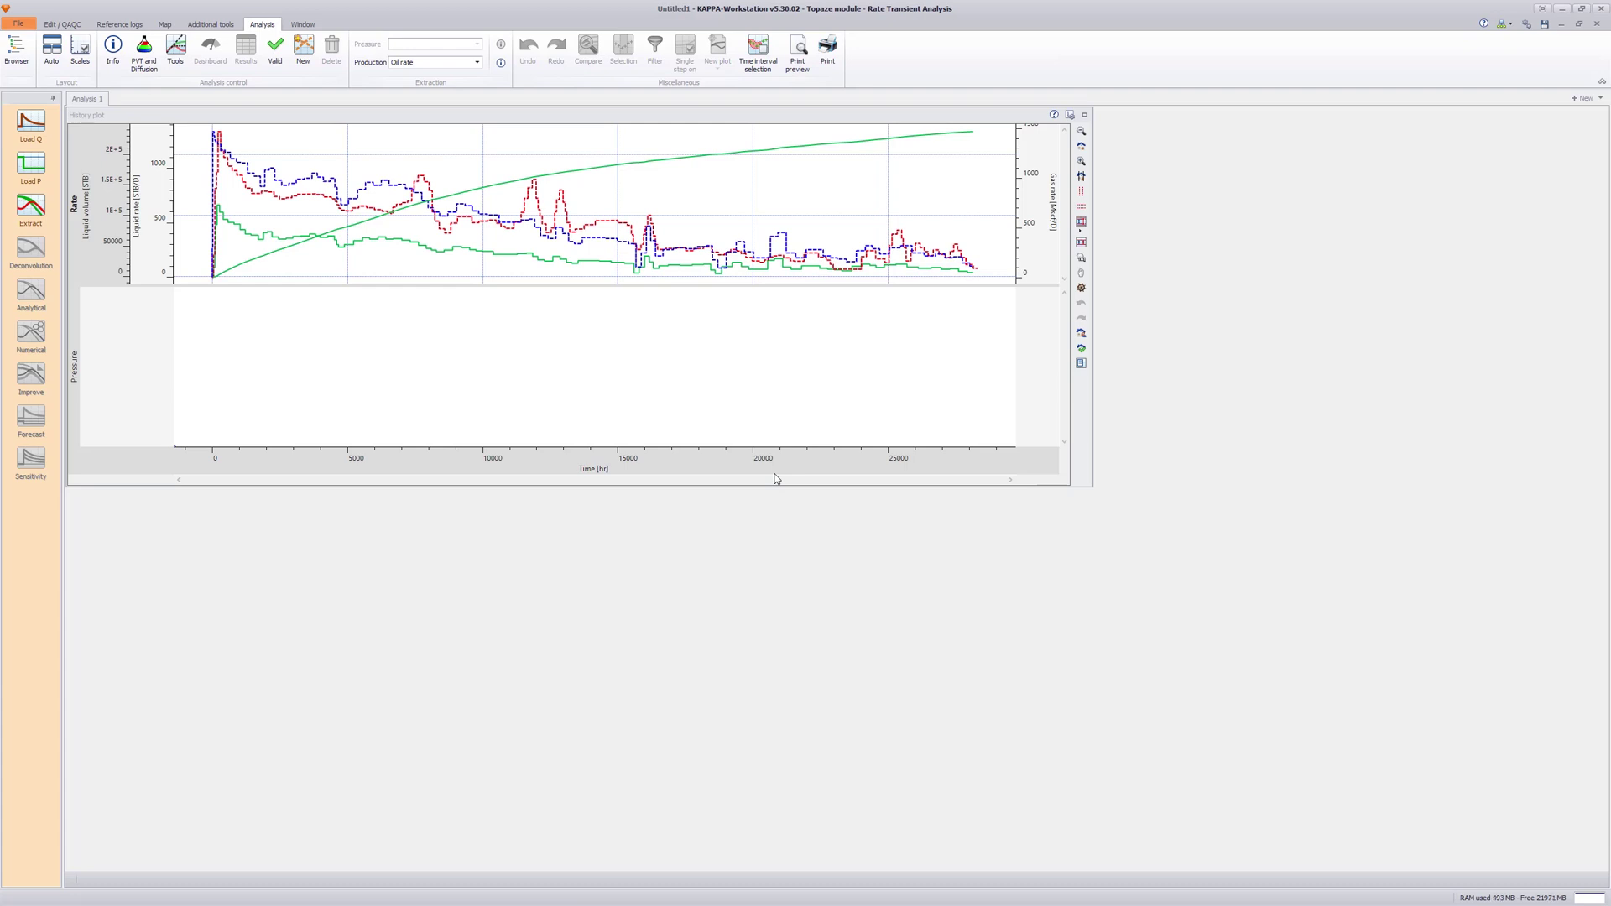
- Start a Load P and open the bhp.txt pressure file
click(32, 168)
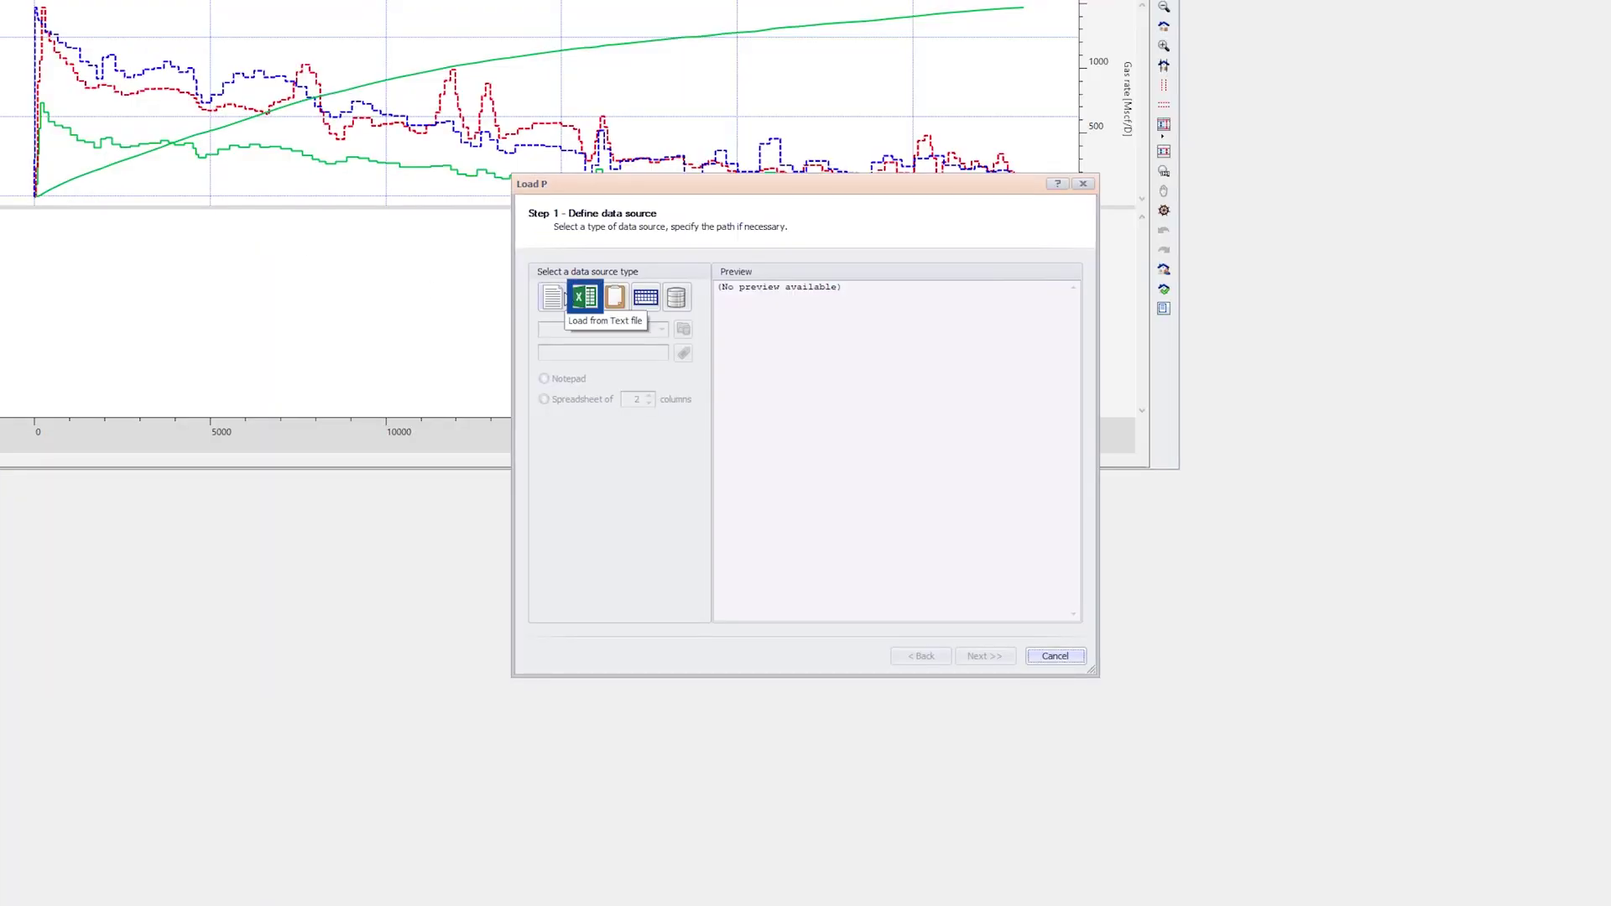
click(635, 354)
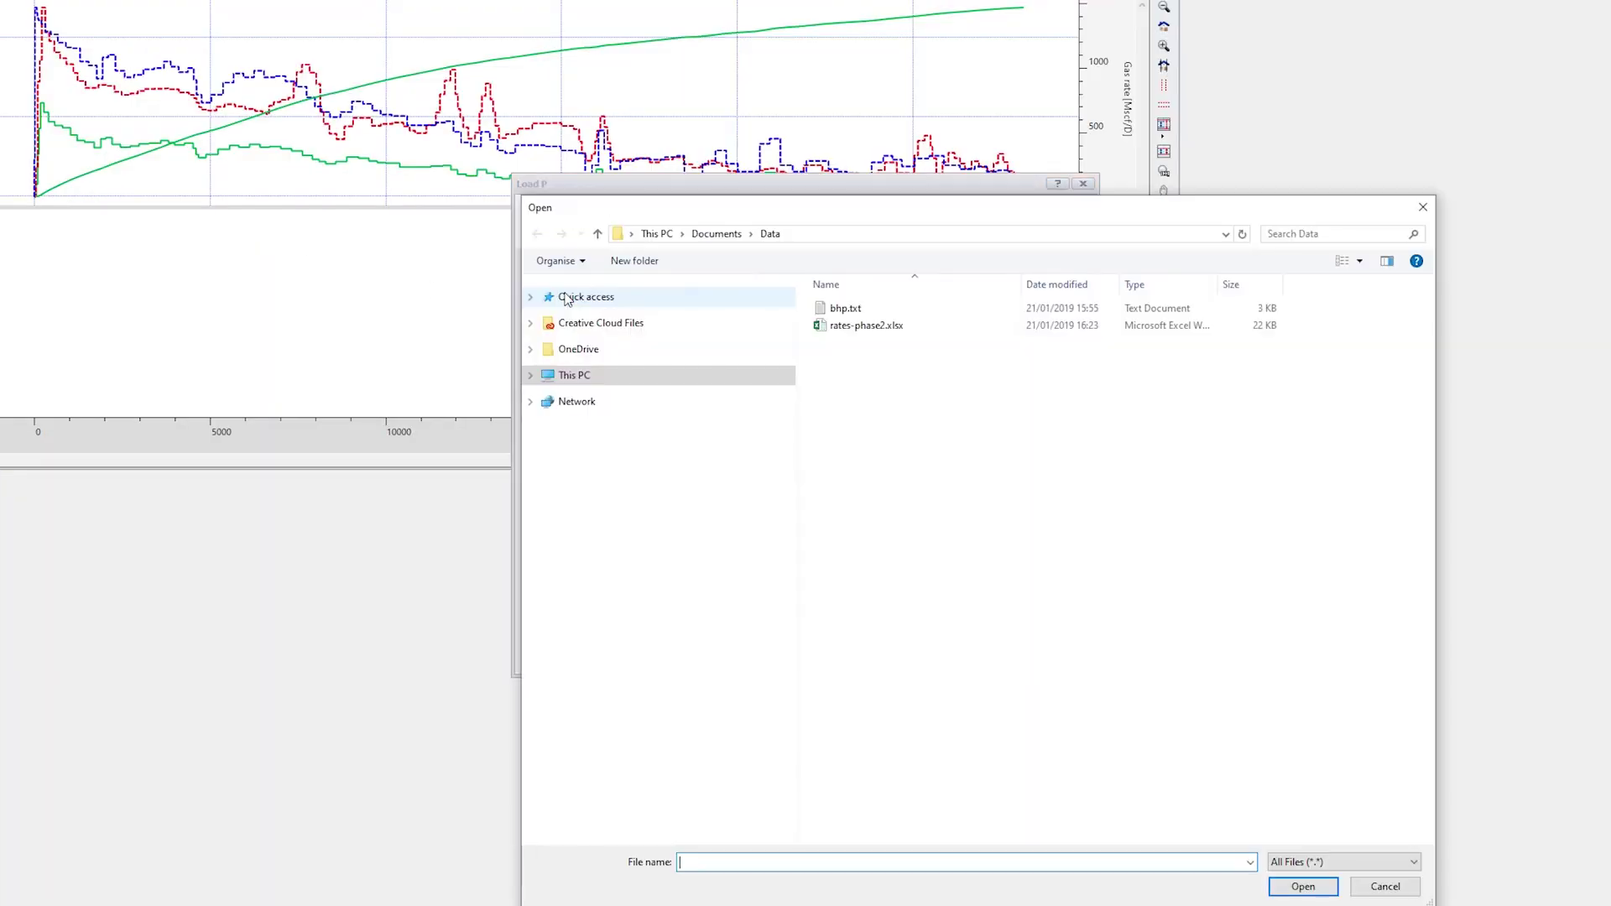
click(844, 308)
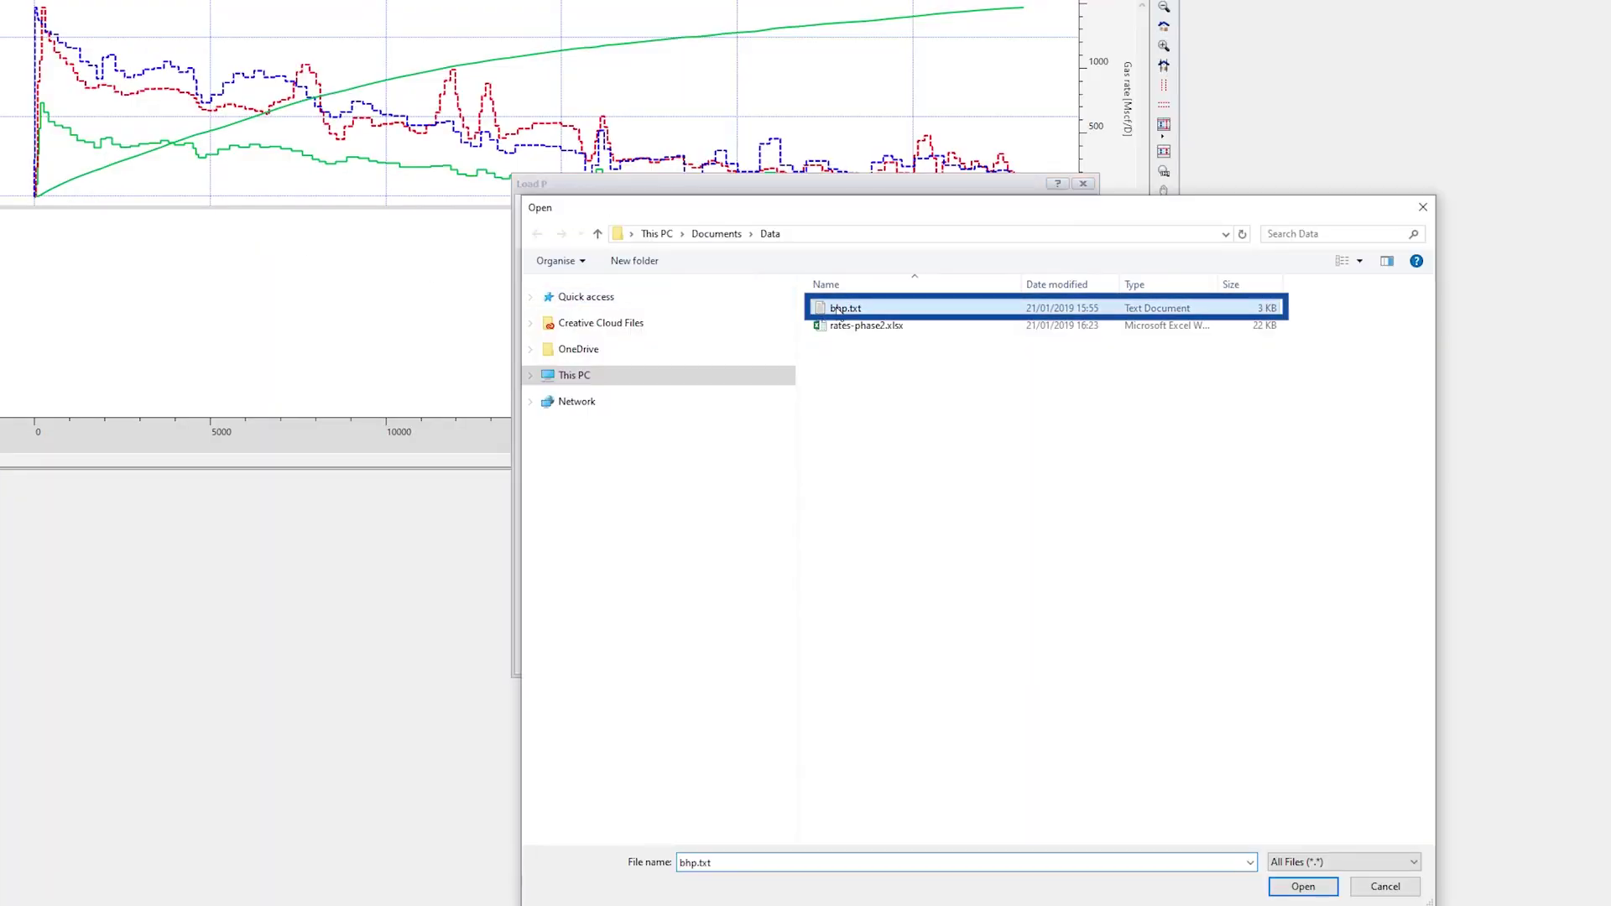
click(1281, 888)
click(988, 659)
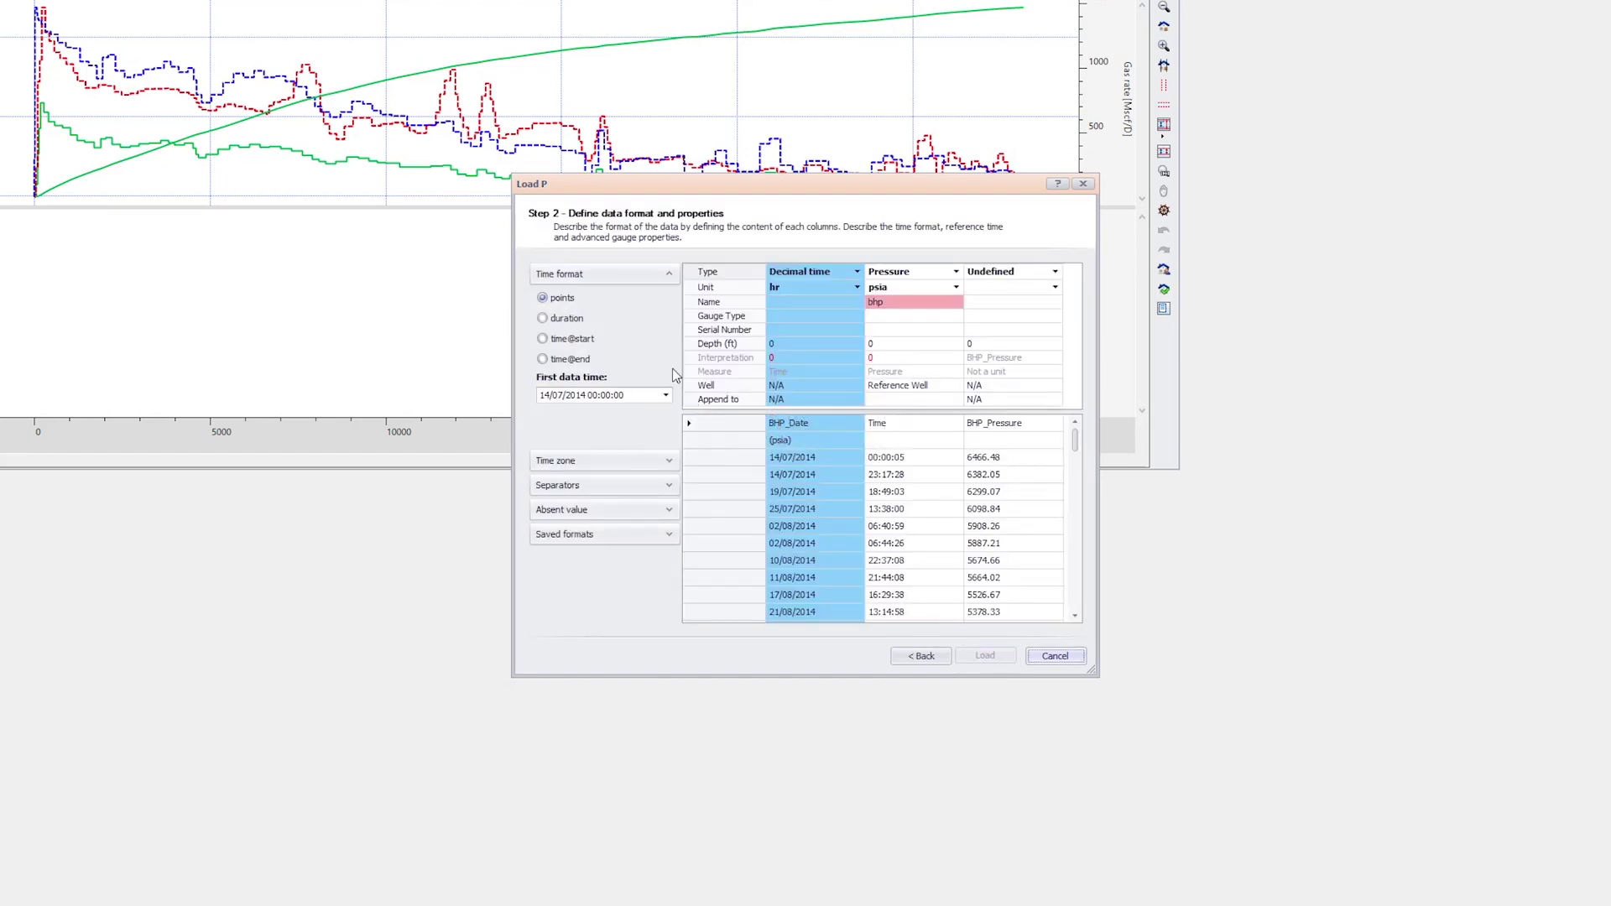
- Map the columns as Date, Time and Pressure, set the first data row, and load it
click(810, 271)
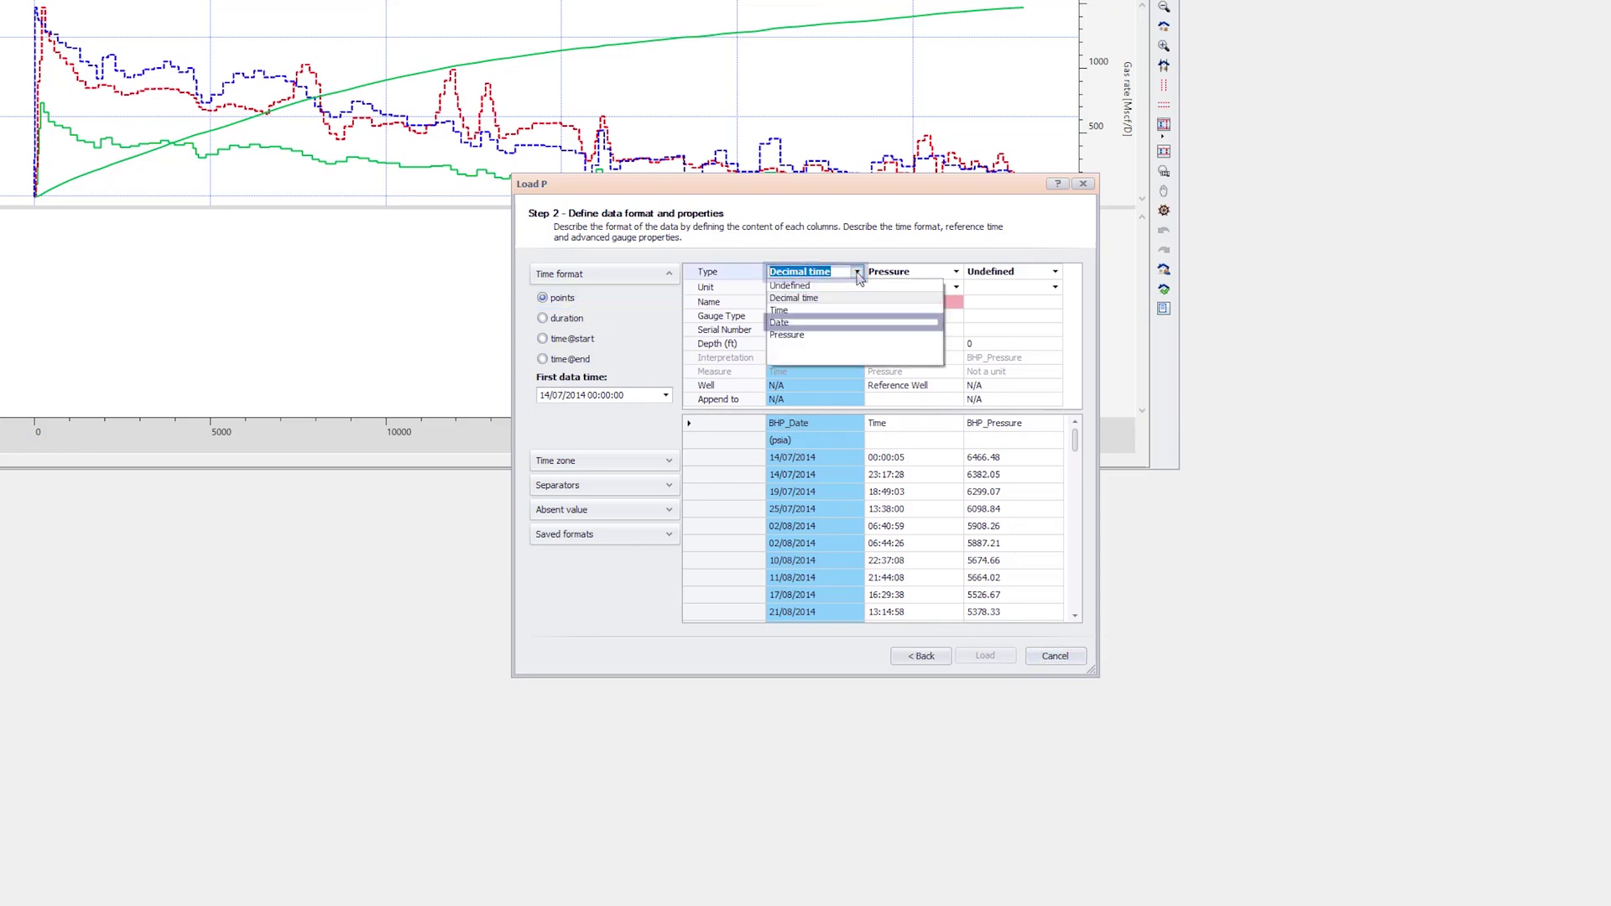
click(788, 323)
click(955, 272)
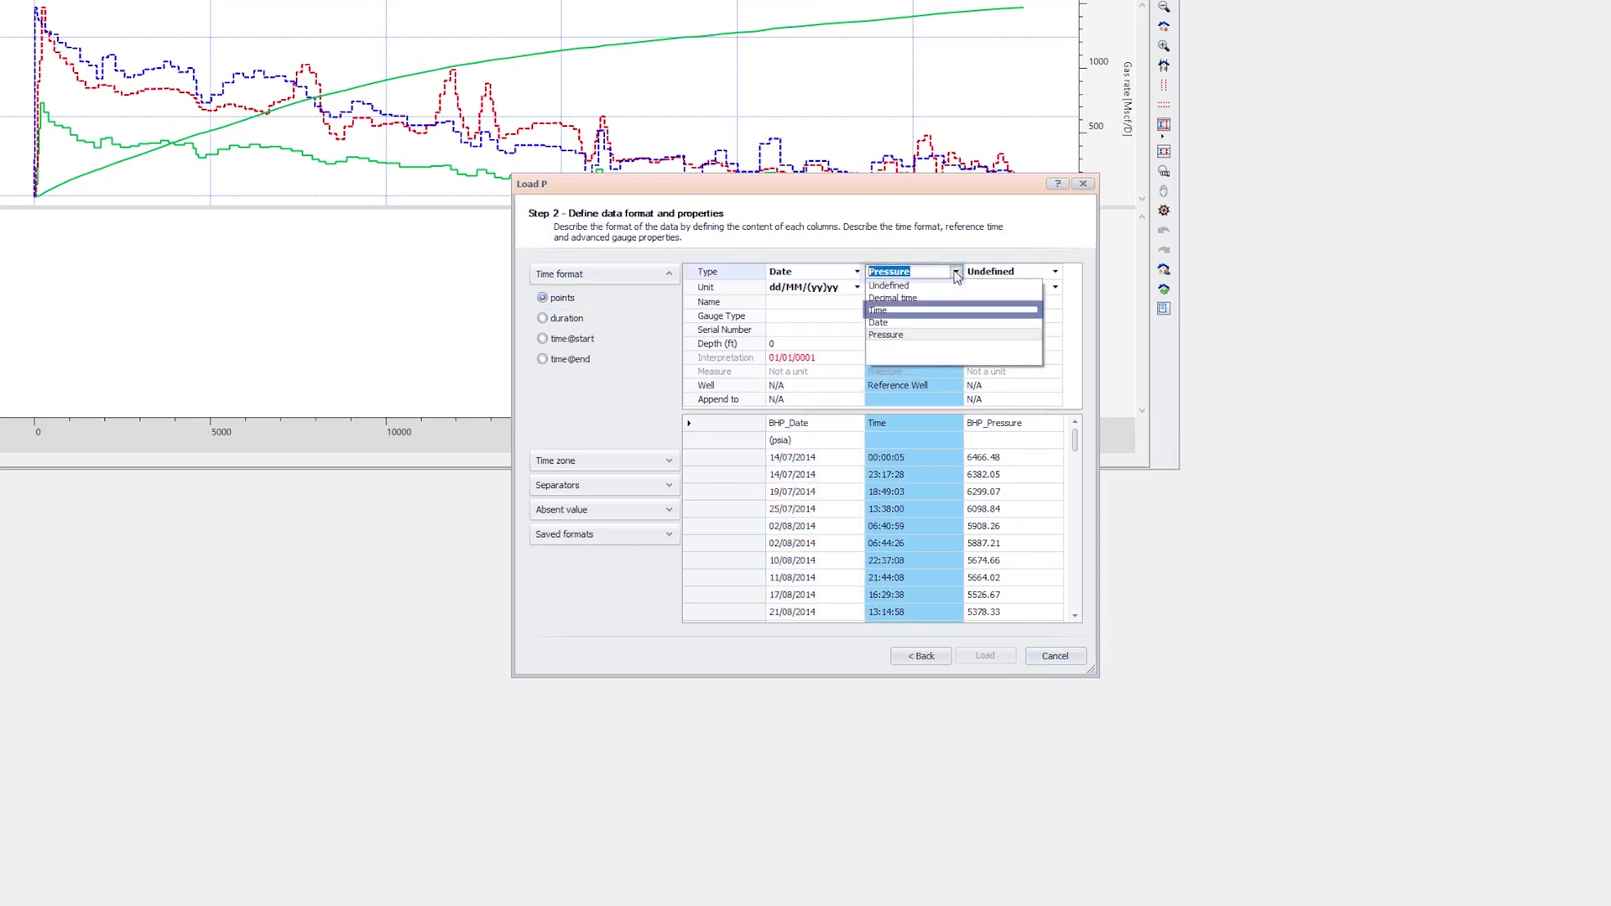
click(879, 310)
click(1054, 271)
click(1054, 272)
click(992, 333)
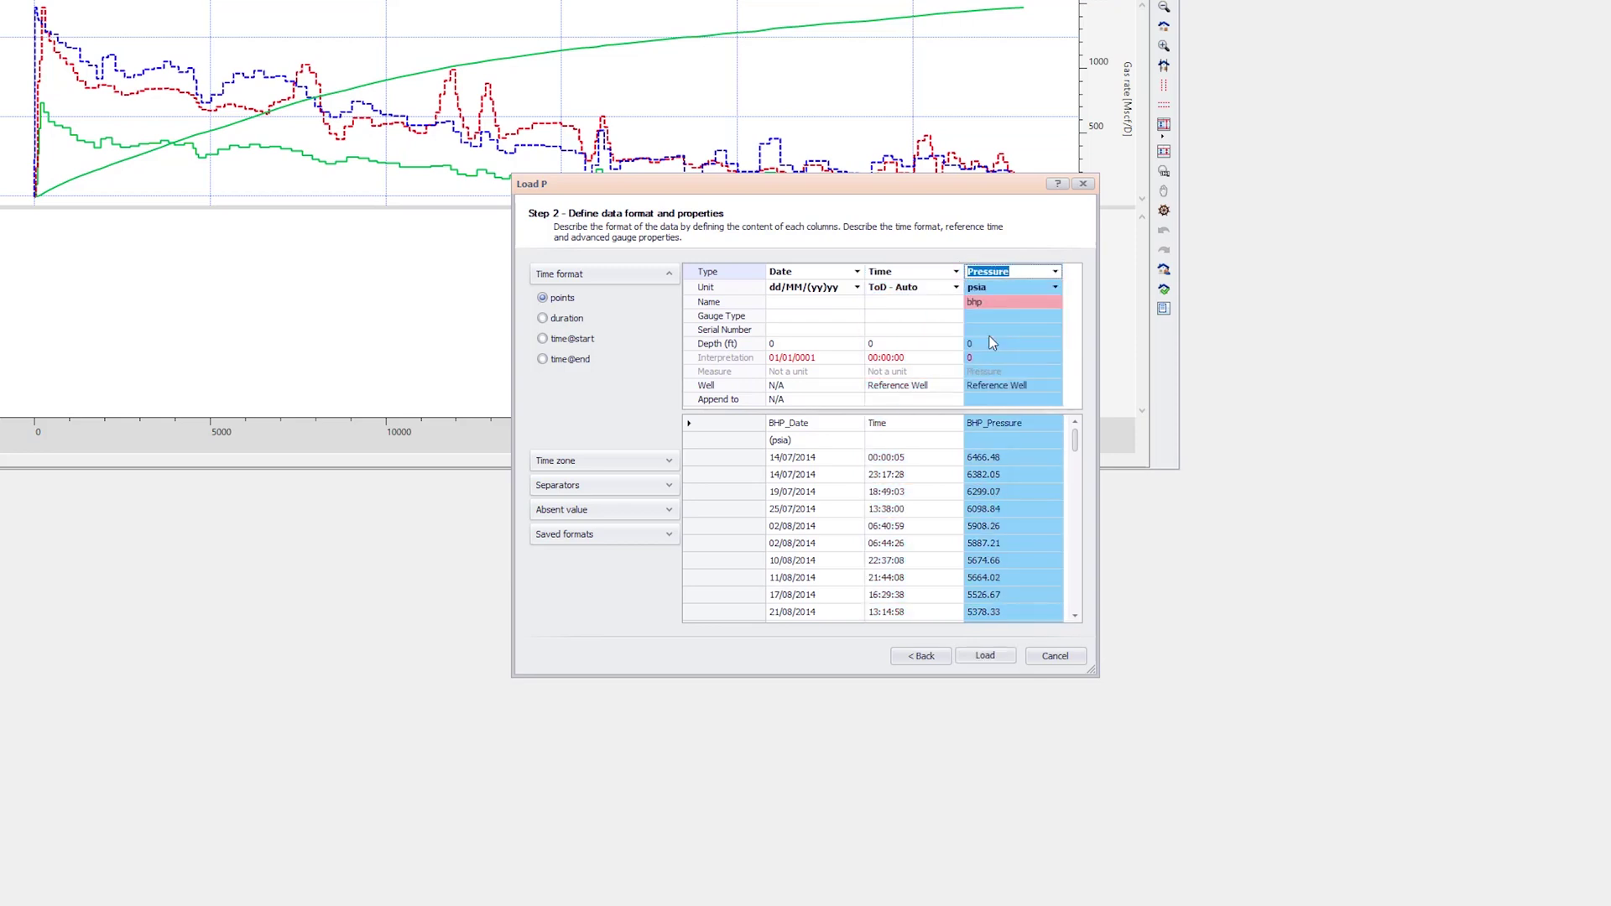
click(1003, 459)
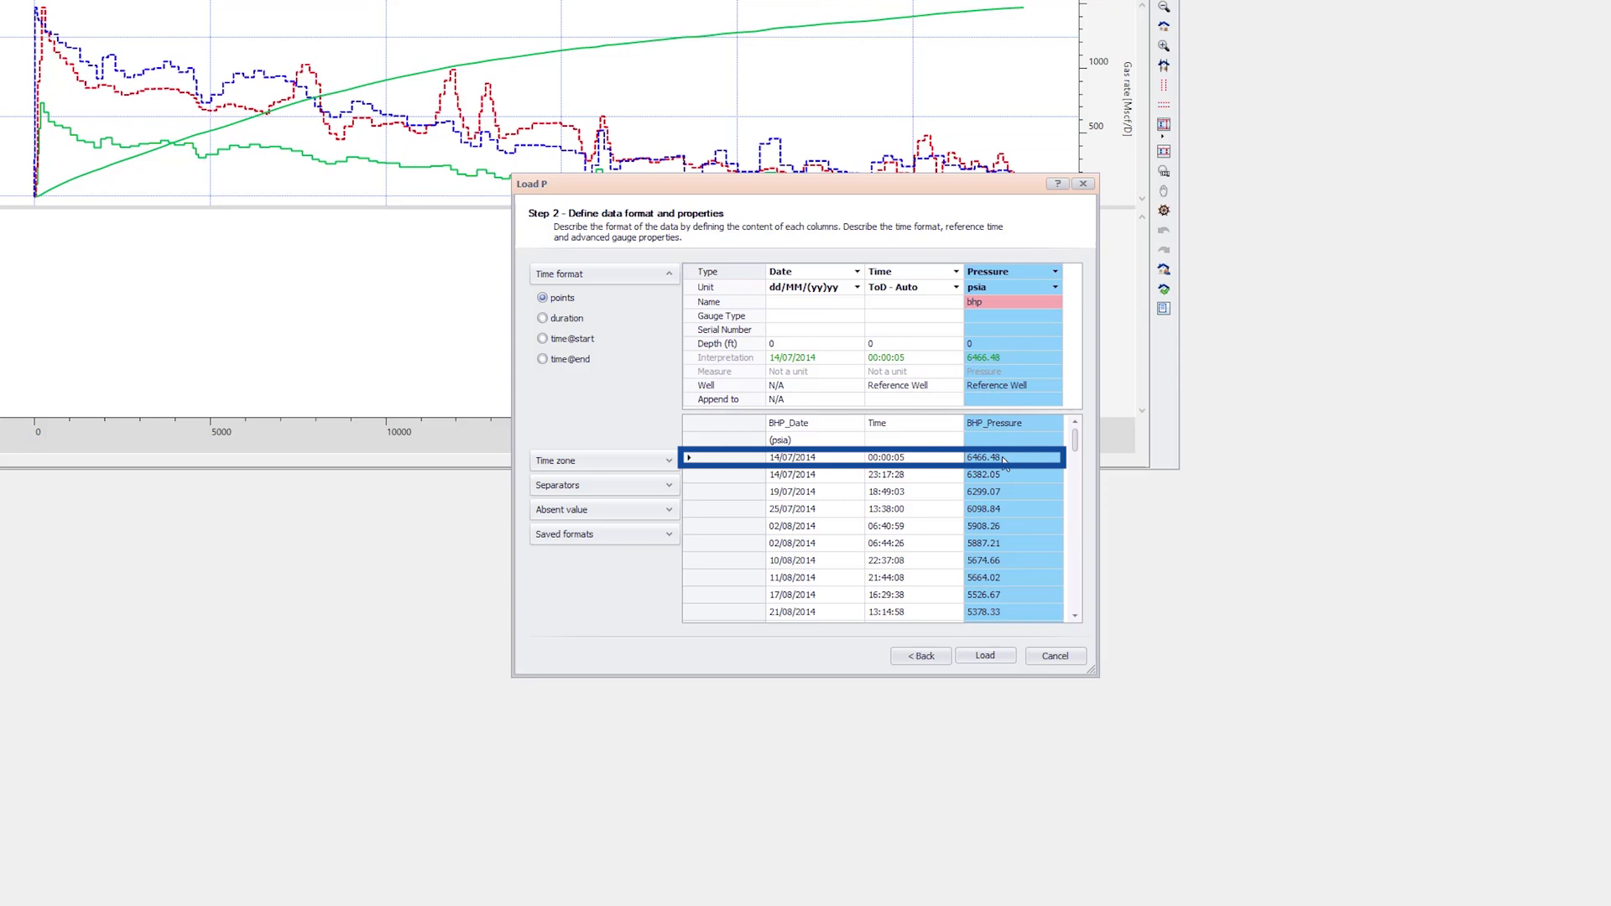
click(985, 658)
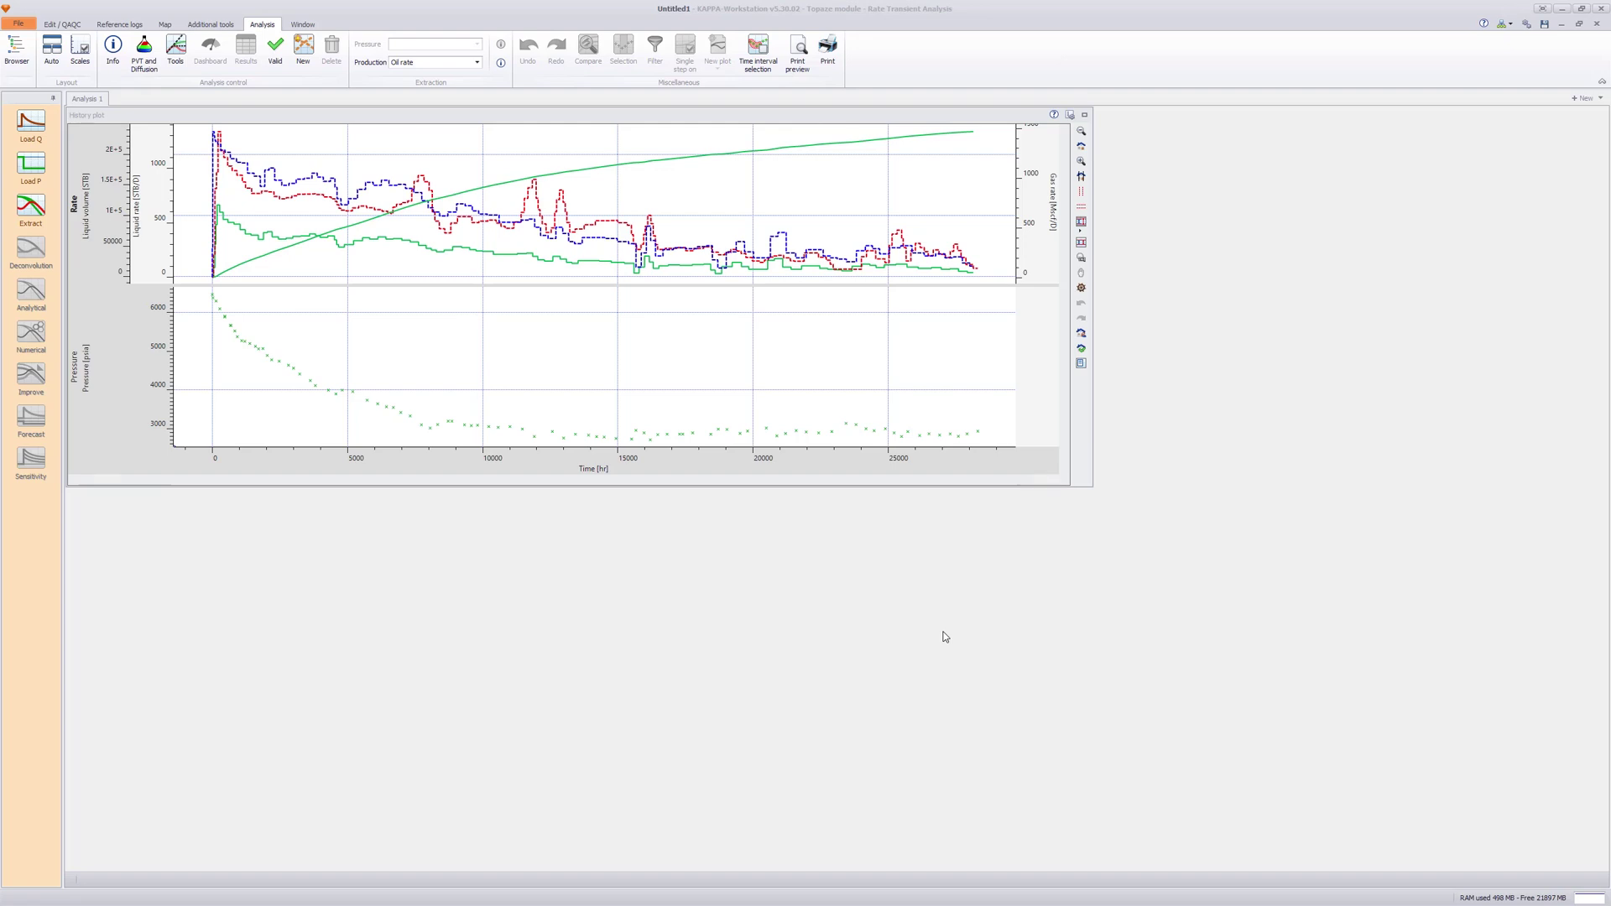
- Maximize the history plot, then restore it to its earlier size
double_click(796, 118)
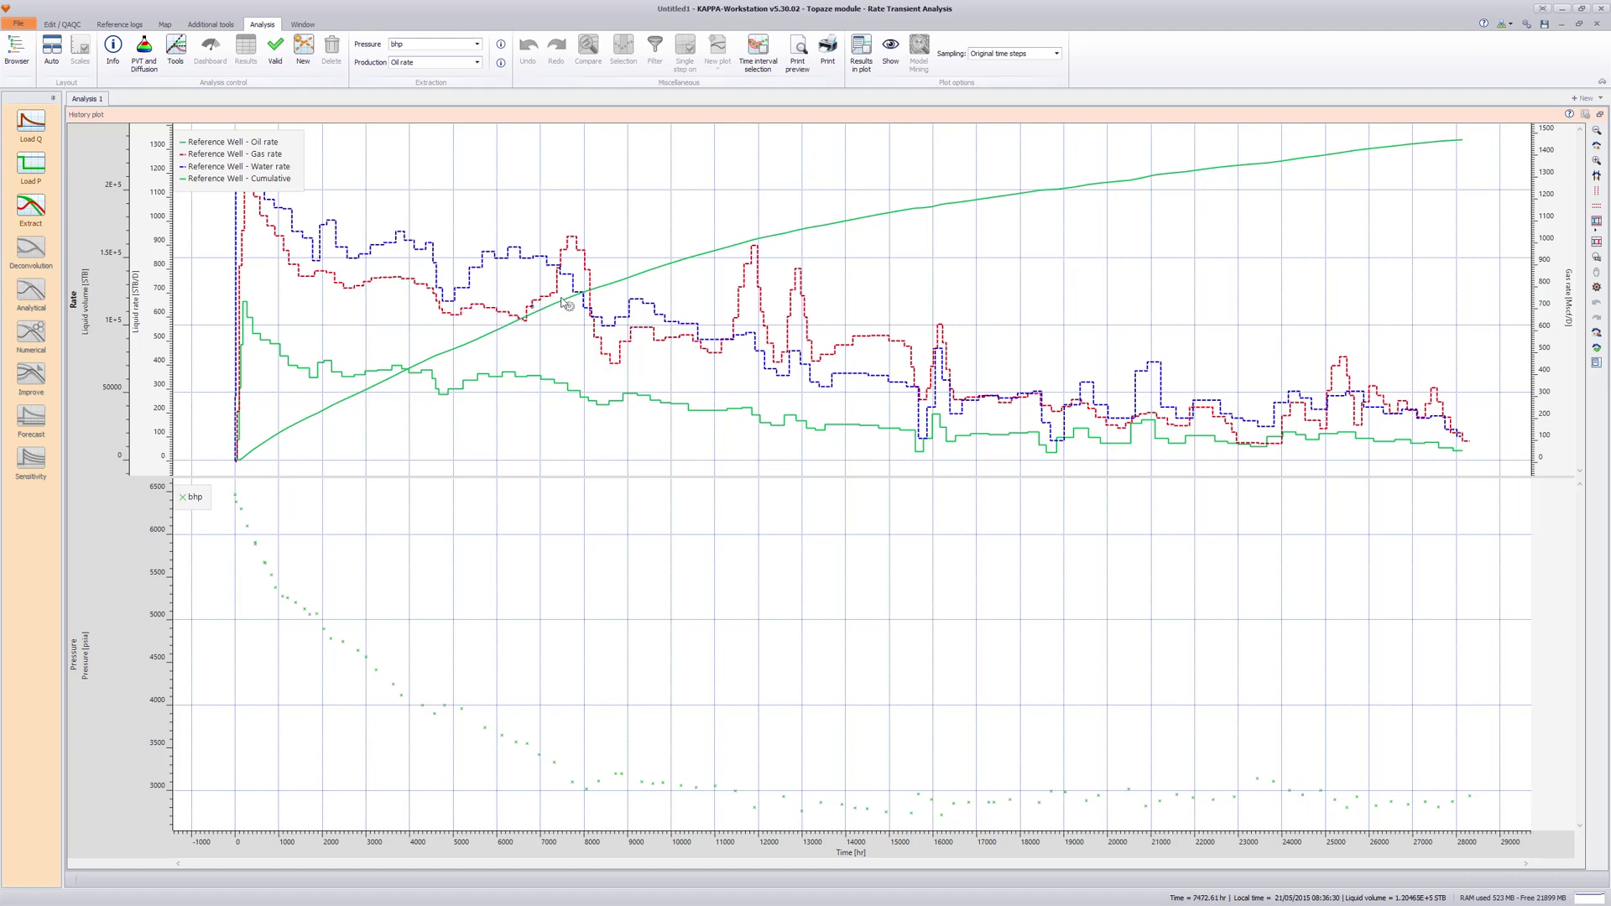
double_click(507, 115)
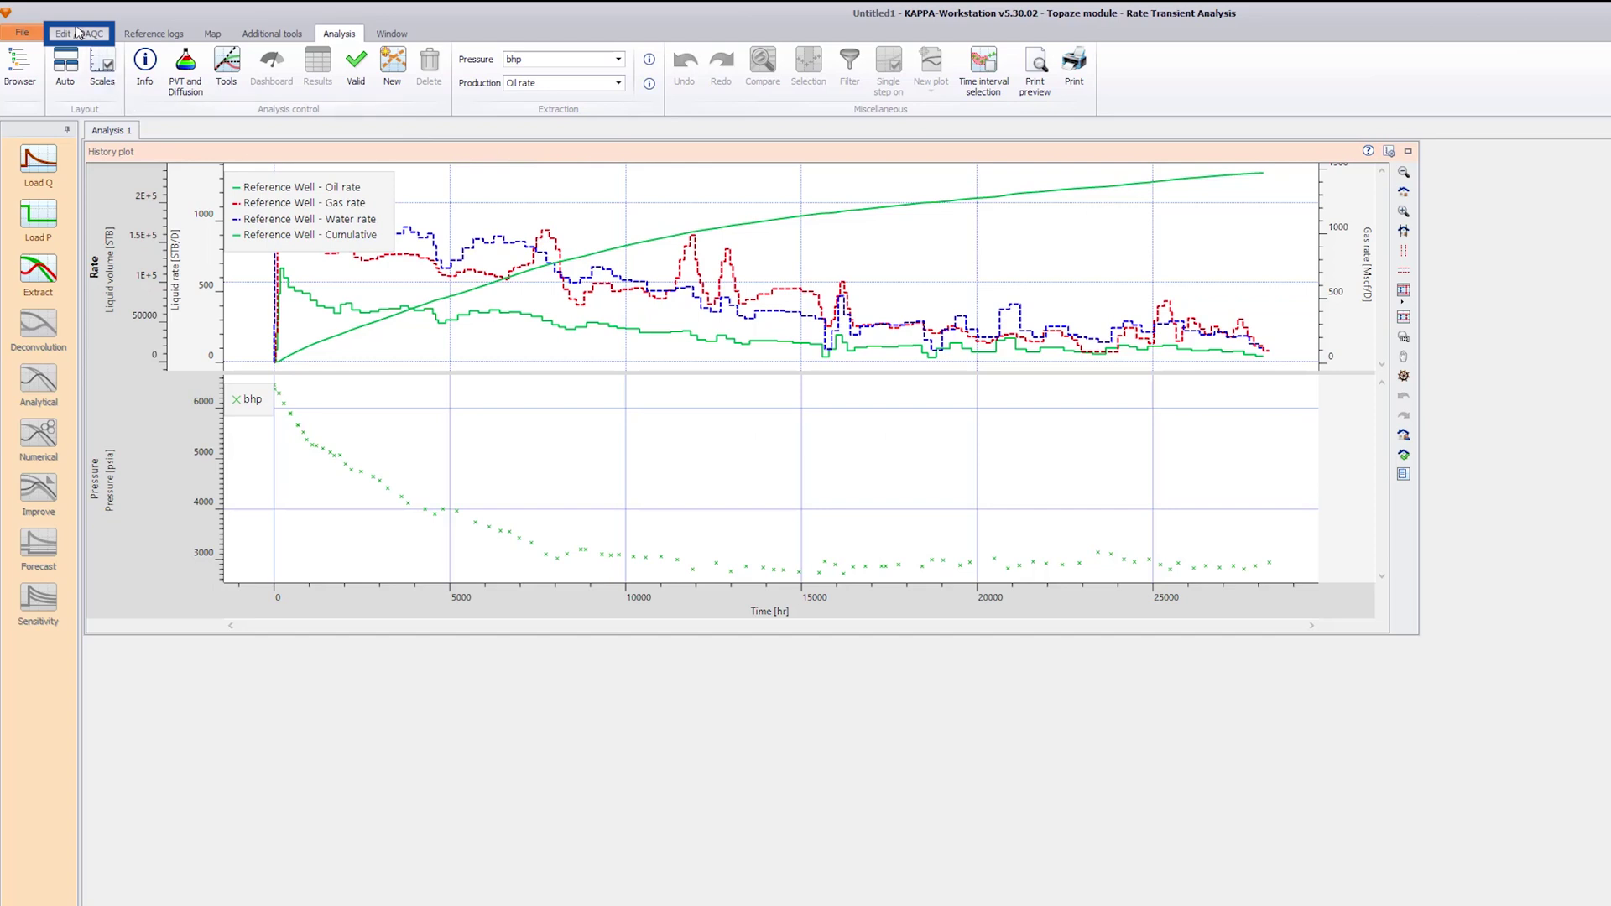
- Enable editing on the Edit / QAQC tab and choose Process > Simplify for the oil rate
click(78, 34)
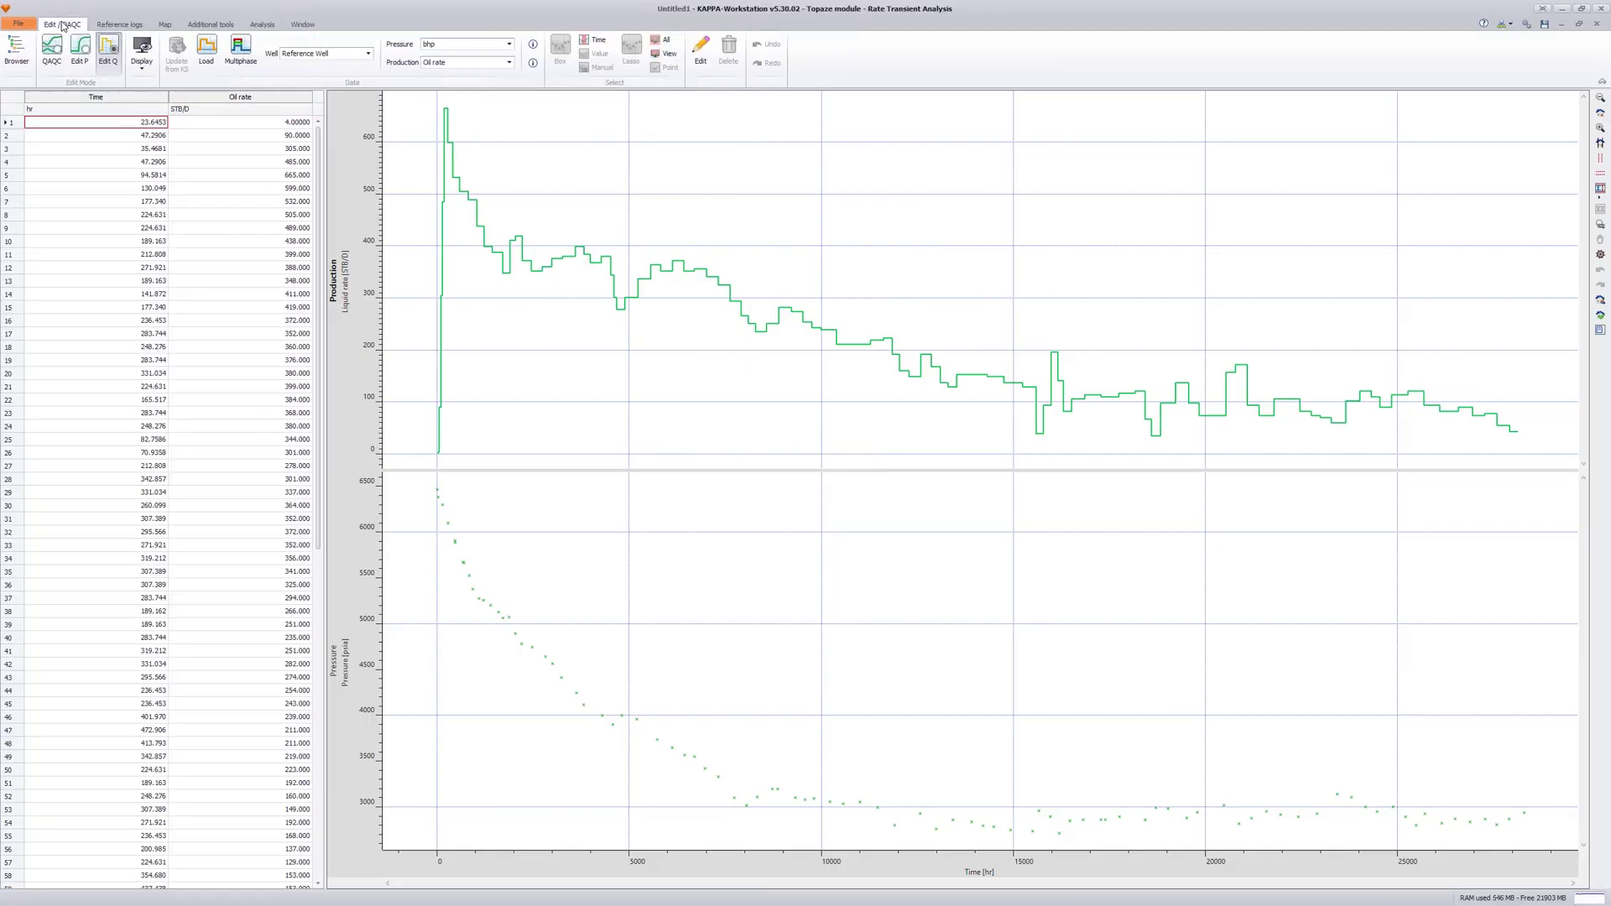
click(700, 63)
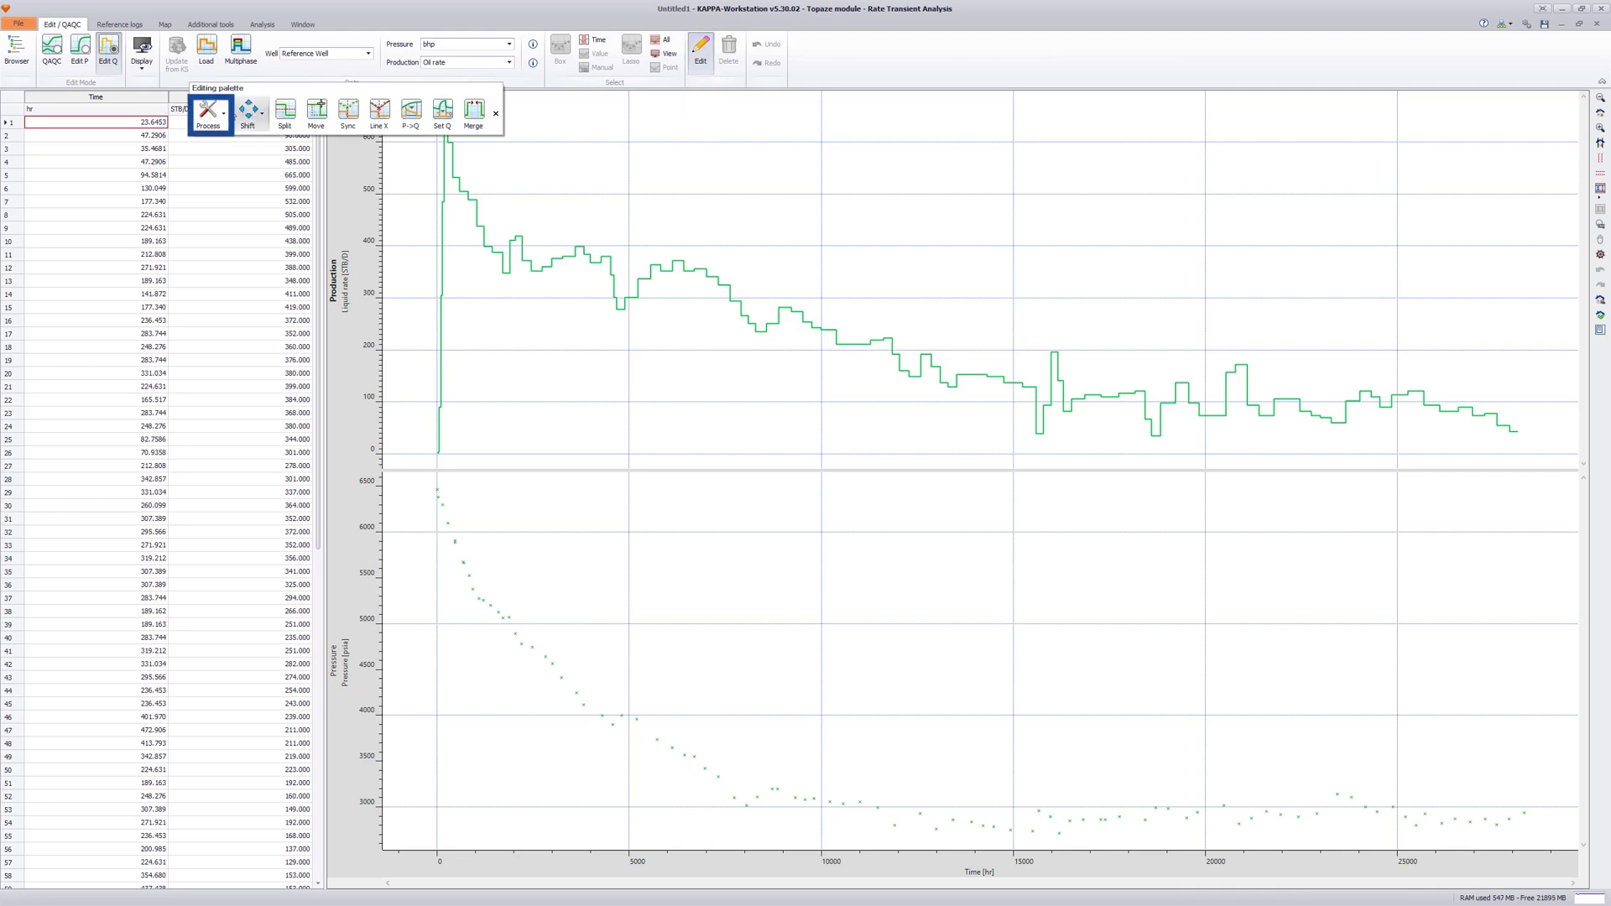
click(225, 114)
click(225, 170)
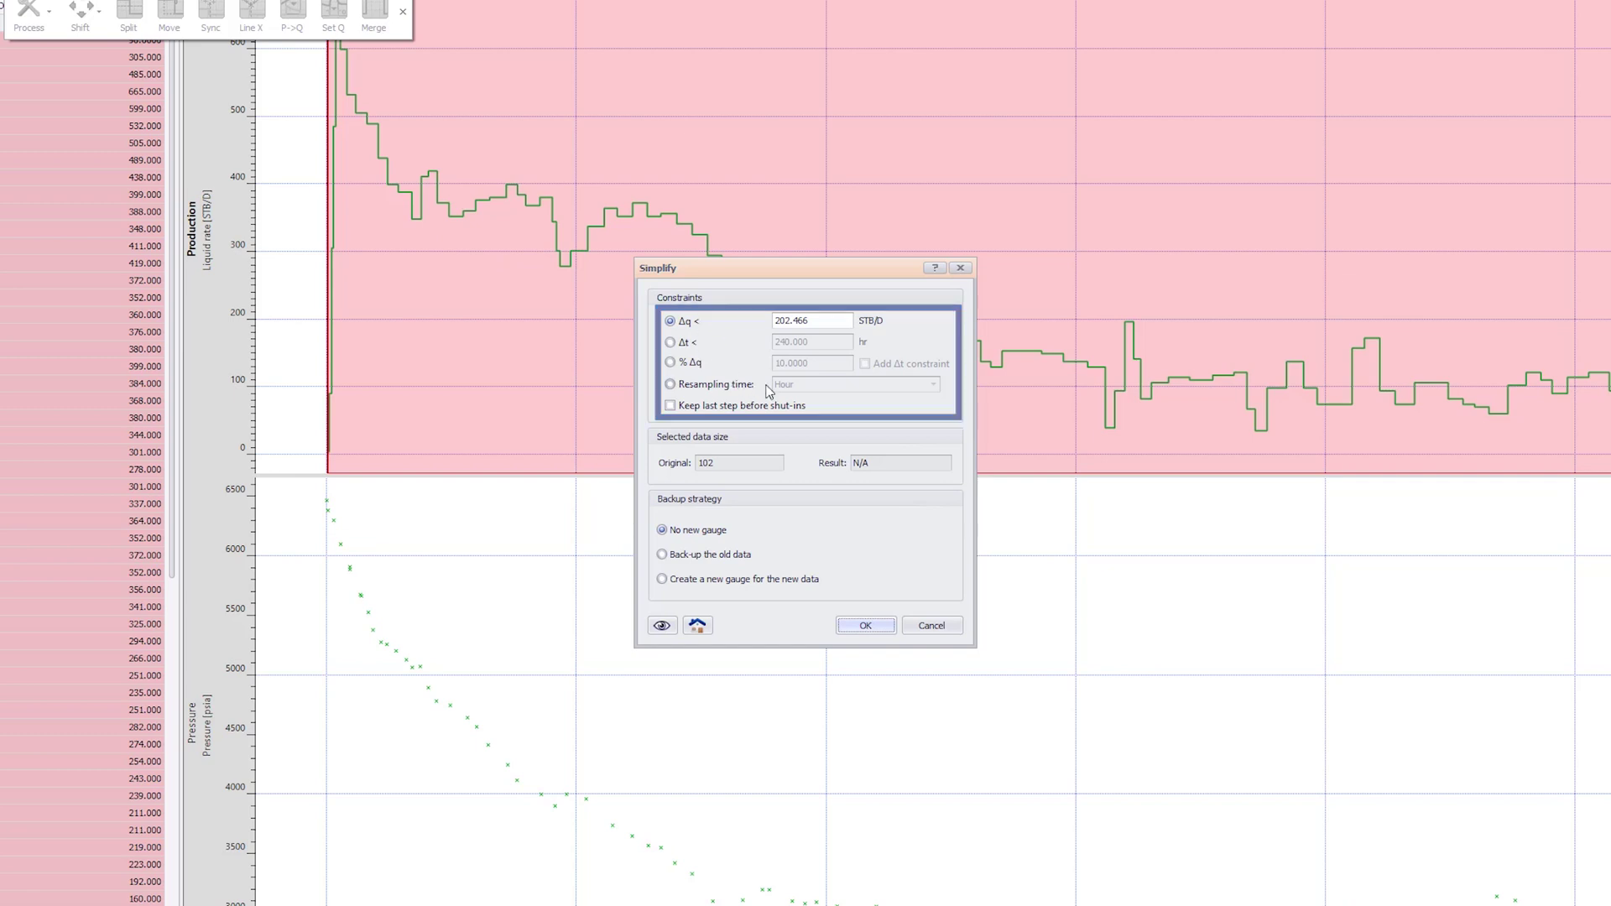
- Simplify the oil rate with 10% Δq into a new 56-point gauge named 'Simplified Oil rate'
click(742, 365)
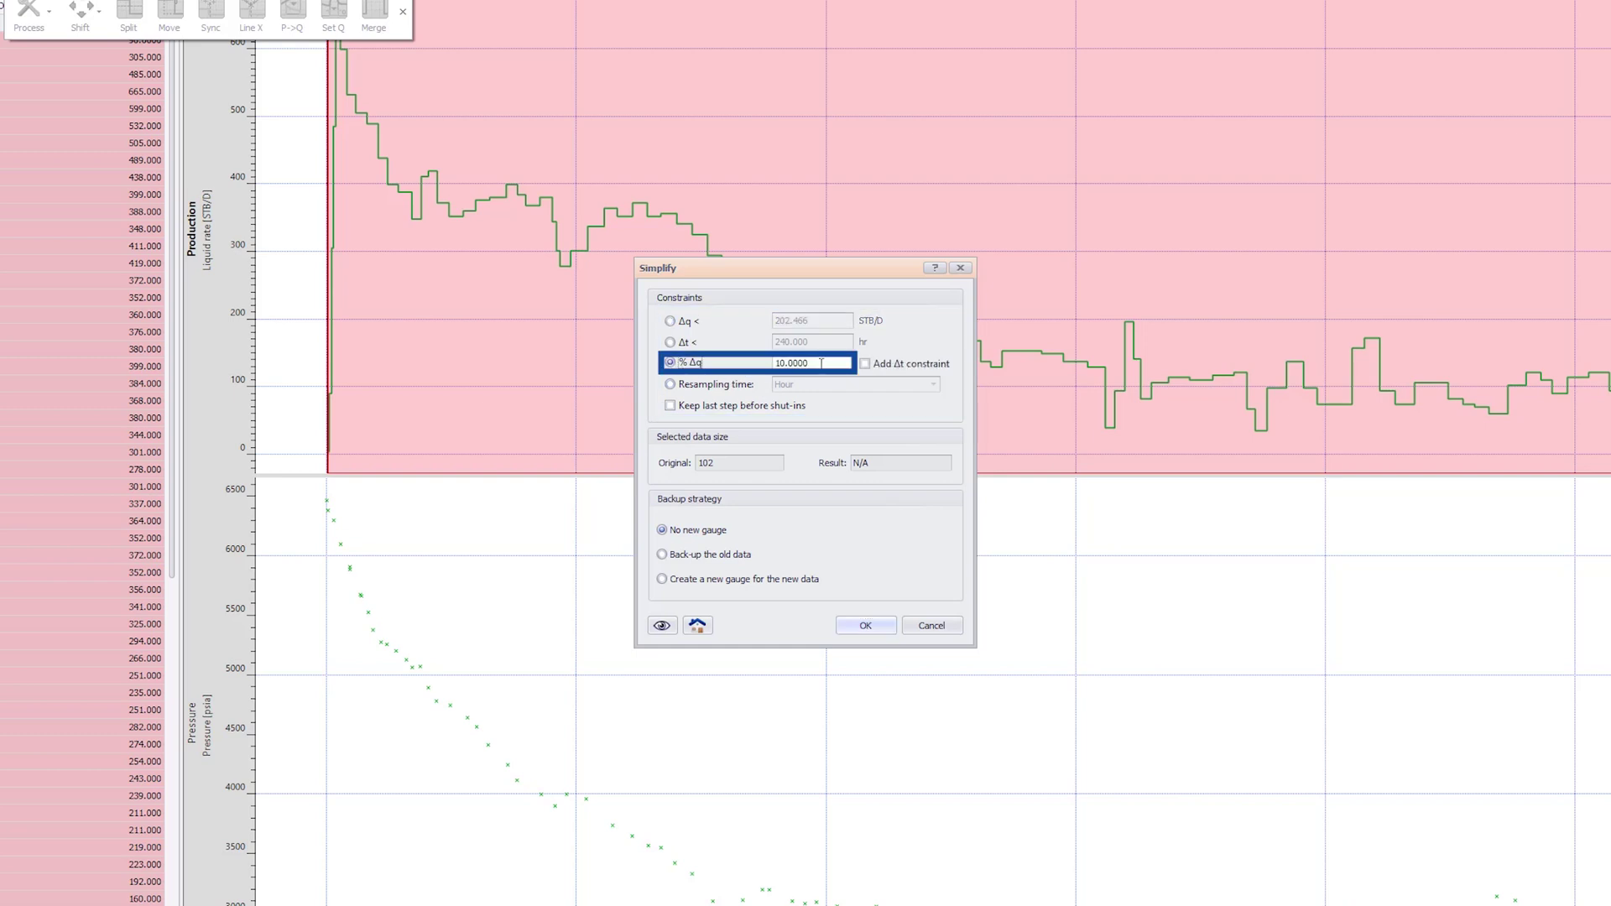
click(662, 625)
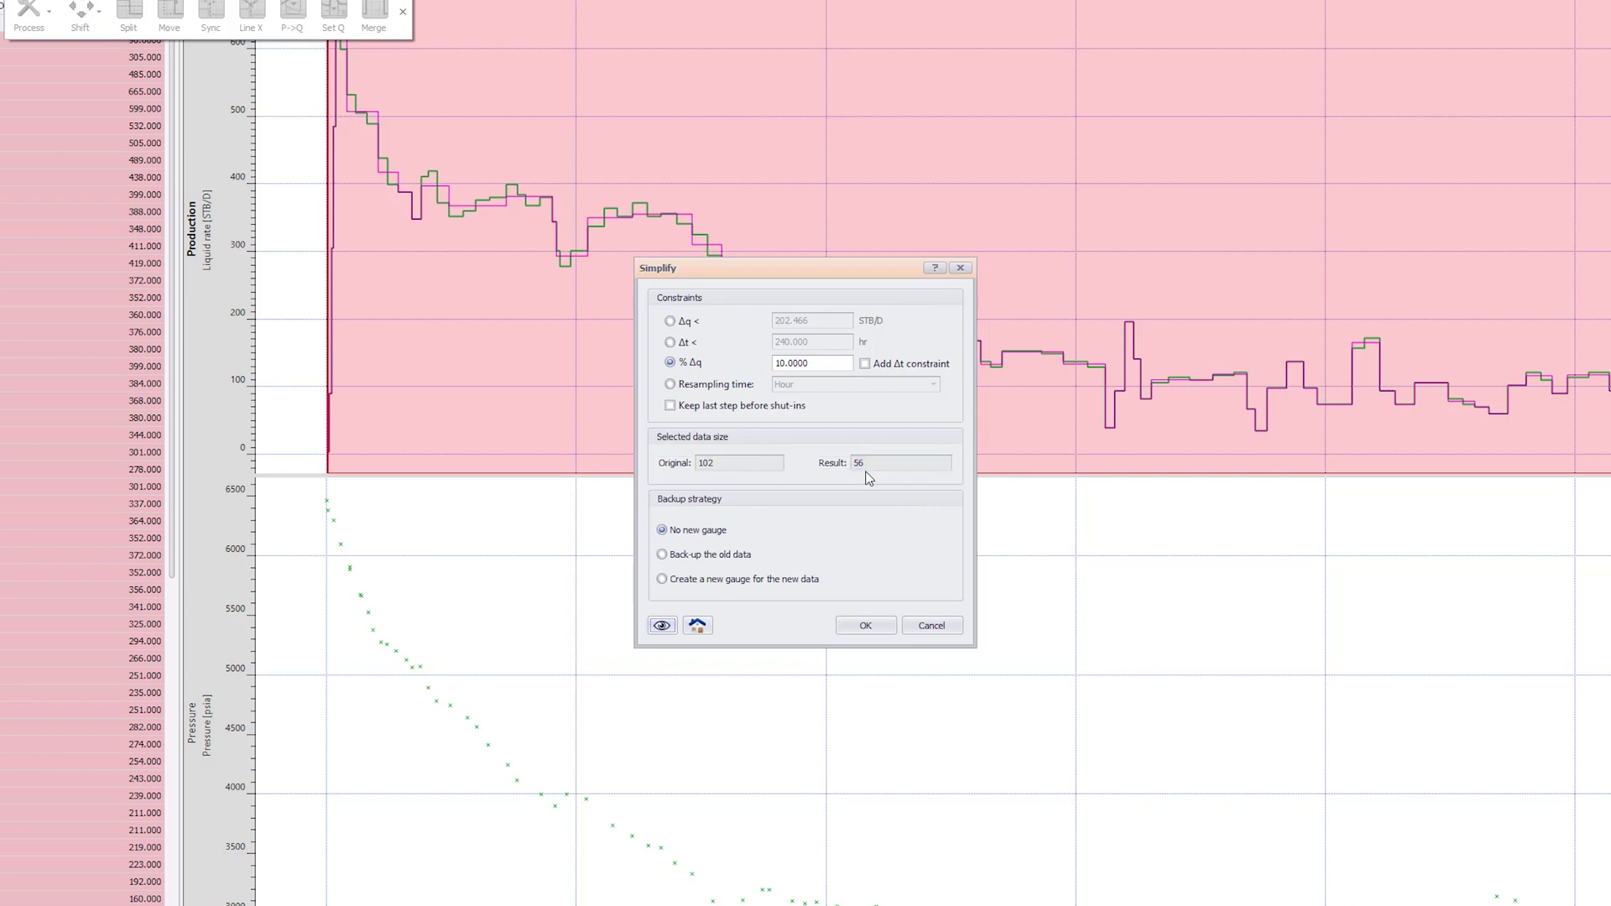
click(662, 579)
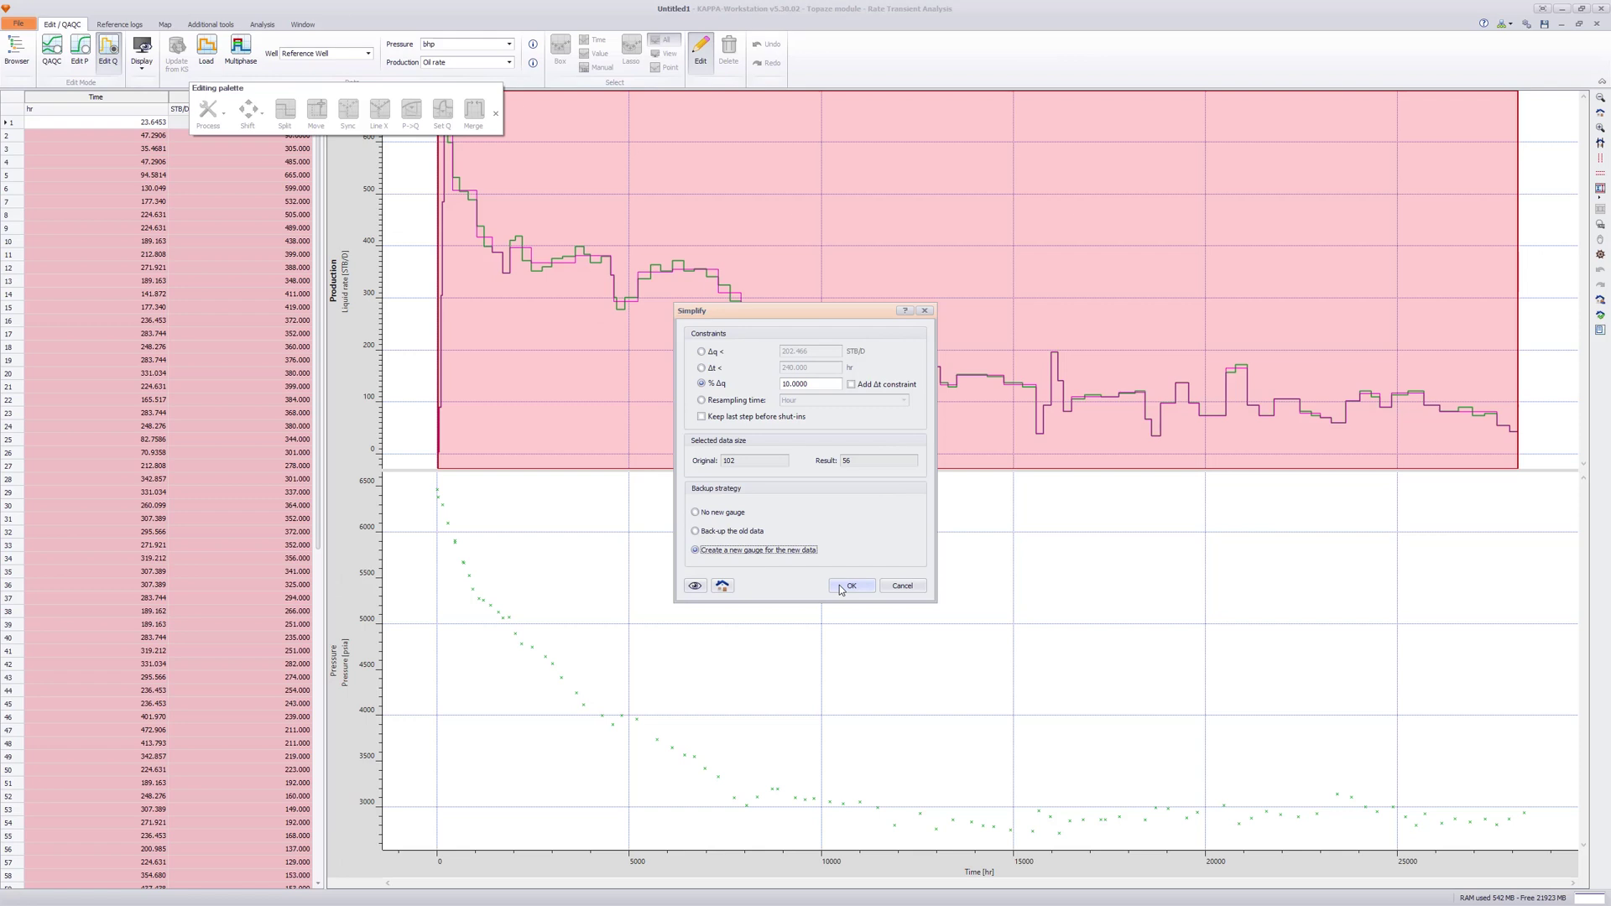
click(865, 625)
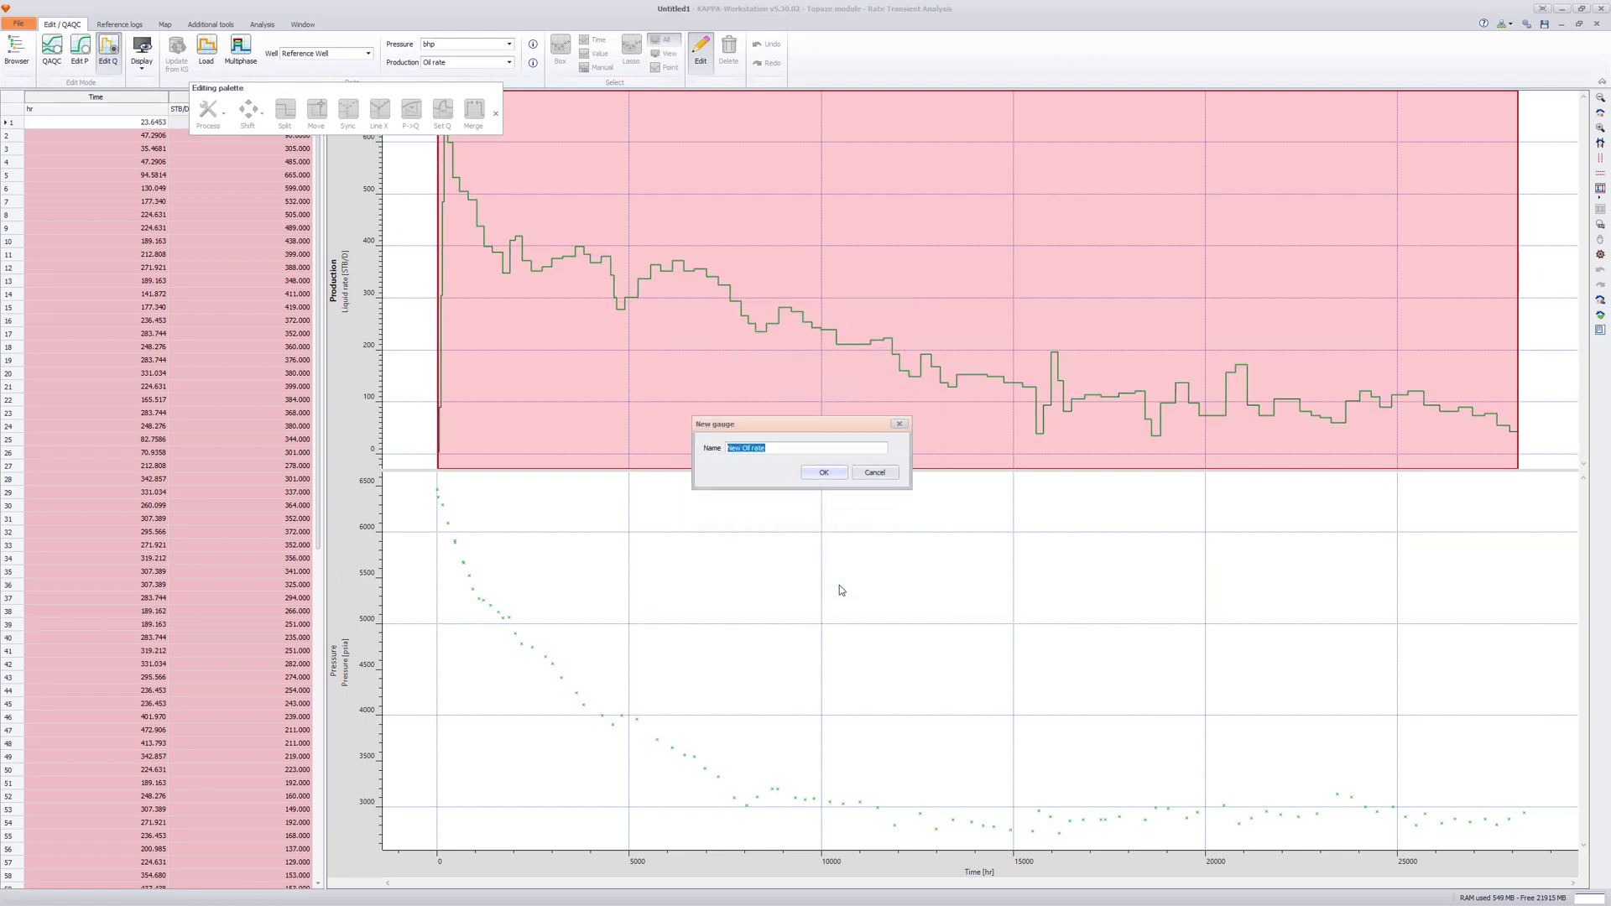
double_click(734, 448)
text(Simplified)
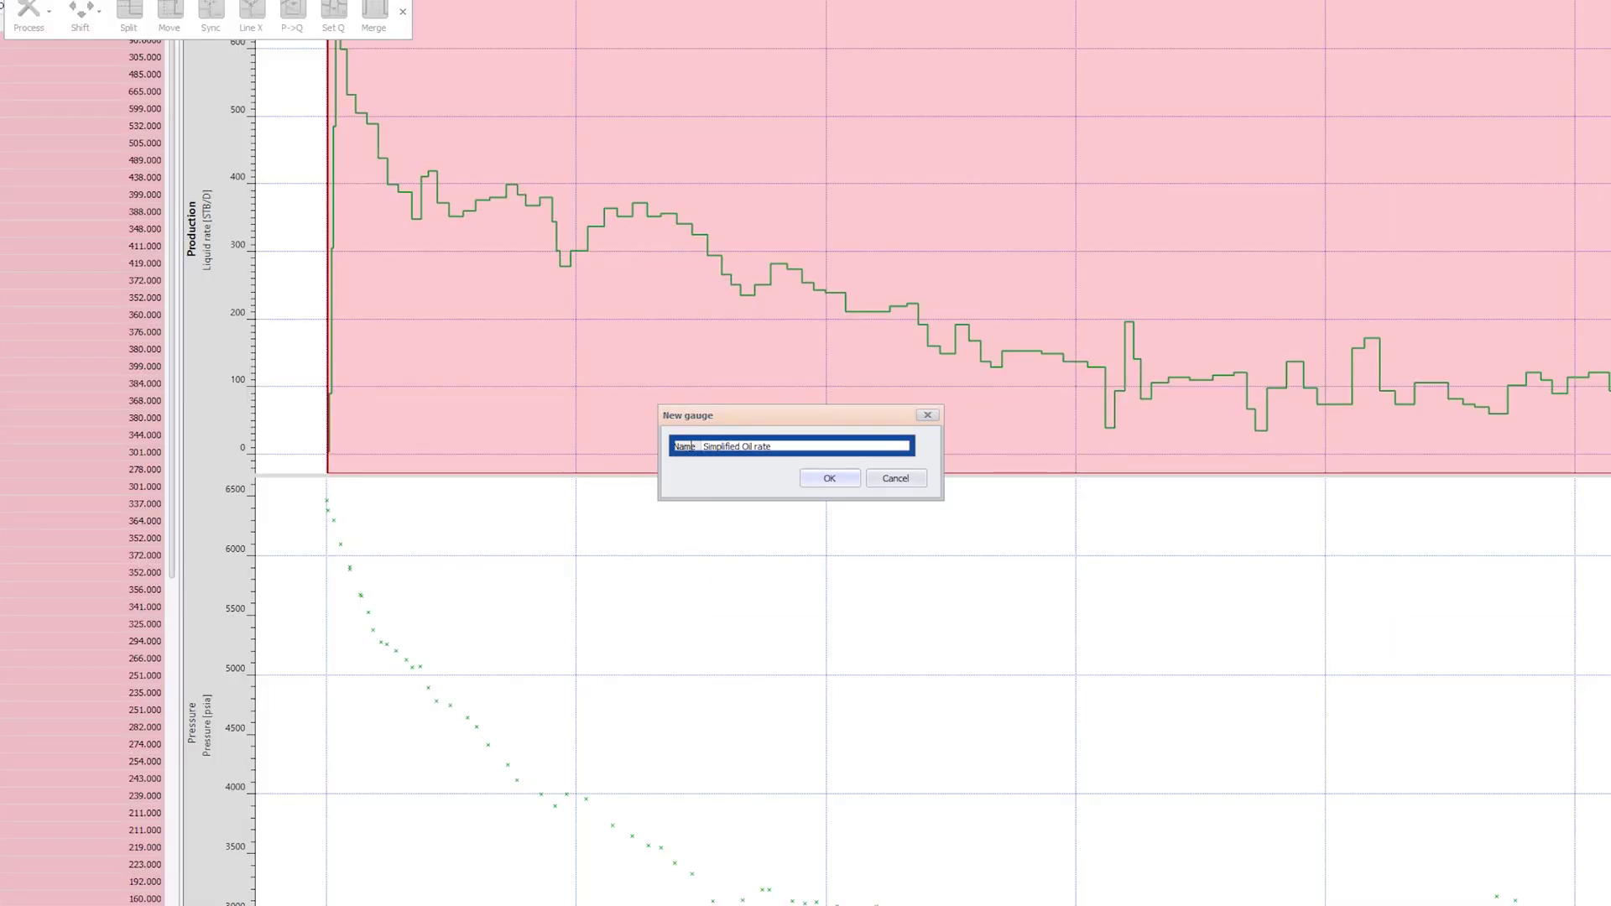
click(812, 478)
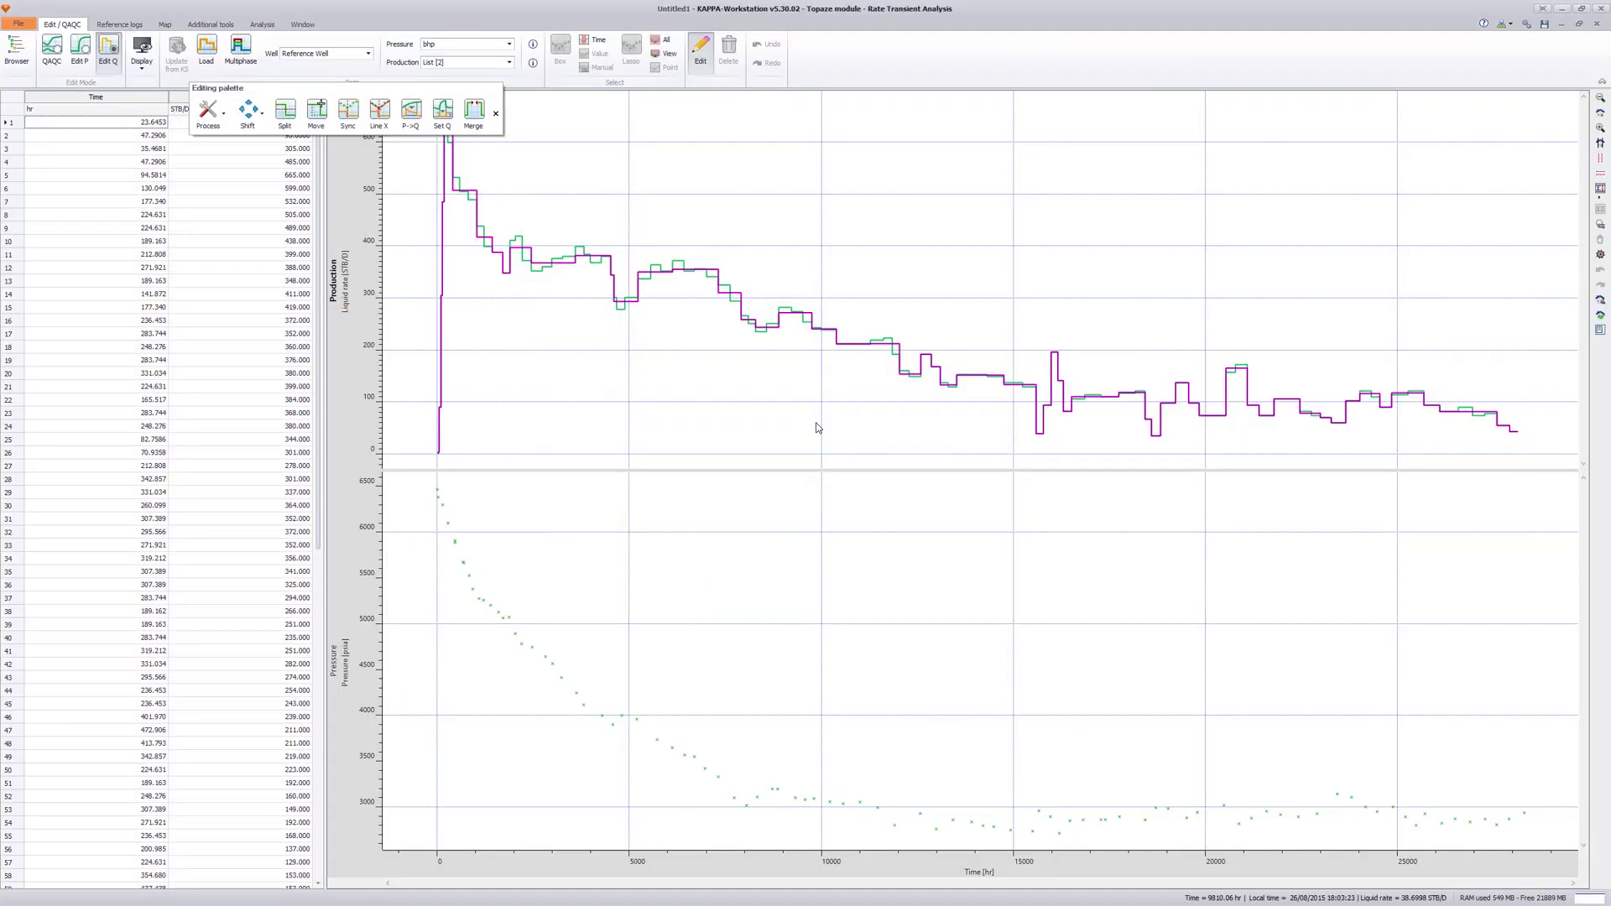
- Show the bhp point legend on the pressure plot and move the rate legend into open plot space
right_click(816, 422)
click(865, 429)
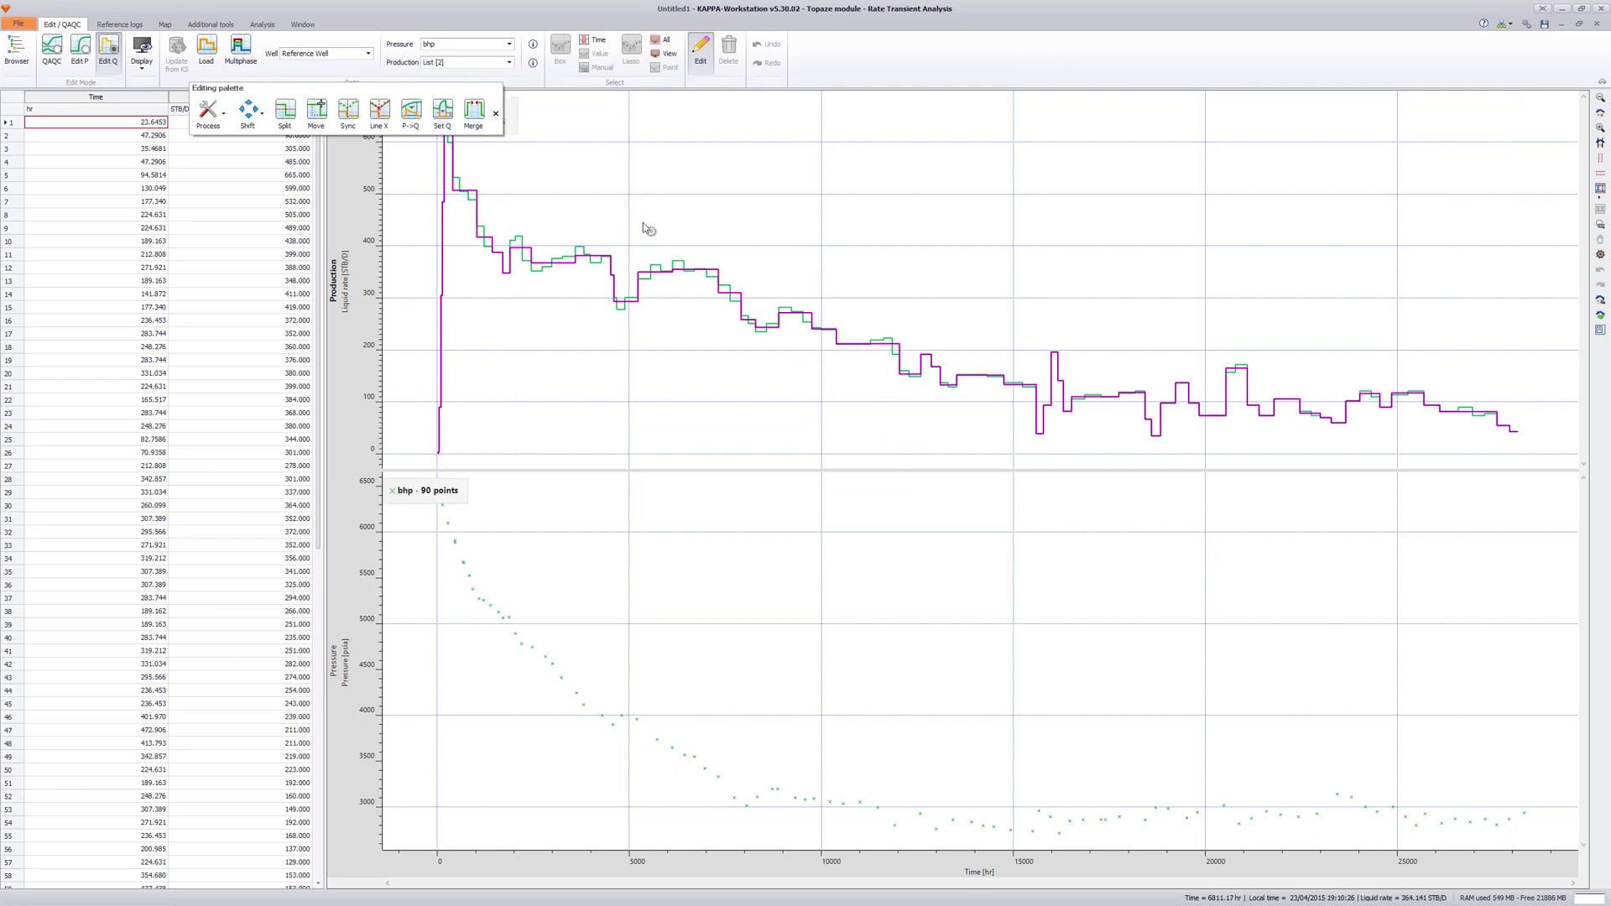
drag(510, 117, 691, 131)
- Turn off rate editing, review the production rates list without changes, and go back to Analysis 1's history plot
click(700, 52)
click(510, 63)
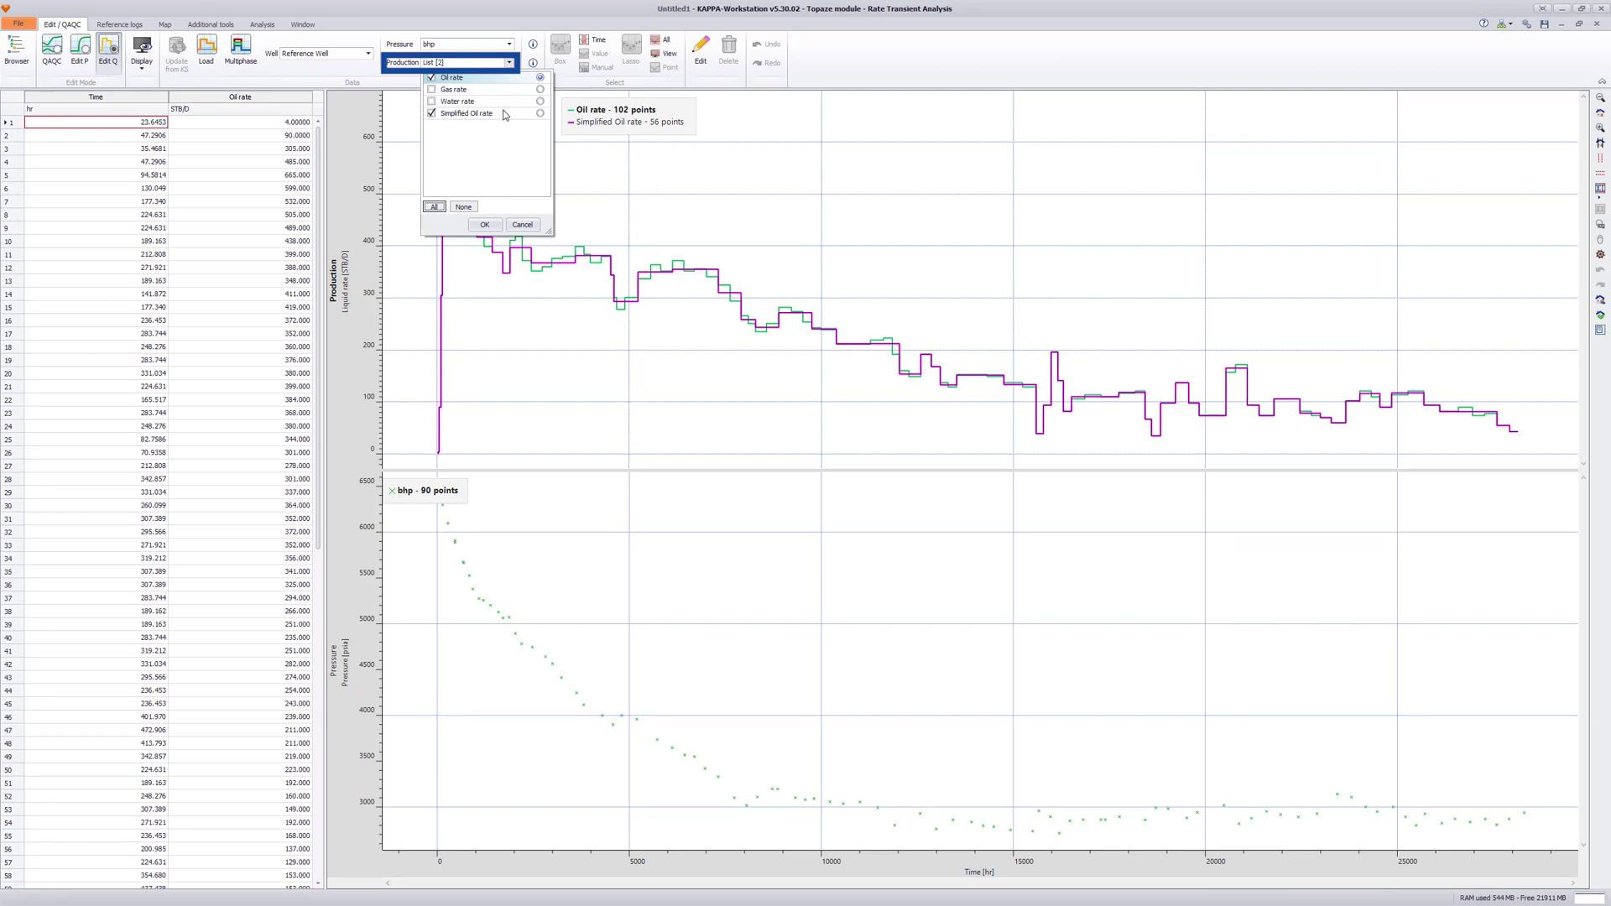
click(522, 224)
click(342, 35)
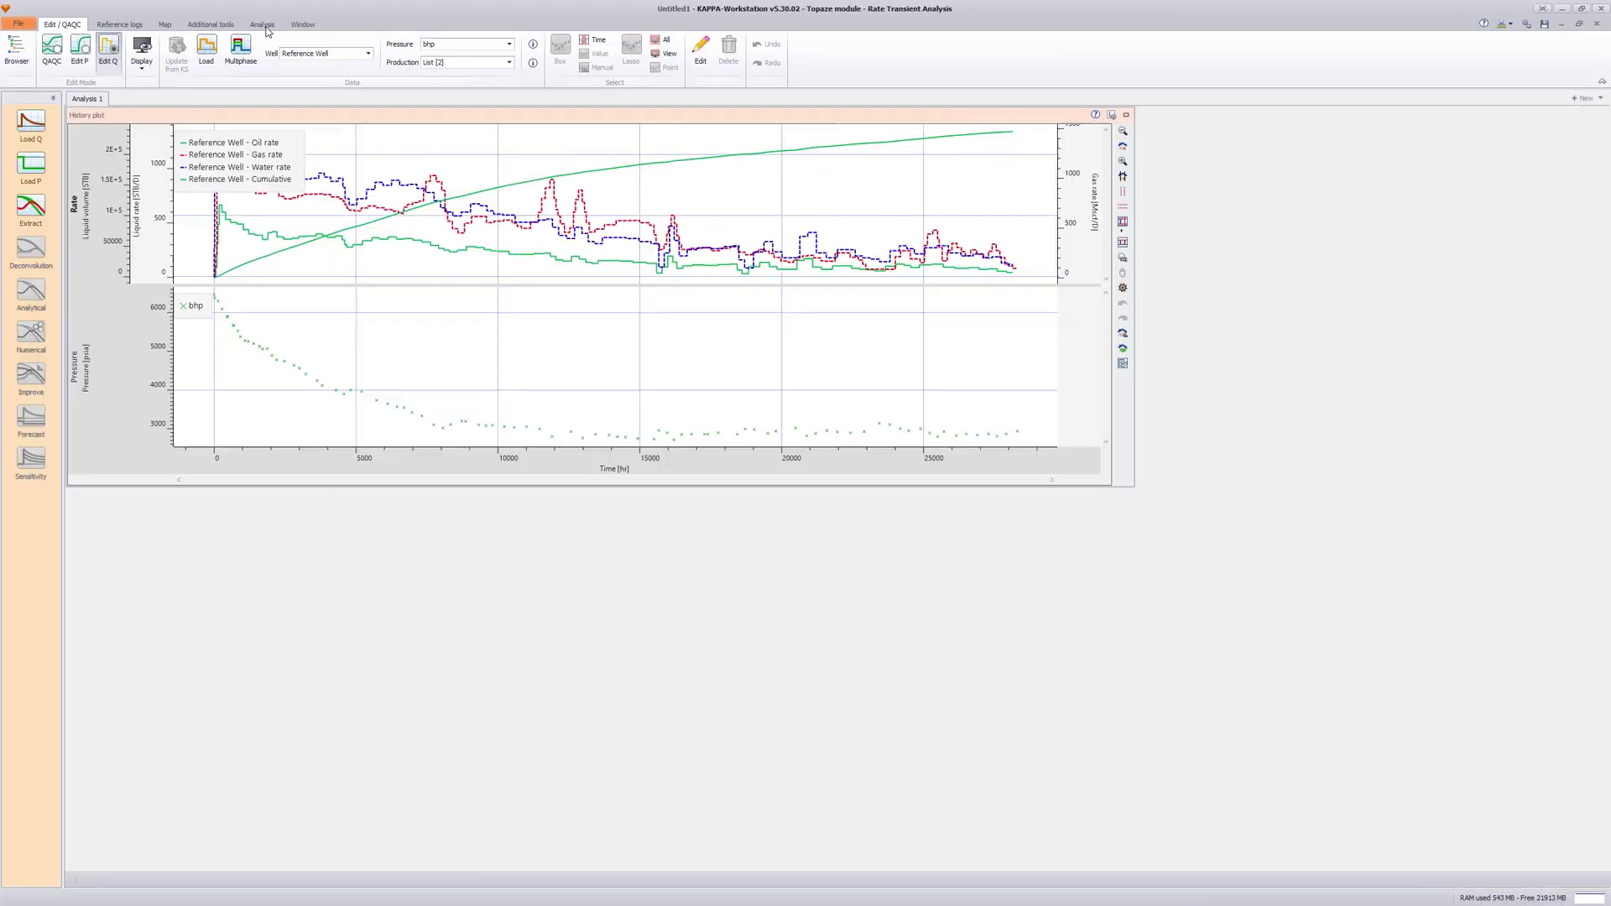